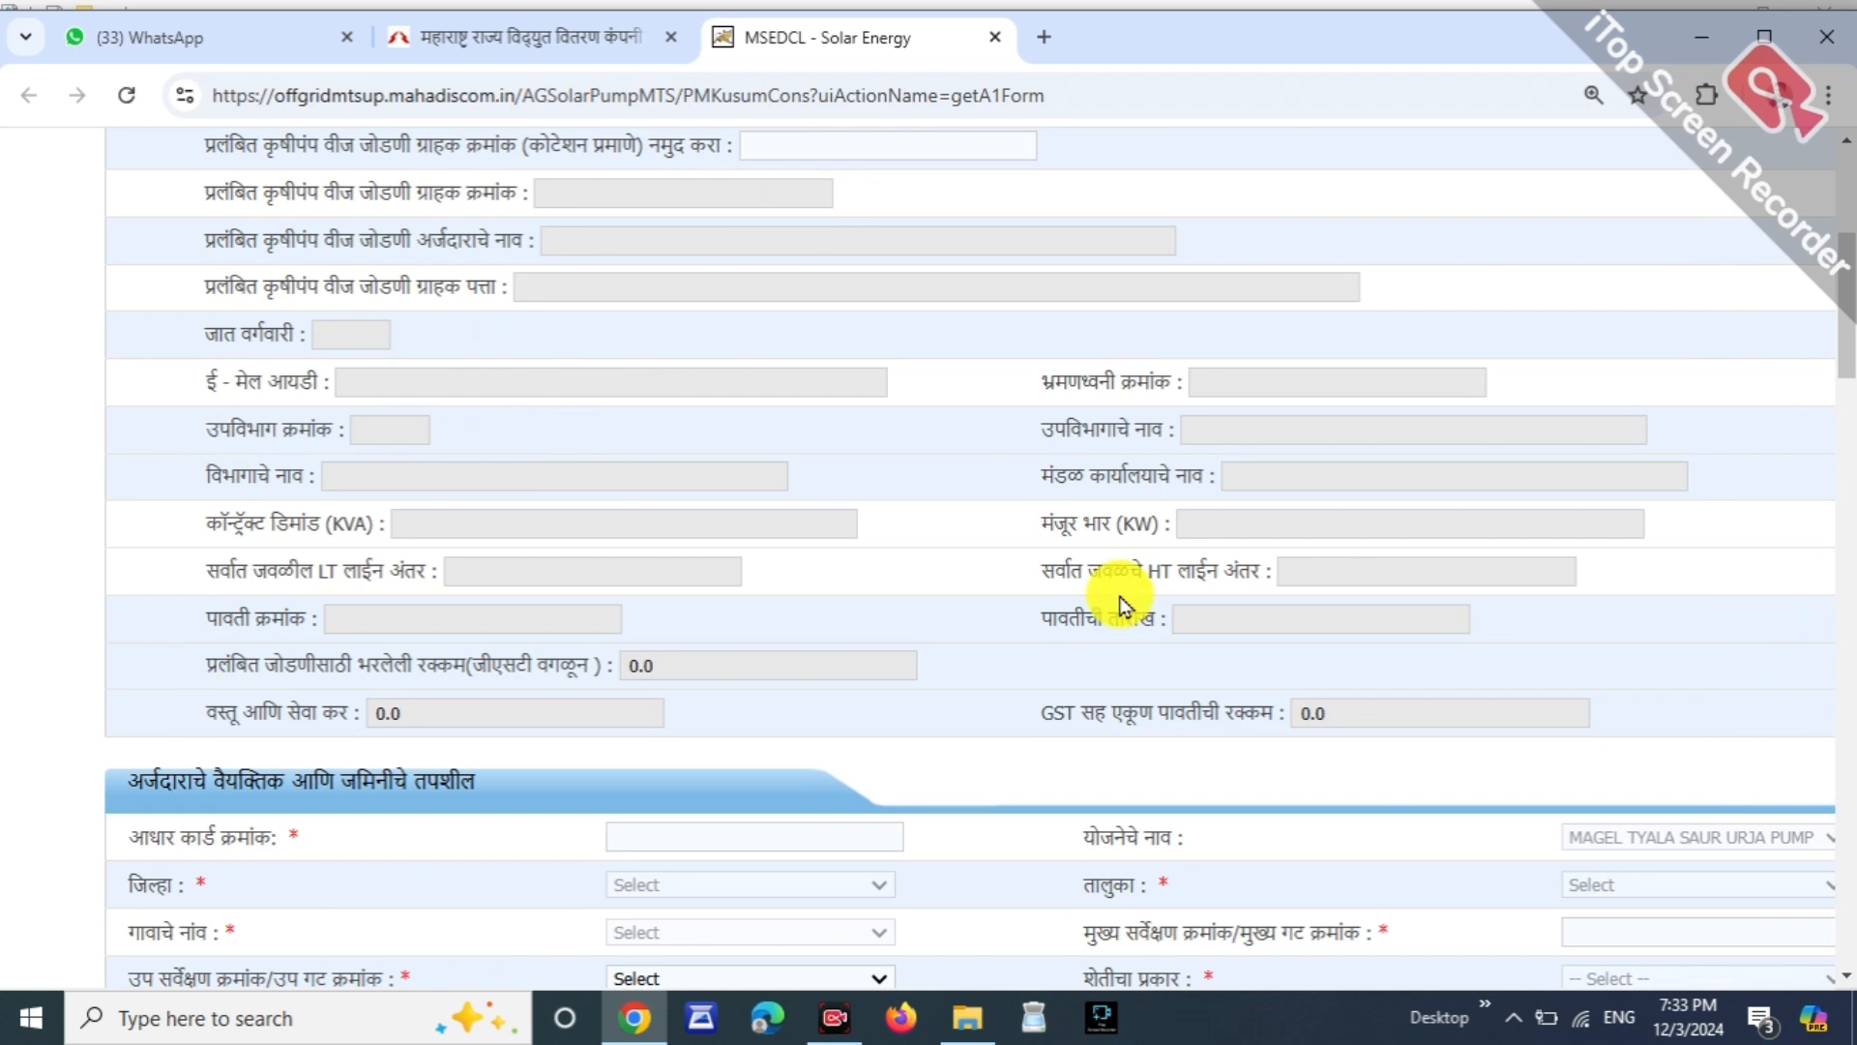
Step: Review the Aadhaar number, district, taluka, village and main survey number fields in the applicant's personal and land details section
{"action": "scroll", "coordinate": [884, 451], "scroll_direction": "down", "scroll_amount": 5}
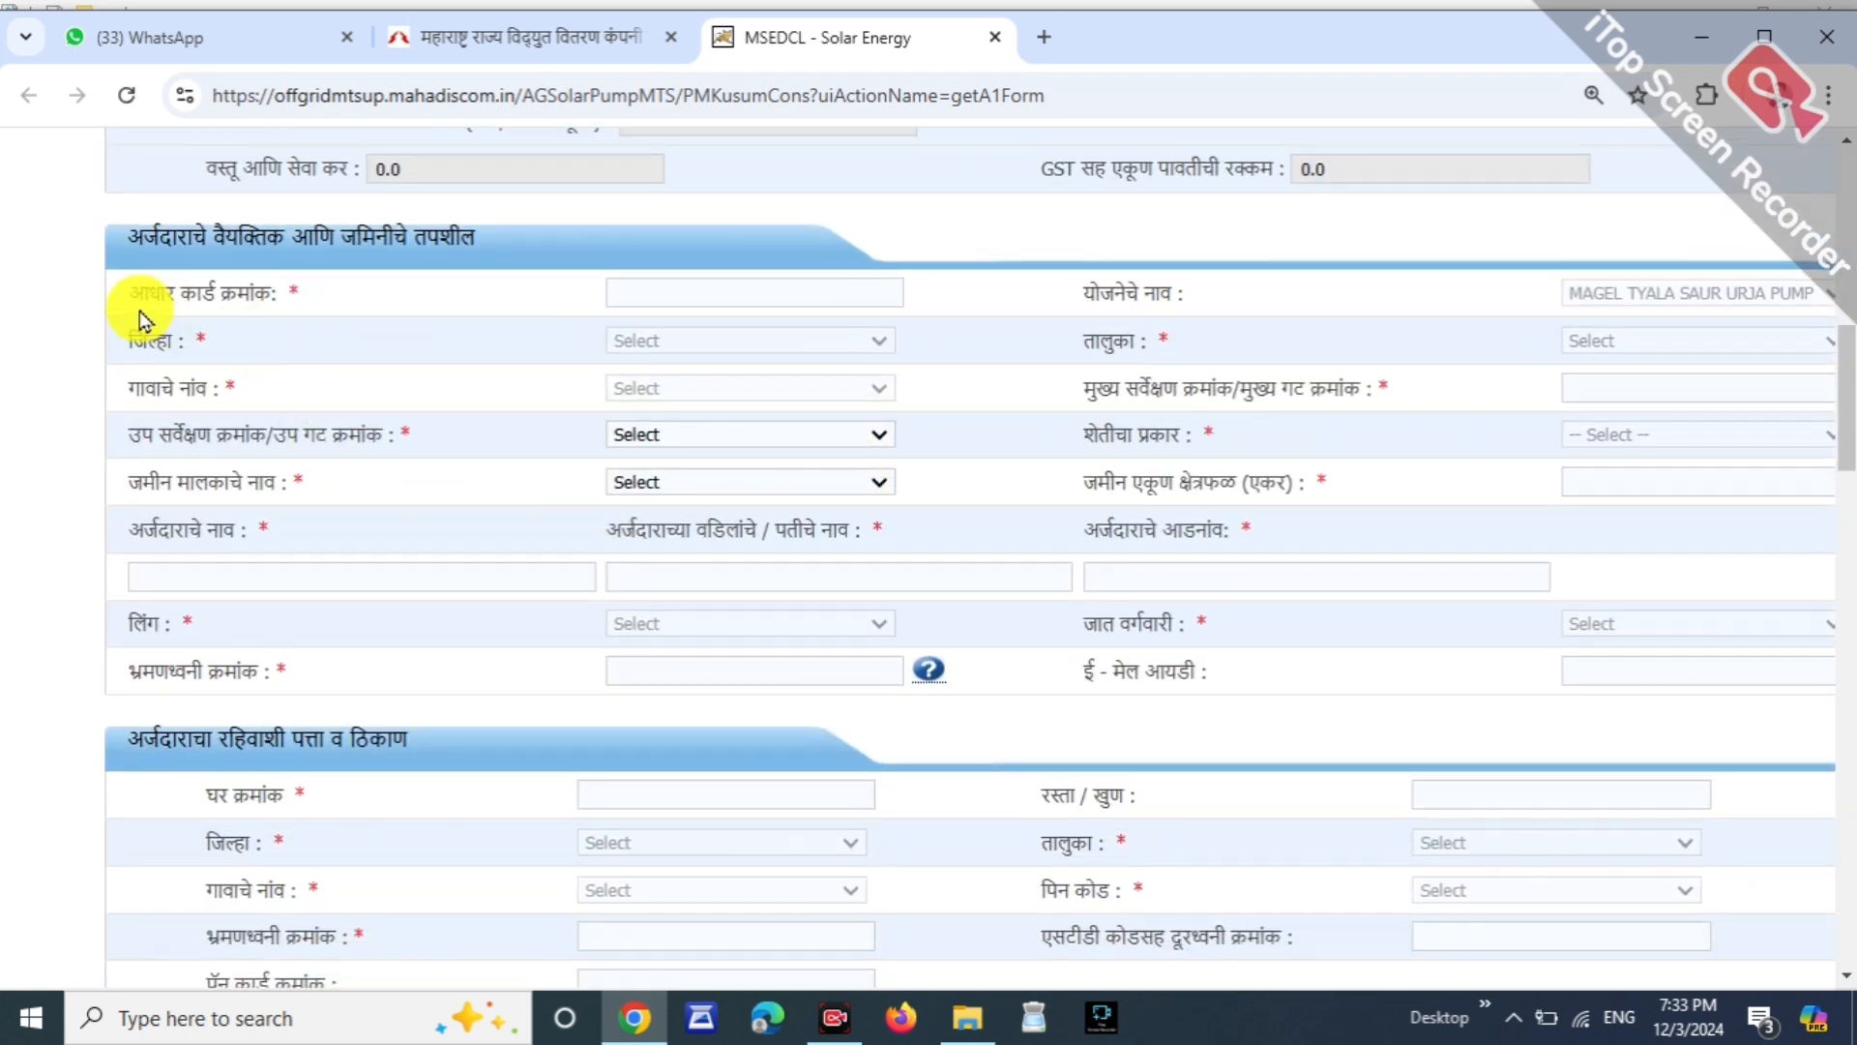
{"action": "left_click_drag", "start_coordinate": [106, 269], "coordinate": [256, 253]}
{"action": "left_click", "coordinate": [289, 317]}
{"action": "left_click_drag", "start_coordinate": [99, 248], "coordinate": [221, 257]}
{"action": "left_click", "coordinate": [220, 257]}
{"action": "left_click_drag", "start_coordinate": [113, 341], "coordinate": [199, 348]}
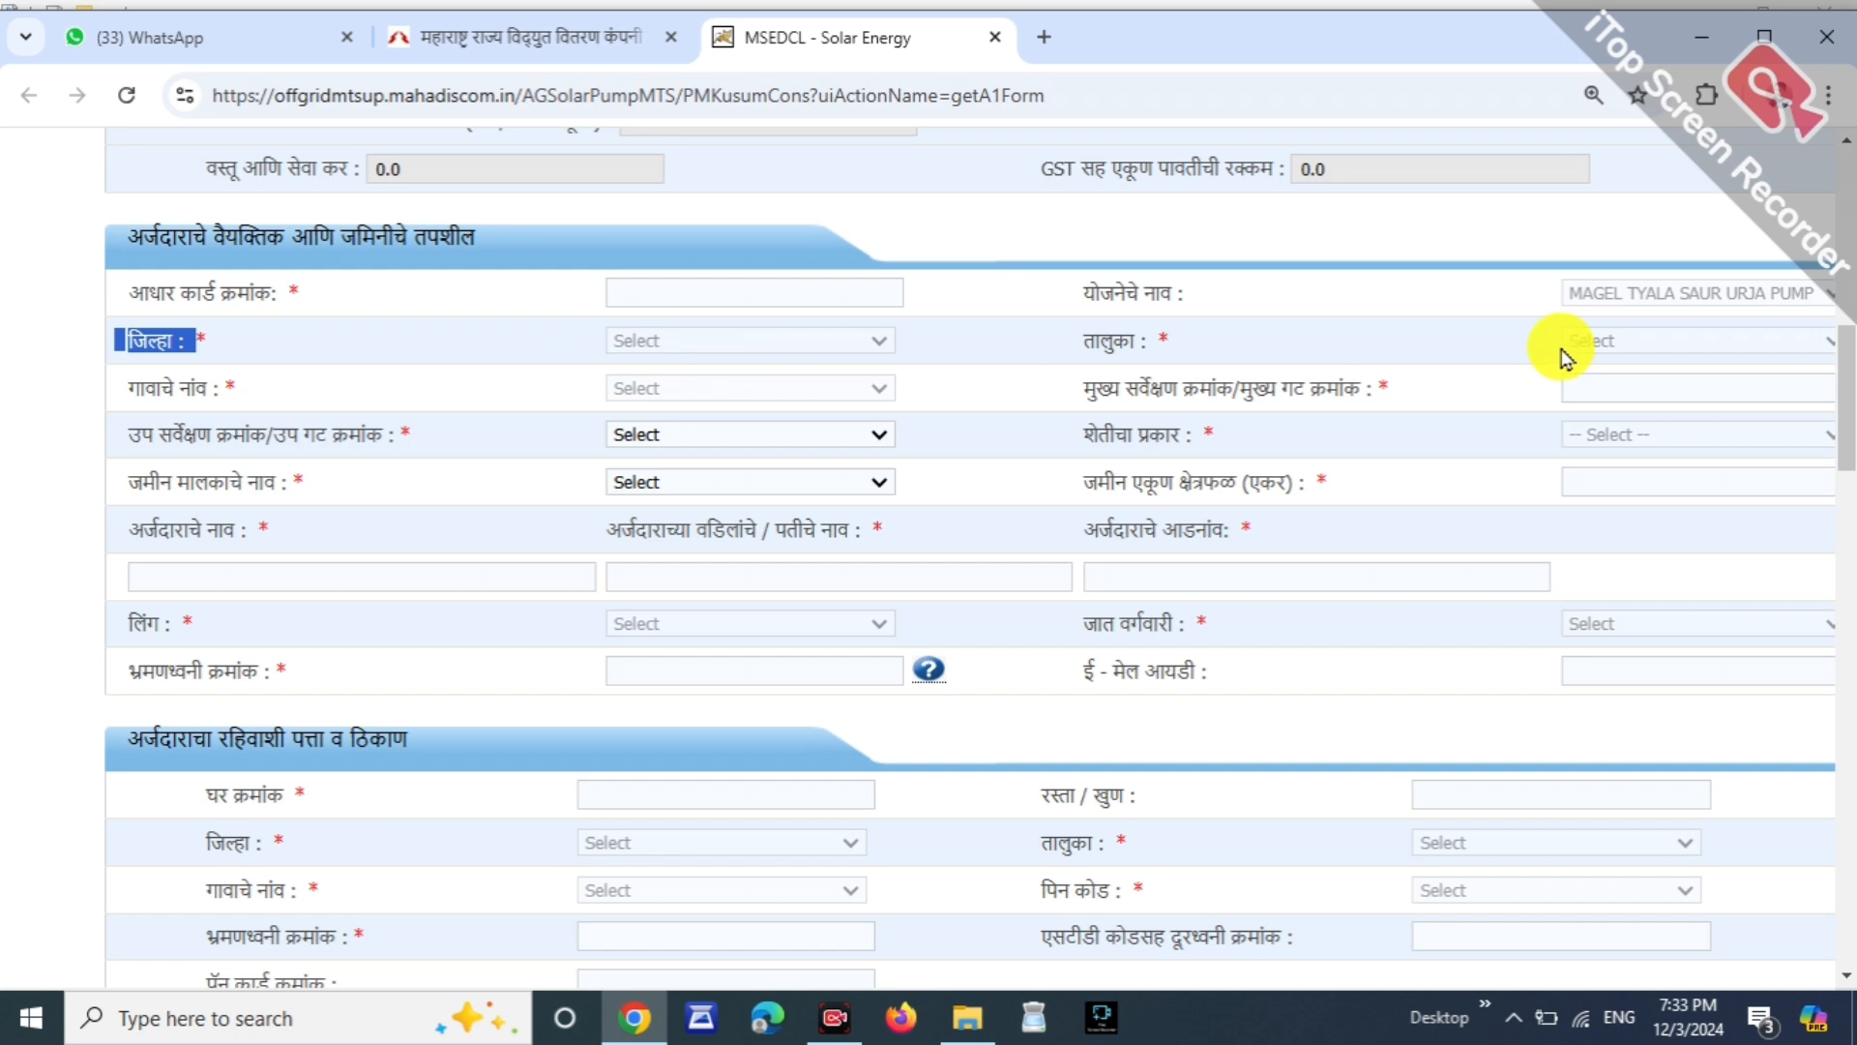
{"action": "left_click", "coordinate": [1064, 340]}
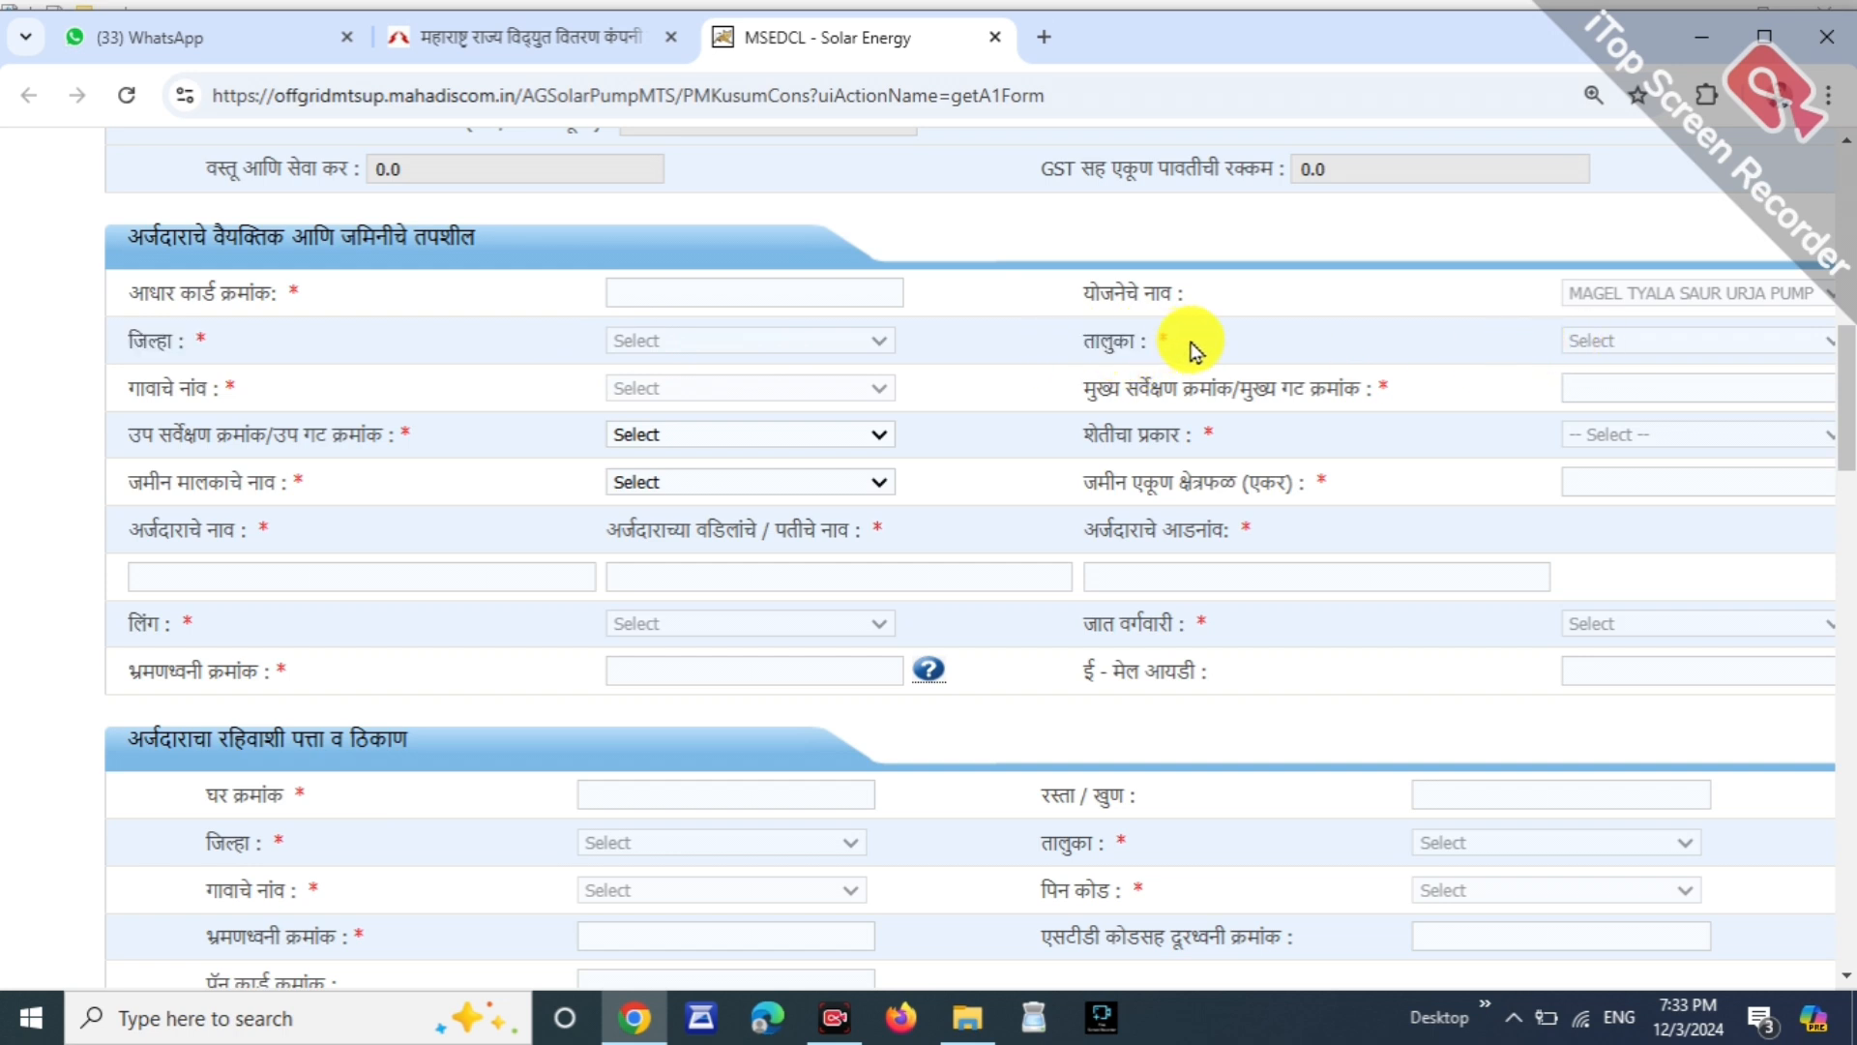
{"action": "left_click_drag", "start_coordinate": [111, 386], "coordinate": [207, 387]}
{"action": "left_click_drag", "start_coordinate": [1072, 380], "coordinate": [1364, 395]}
{"action": "left_click", "coordinate": [1489, 401]}
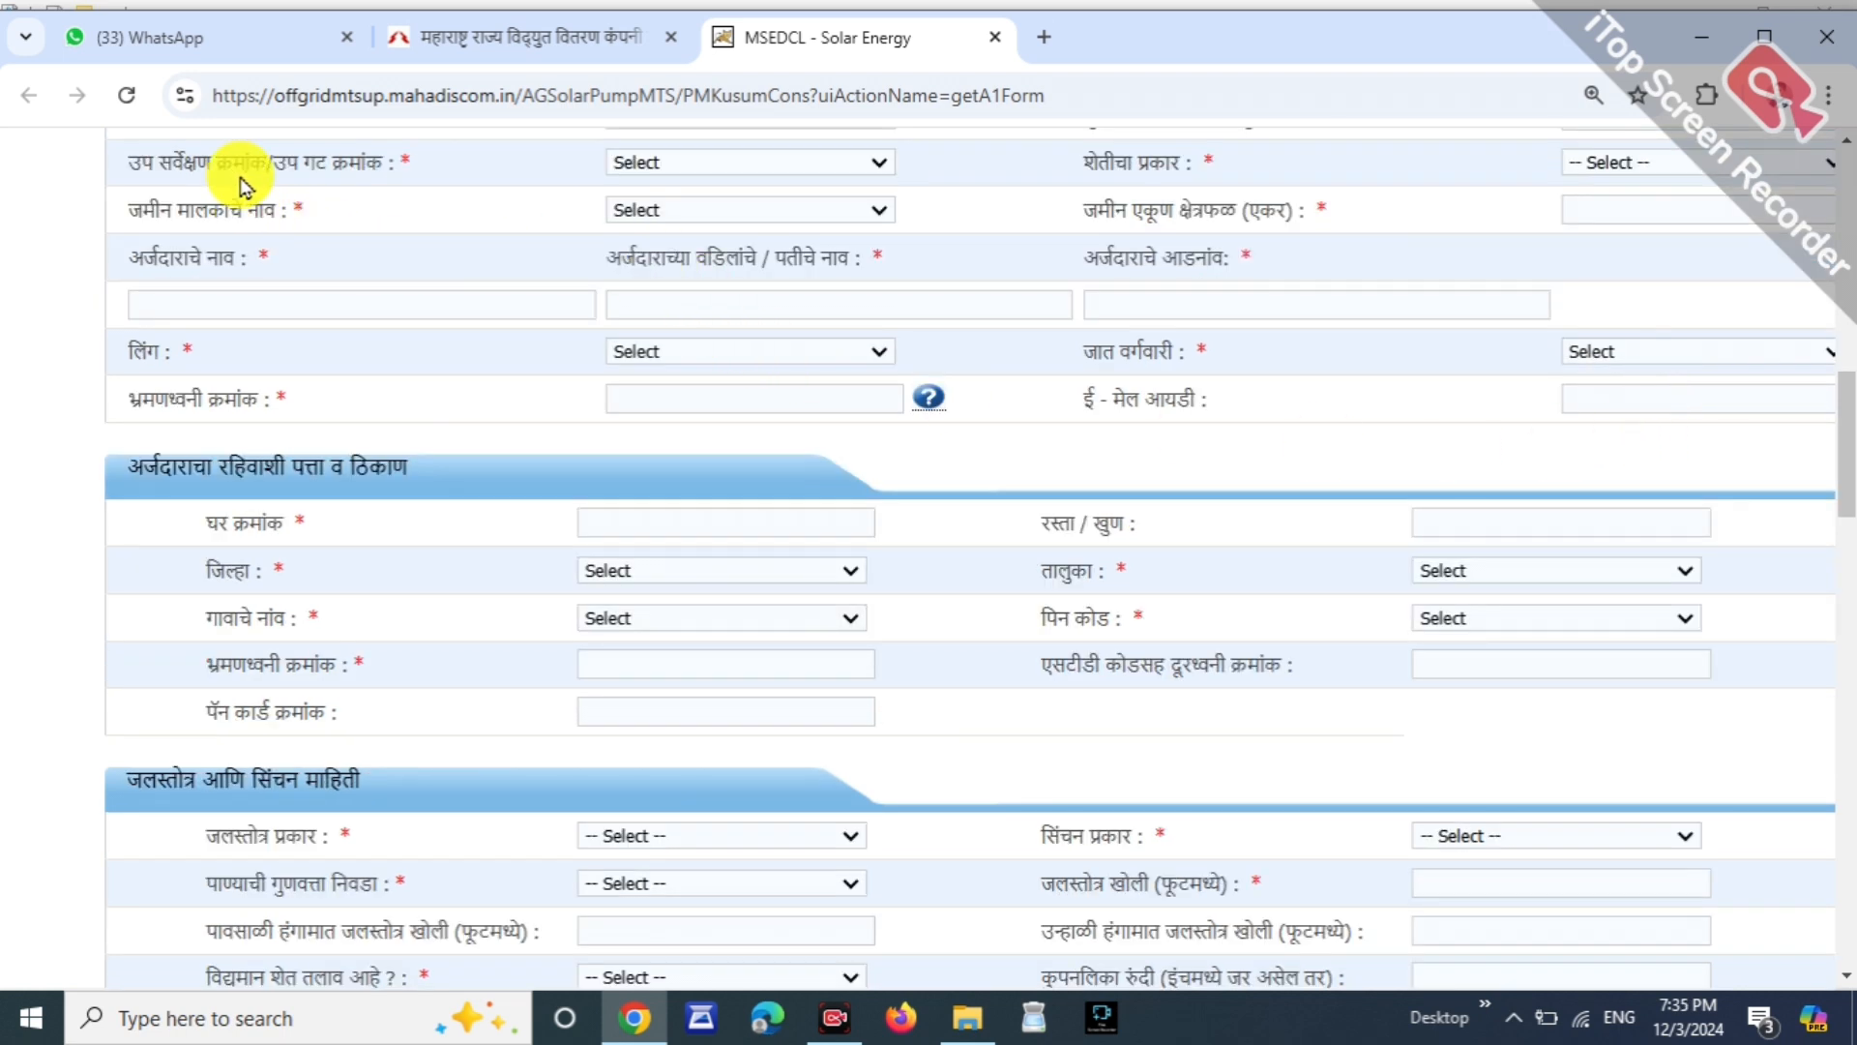
Step: Fill in the land details with sub-survey/sub-gat number 89, farm type Self and the land owner's name
{"action": "left_click_drag", "start_coordinate": [240, 177], "coordinate": [406, 170]}
{"action": "left_click", "coordinate": [758, 165]}
{"action": "left_click", "coordinate": [746, 205]}
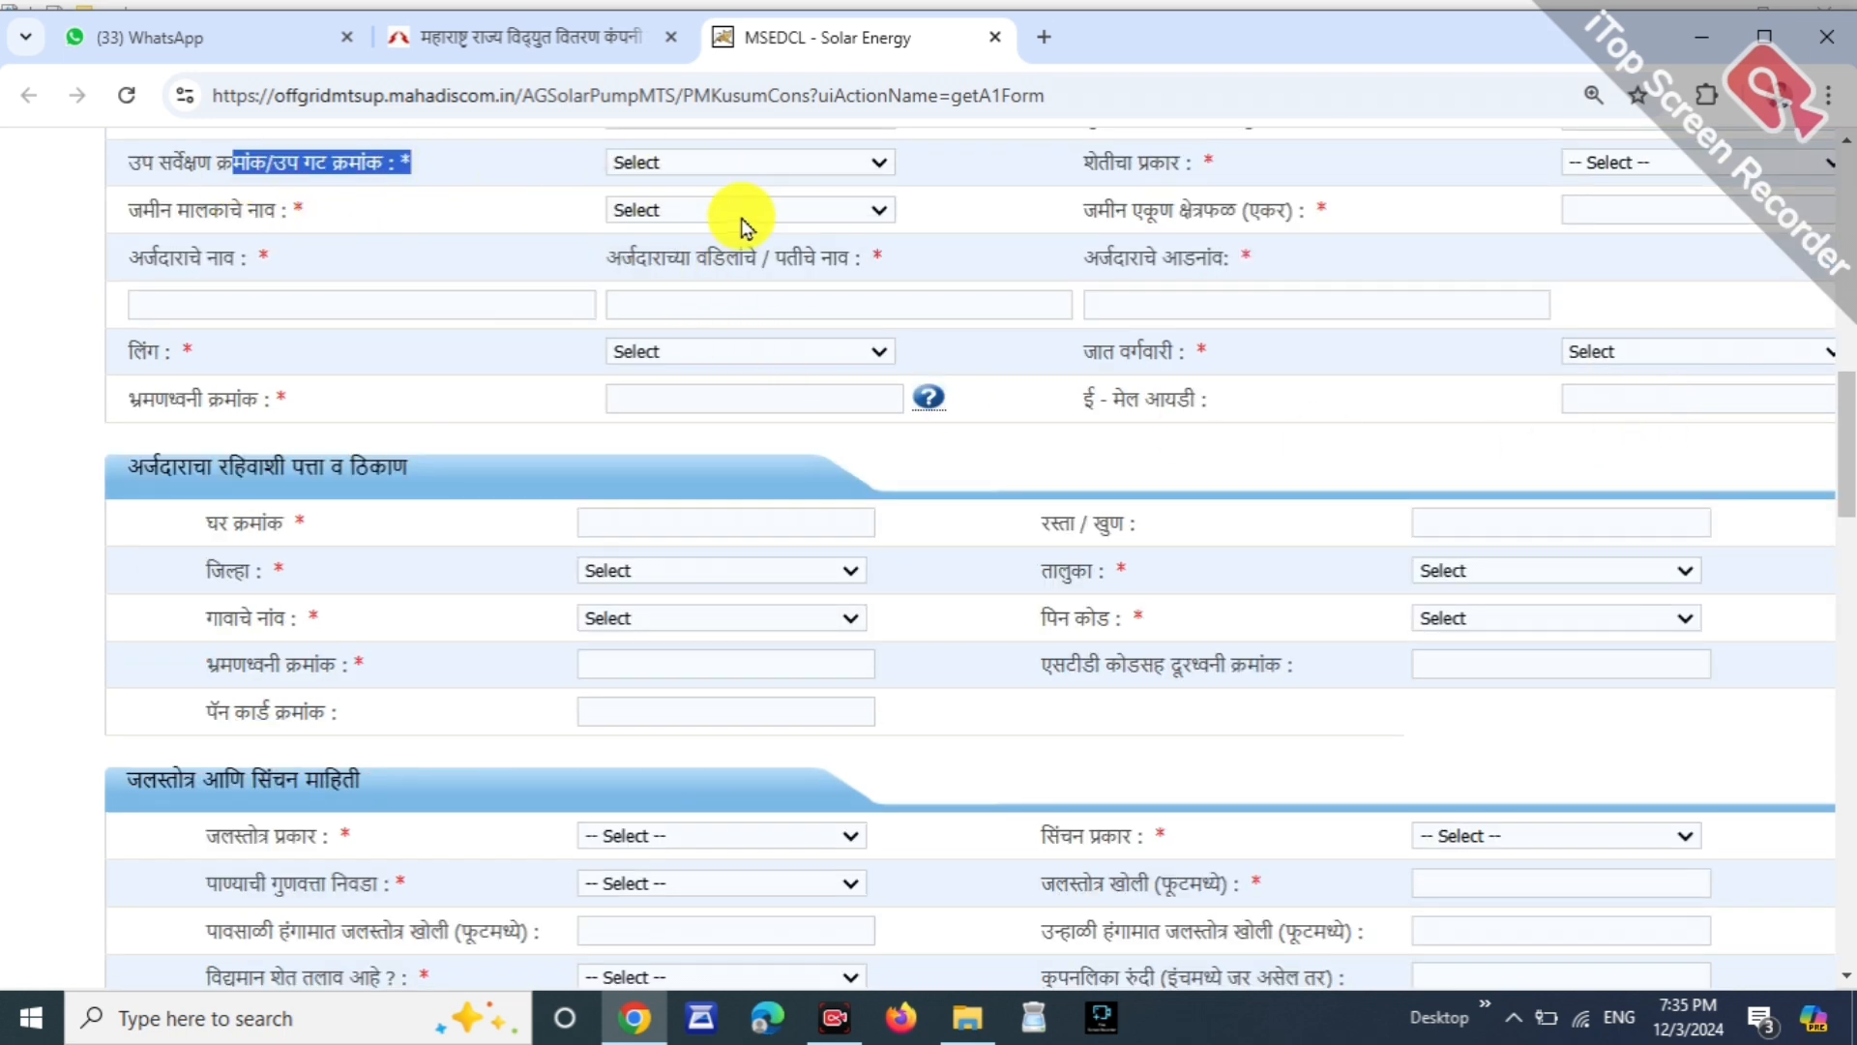
{"action": "left_click", "coordinate": [1594, 165]}
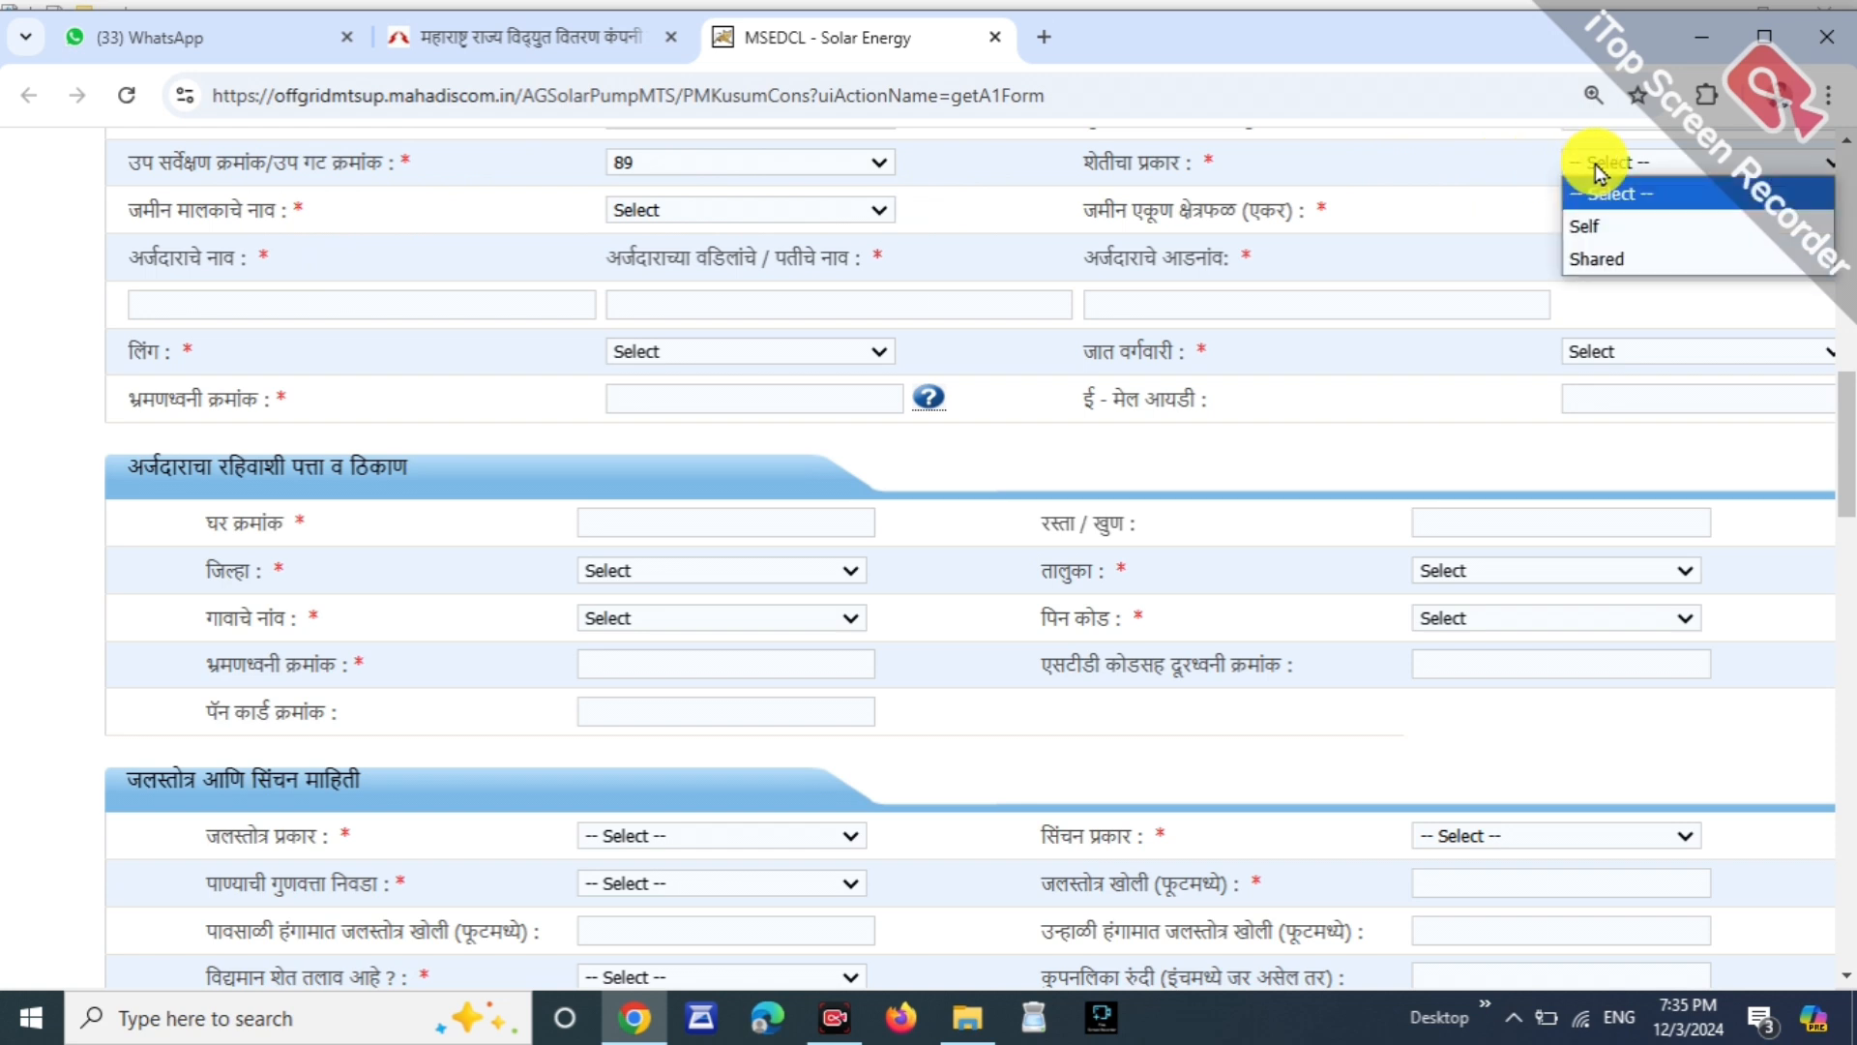
{"action": "left_click", "coordinate": [1617, 228]}
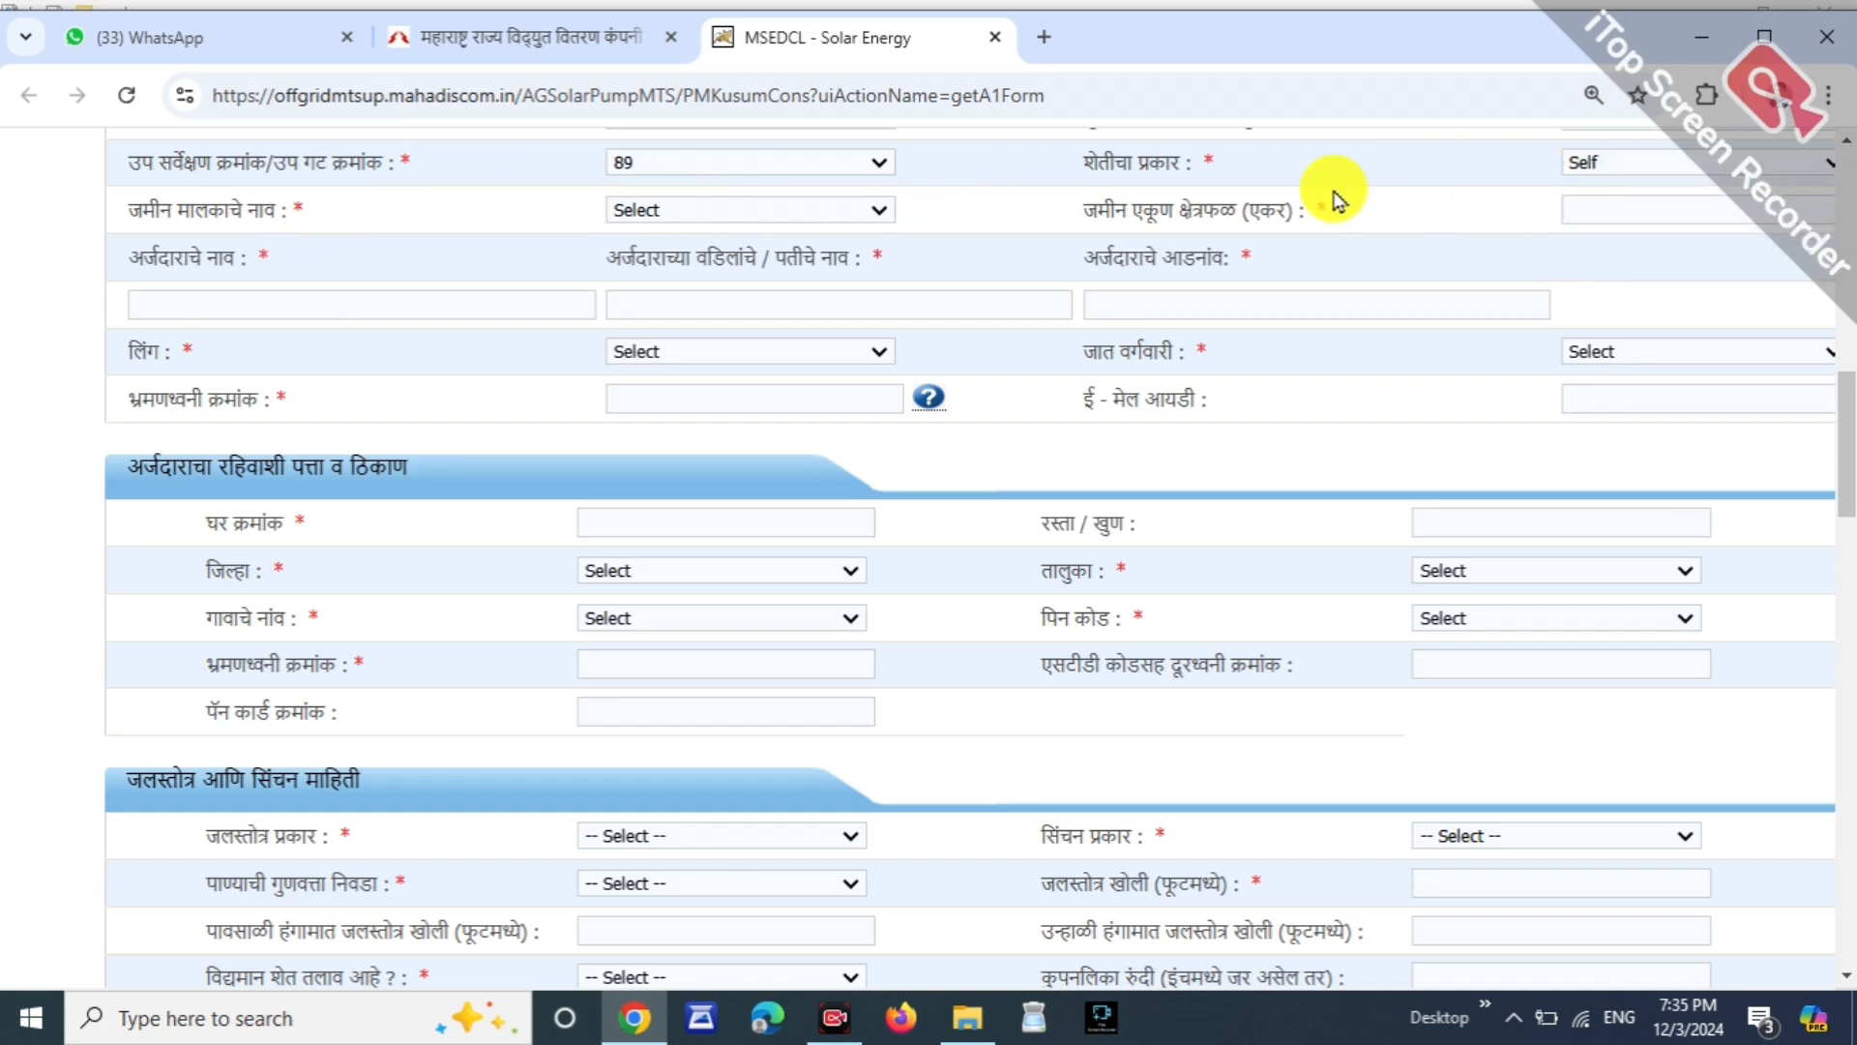
{"action": "left_click_drag", "start_coordinate": [128, 210], "coordinate": [228, 213]}
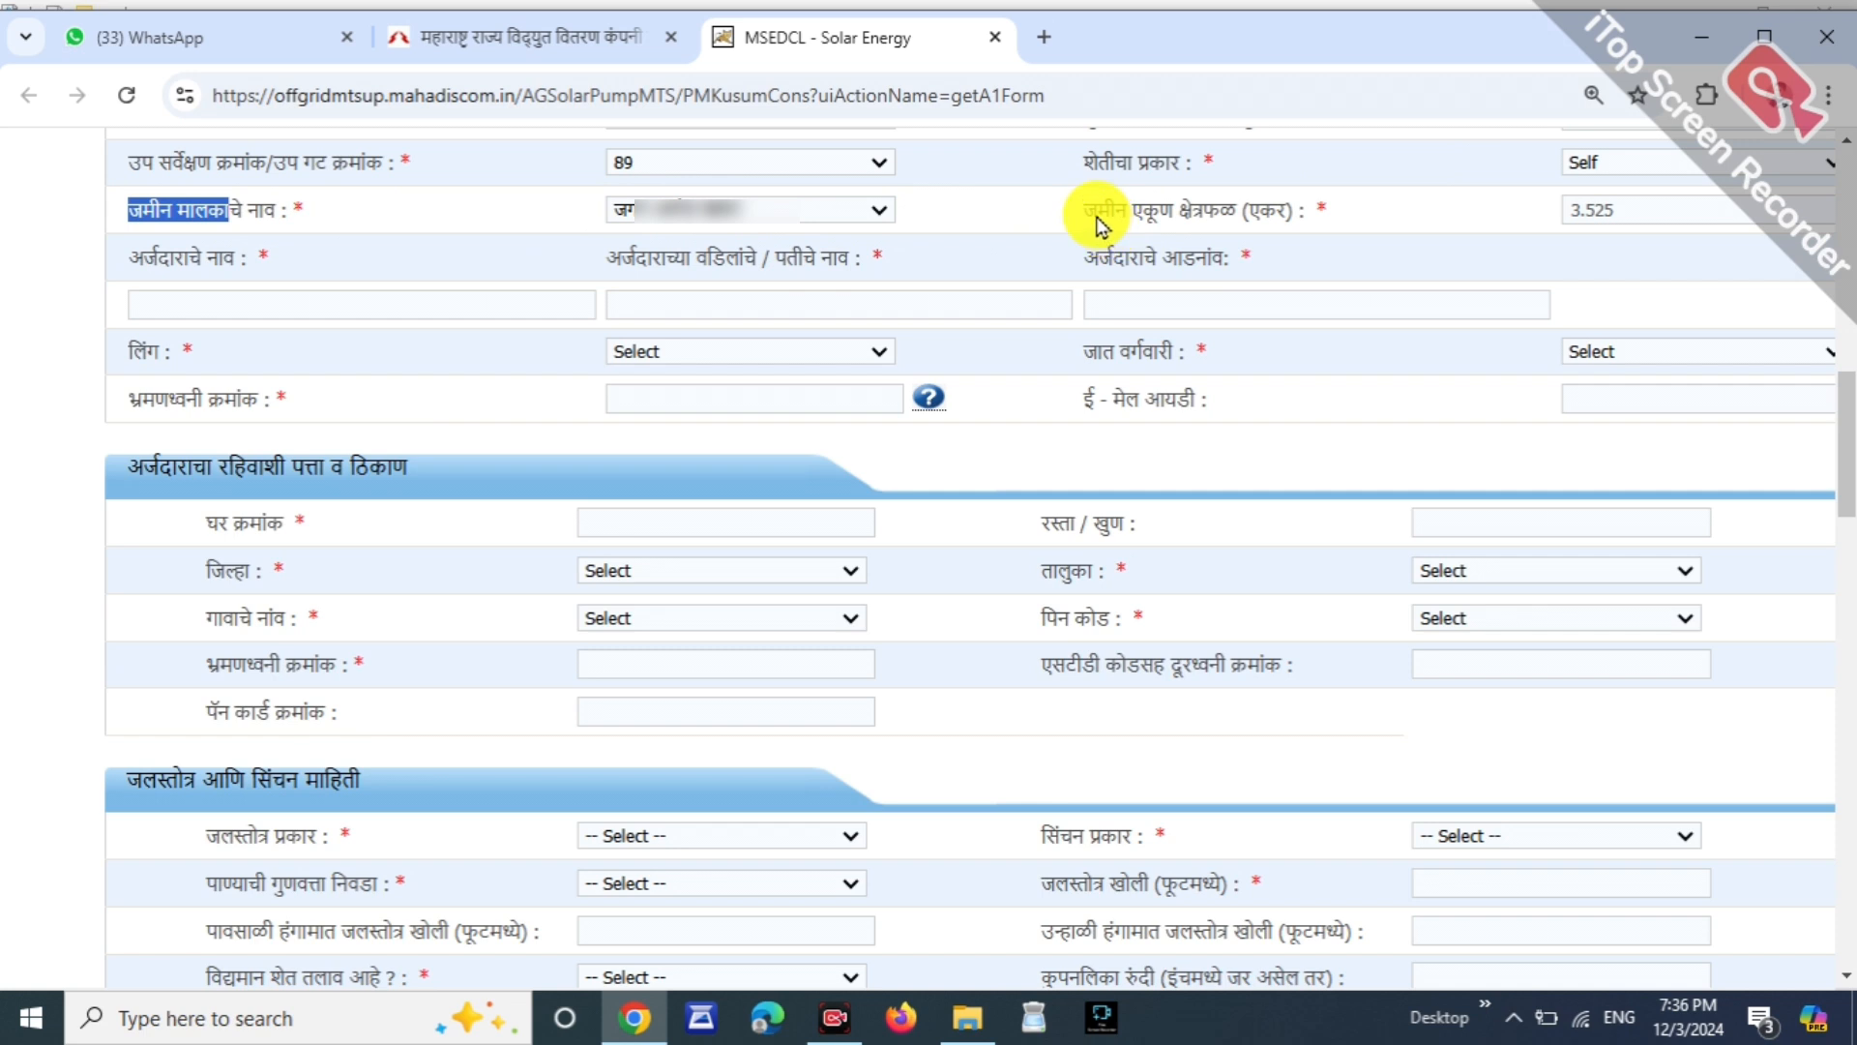
Step: Review the total land area field and the applicant's first name, father's/husband's name and surname fields
{"action": "left_click_drag", "start_coordinate": [1097, 218], "coordinate": [1329, 209]}
{"action": "left_click", "coordinate": [1332, 209]}
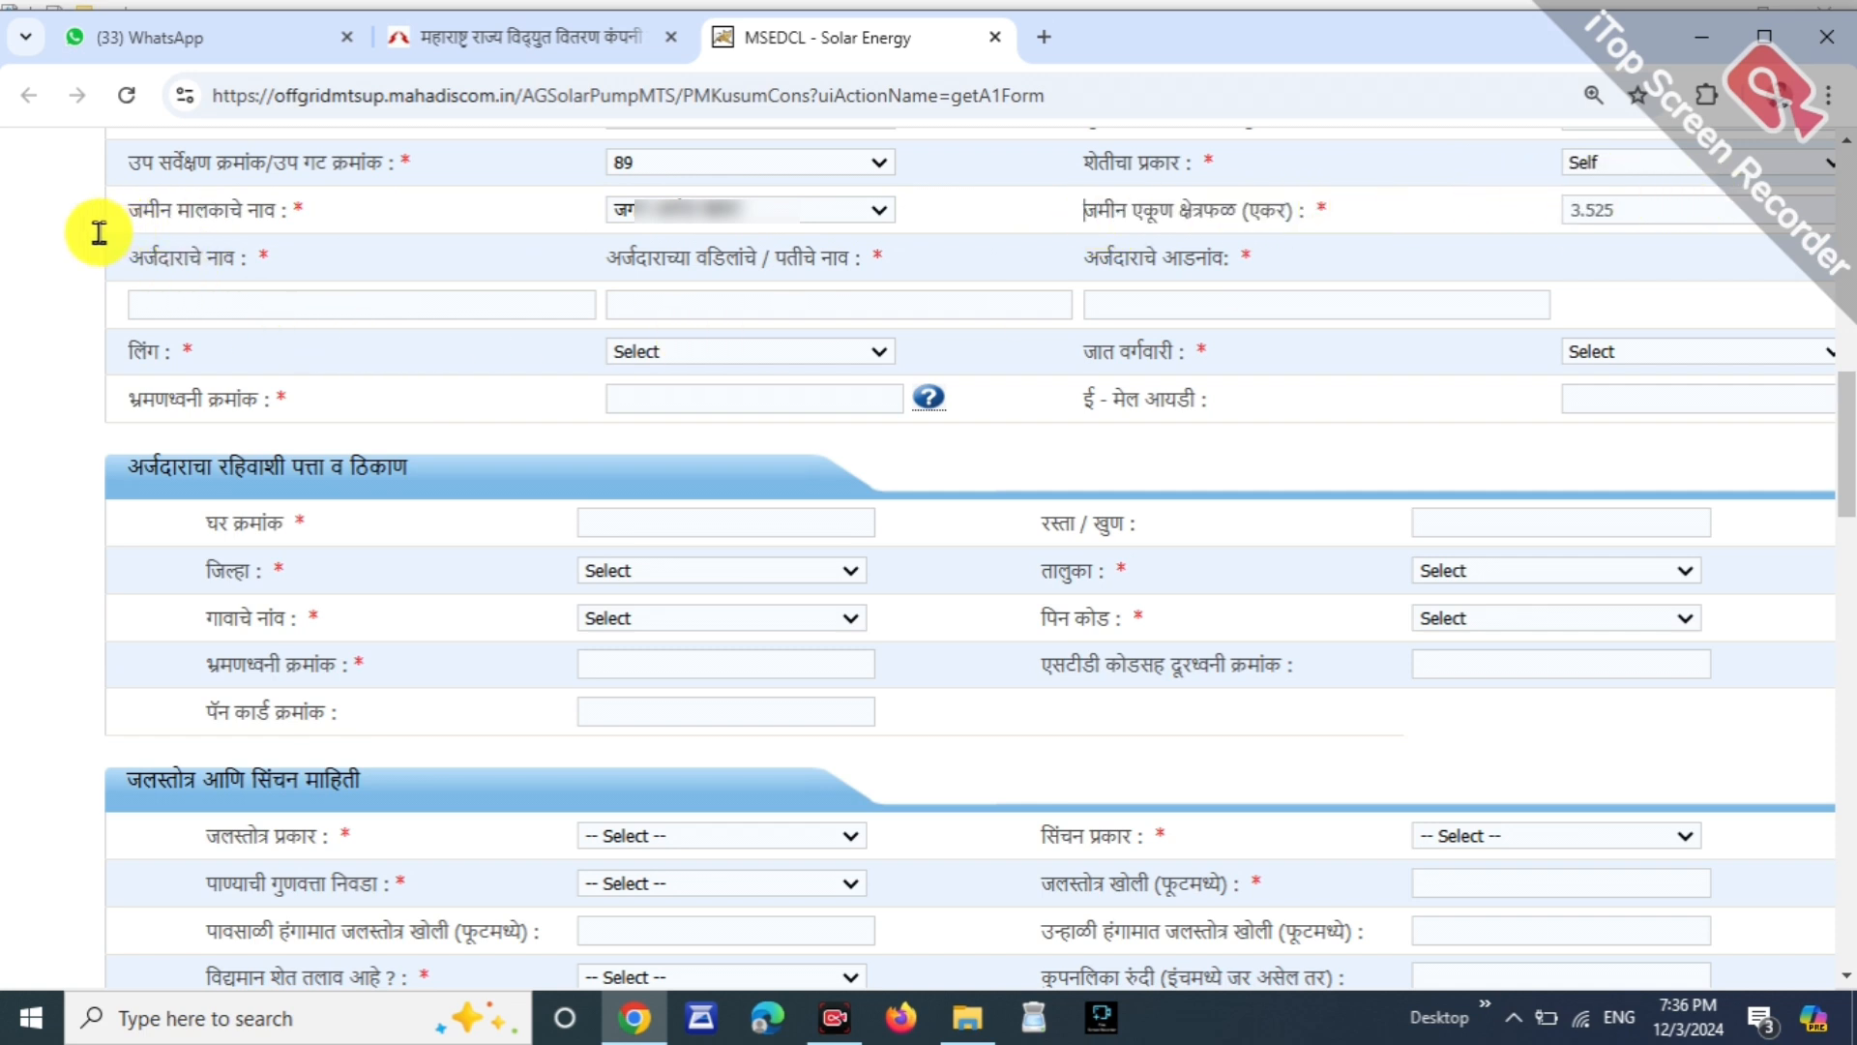
{"action": "left_click_drag", "start_coordinate": [118, 247], "coordinate": [226, 251]}
{"action": "left_click", "coordinate": [319, 263]}
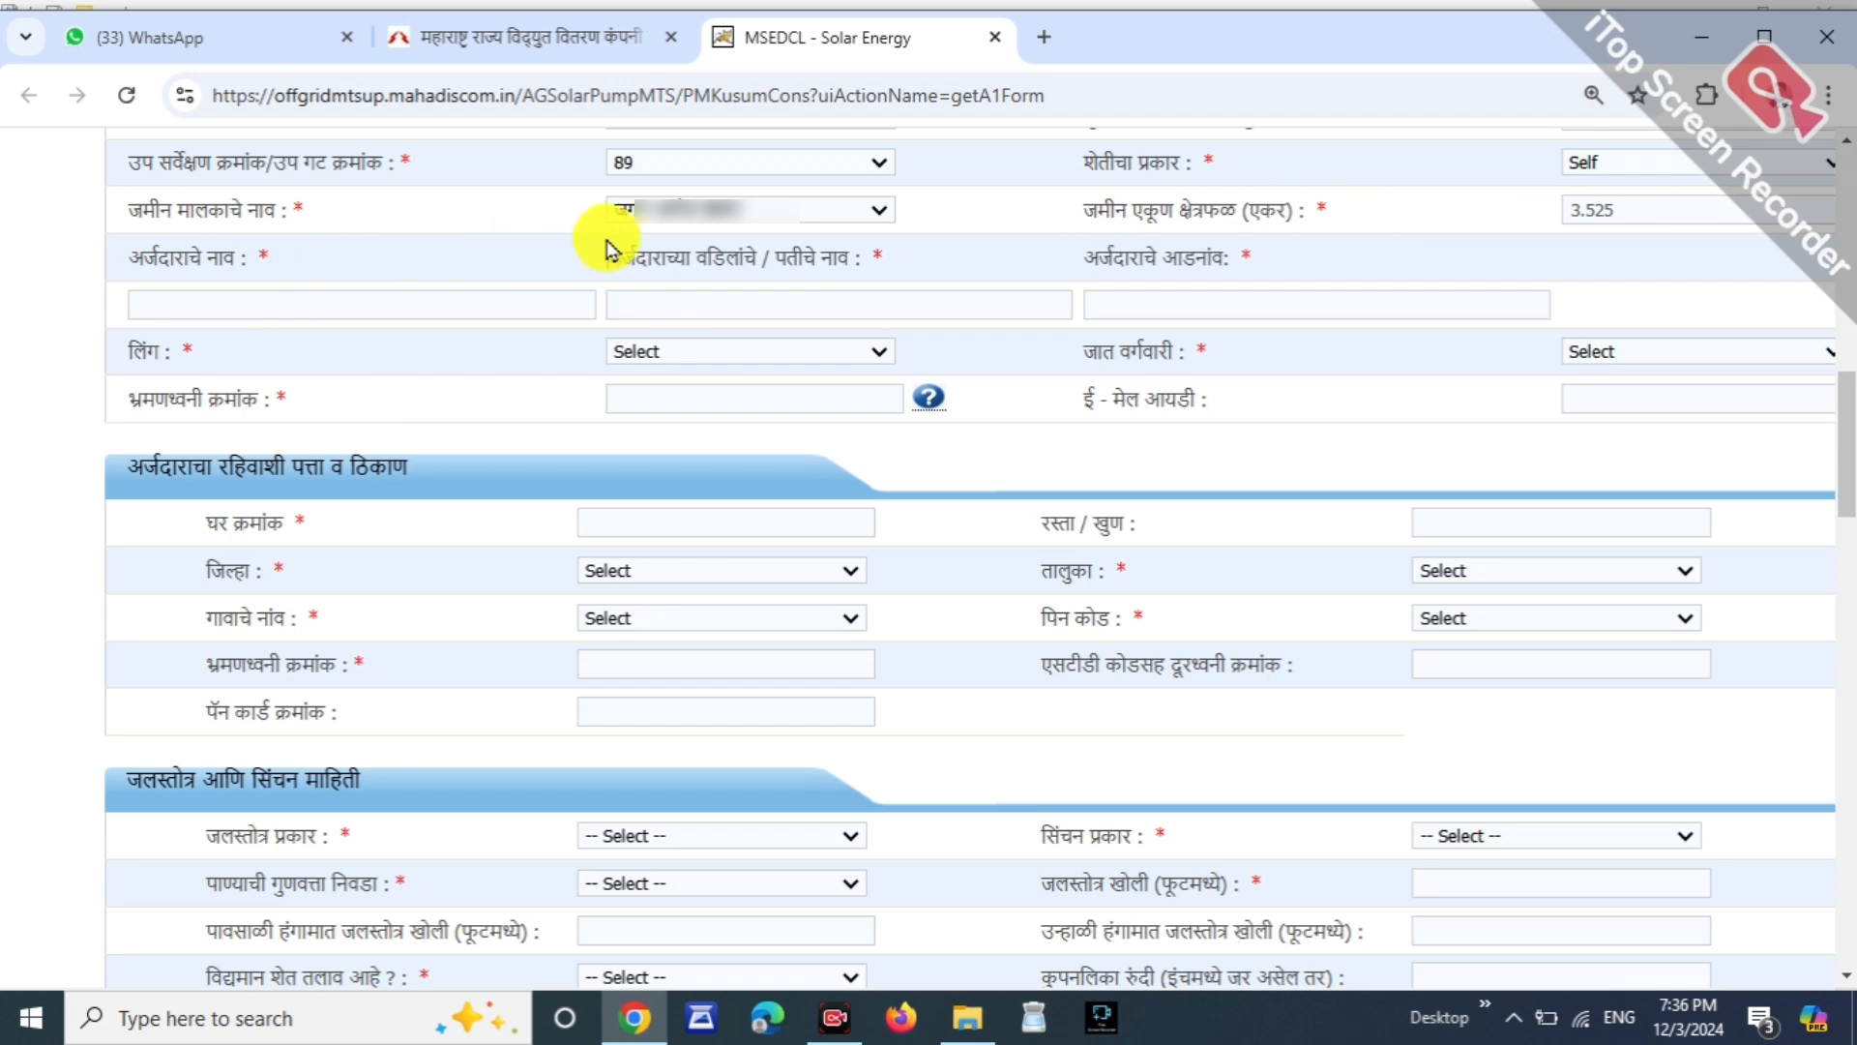
{"action": "left_click_drag", "start_coordinate": [611, 249], "coordinate": [767, 230]}
{"action": "left_click", "coordinate": [829, 219]}
{"action": "left_click_drag", "start_coordinate": [1078, 255], "coordinate": [1212, 254]}
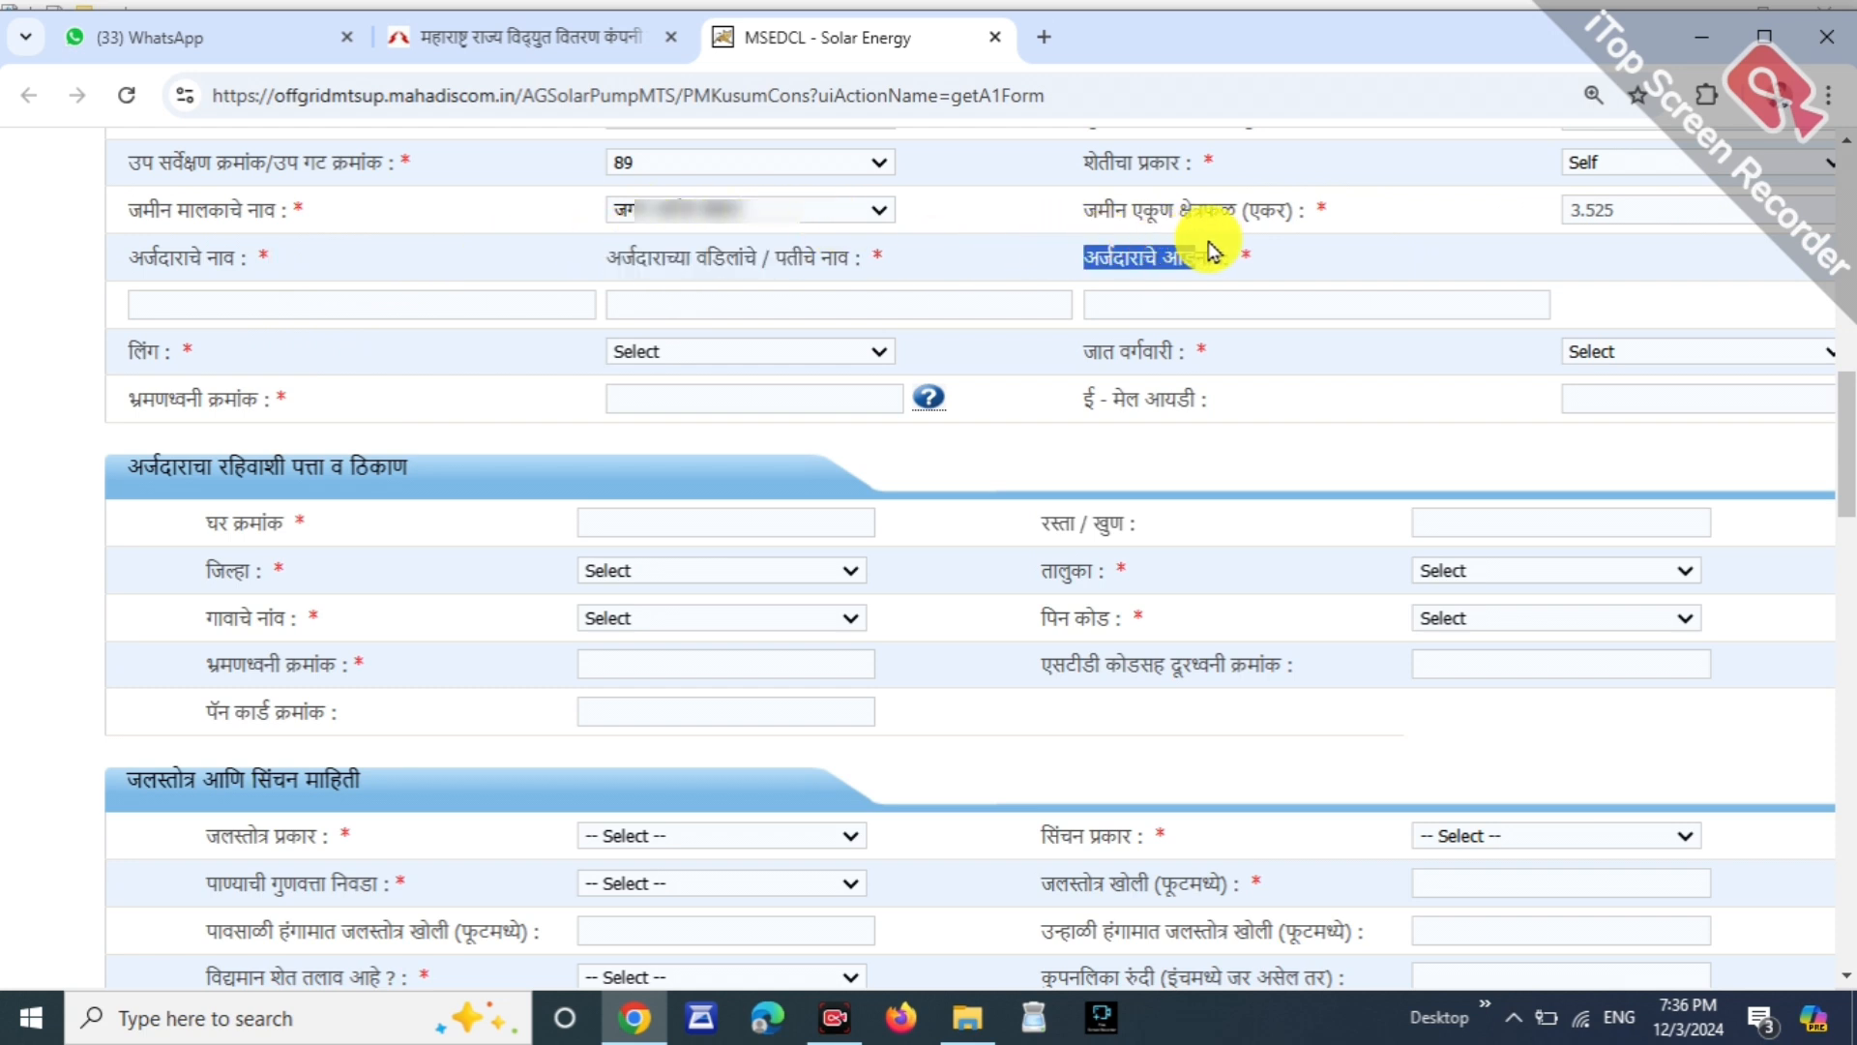
{"action": "left_click", "coordinate": [1207, 242]}
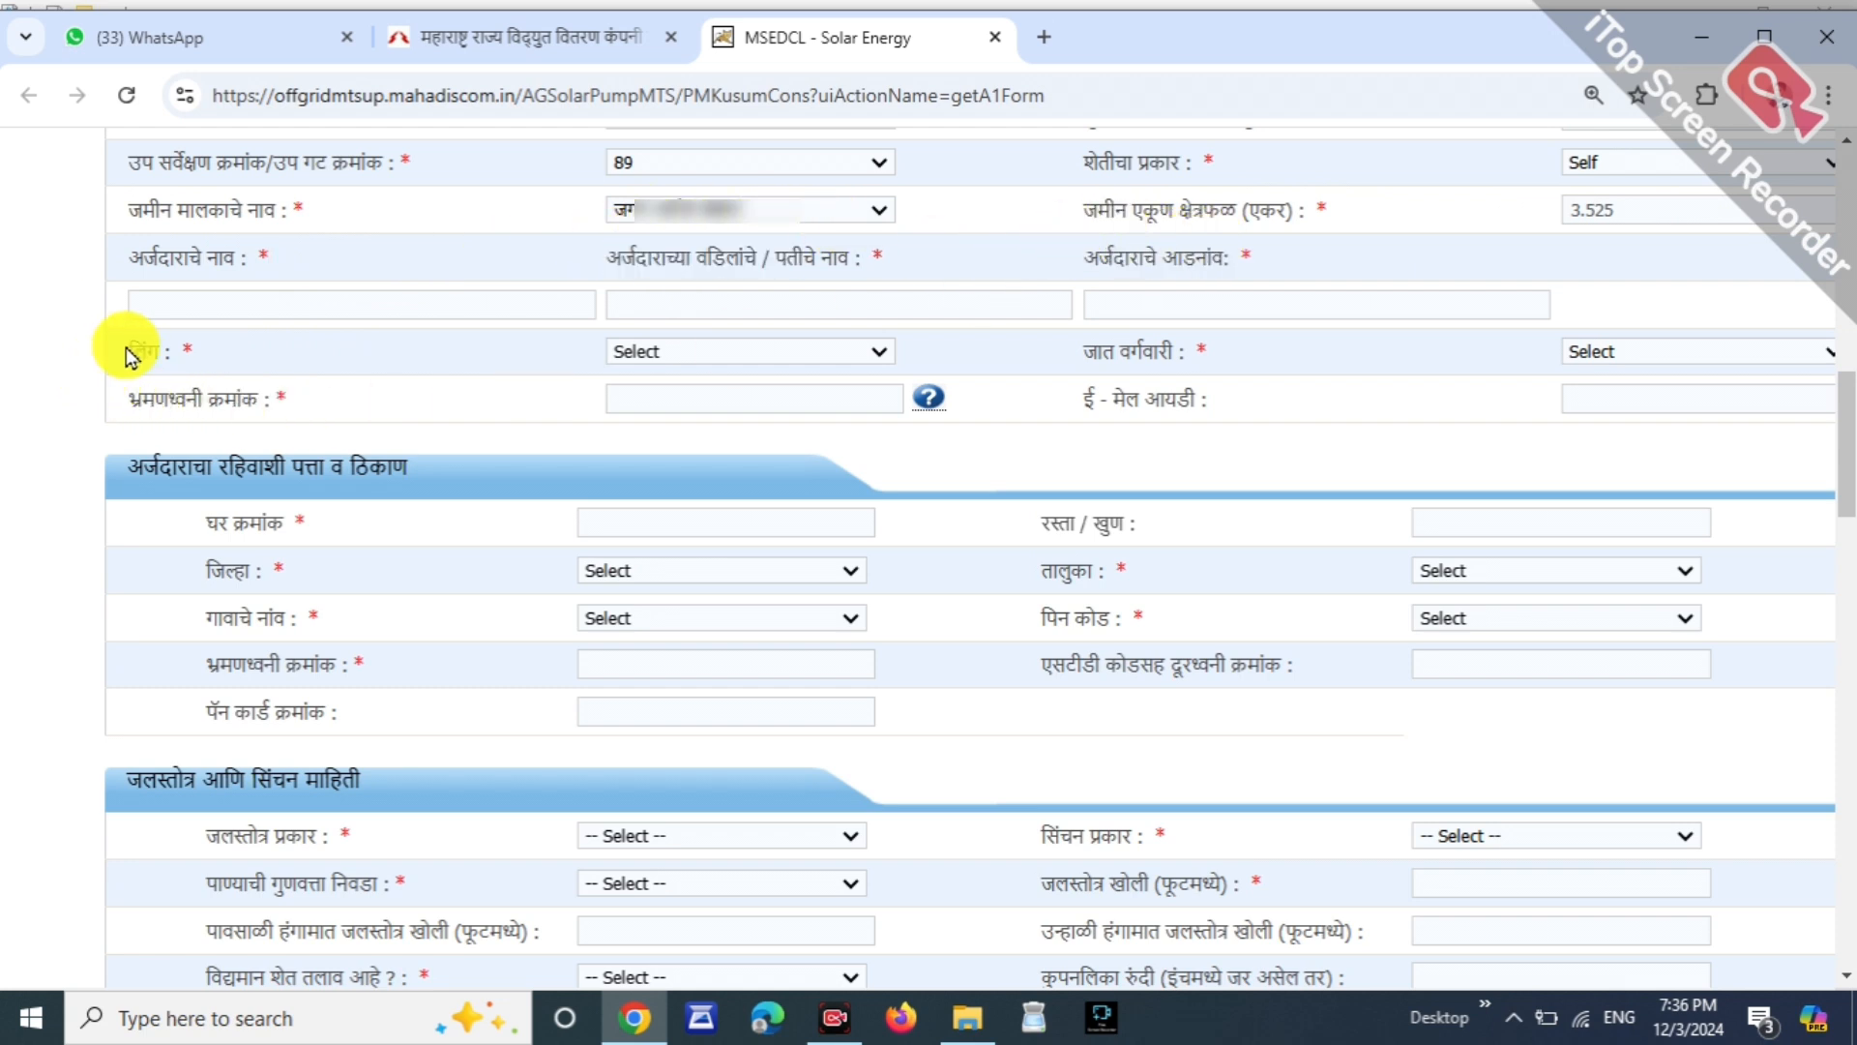
Step: Set the applicant's gender to Male and the caste category to OBC
{"action": "left_click", "coordinate": [677, 357]}
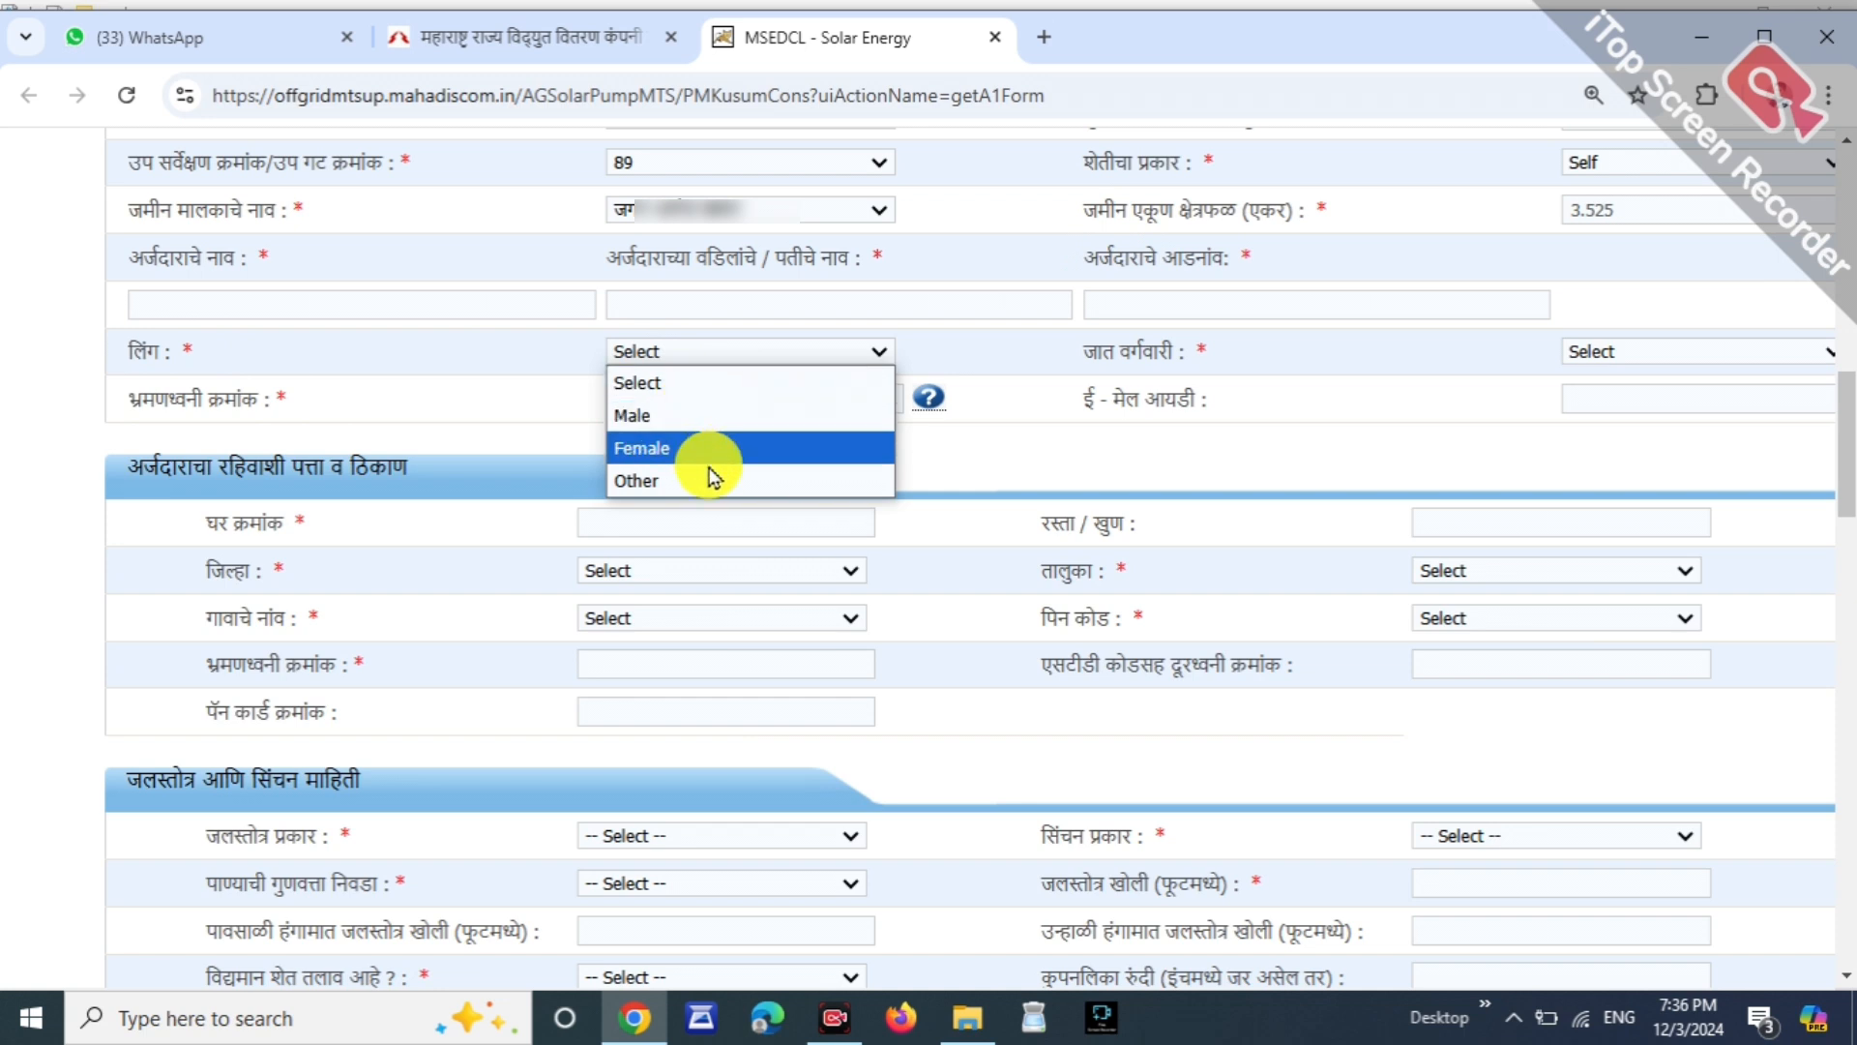
{"action": "left_click", "coordinate": [723, 416]}
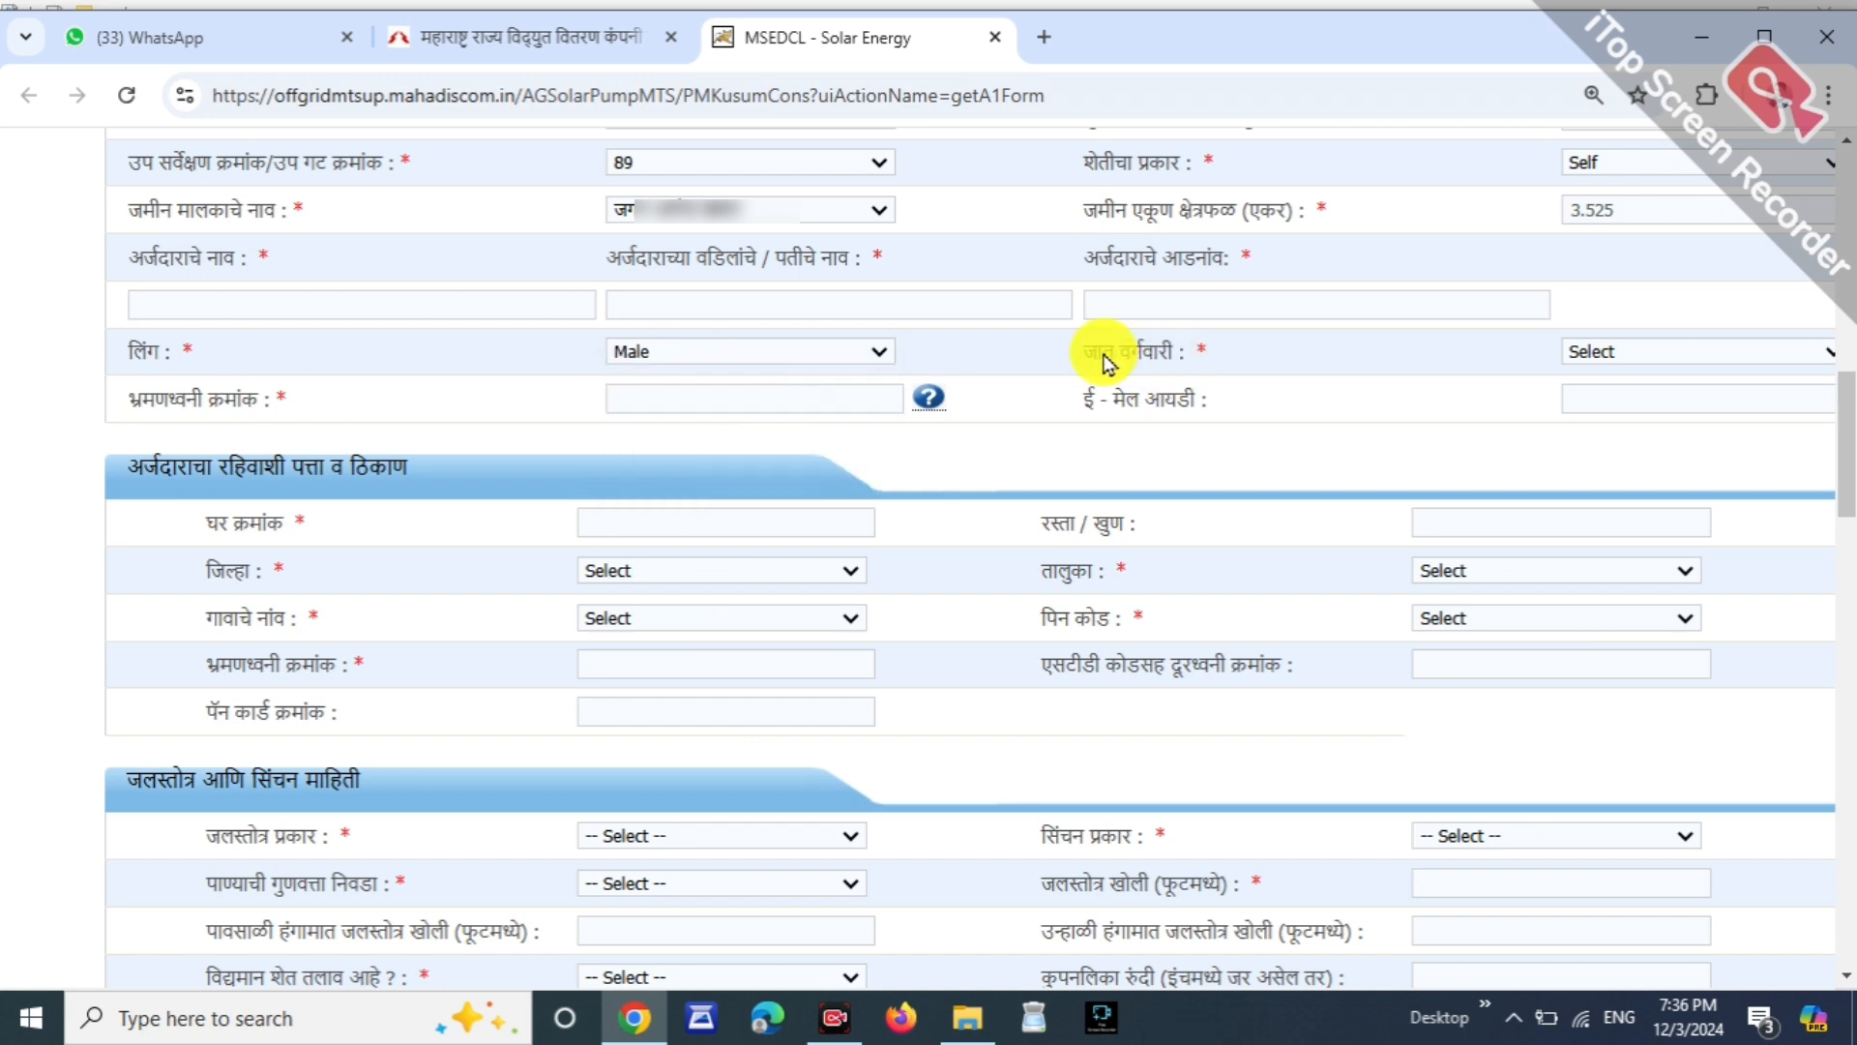
{"action": "left_click", "coordinate": [1567, 353]}
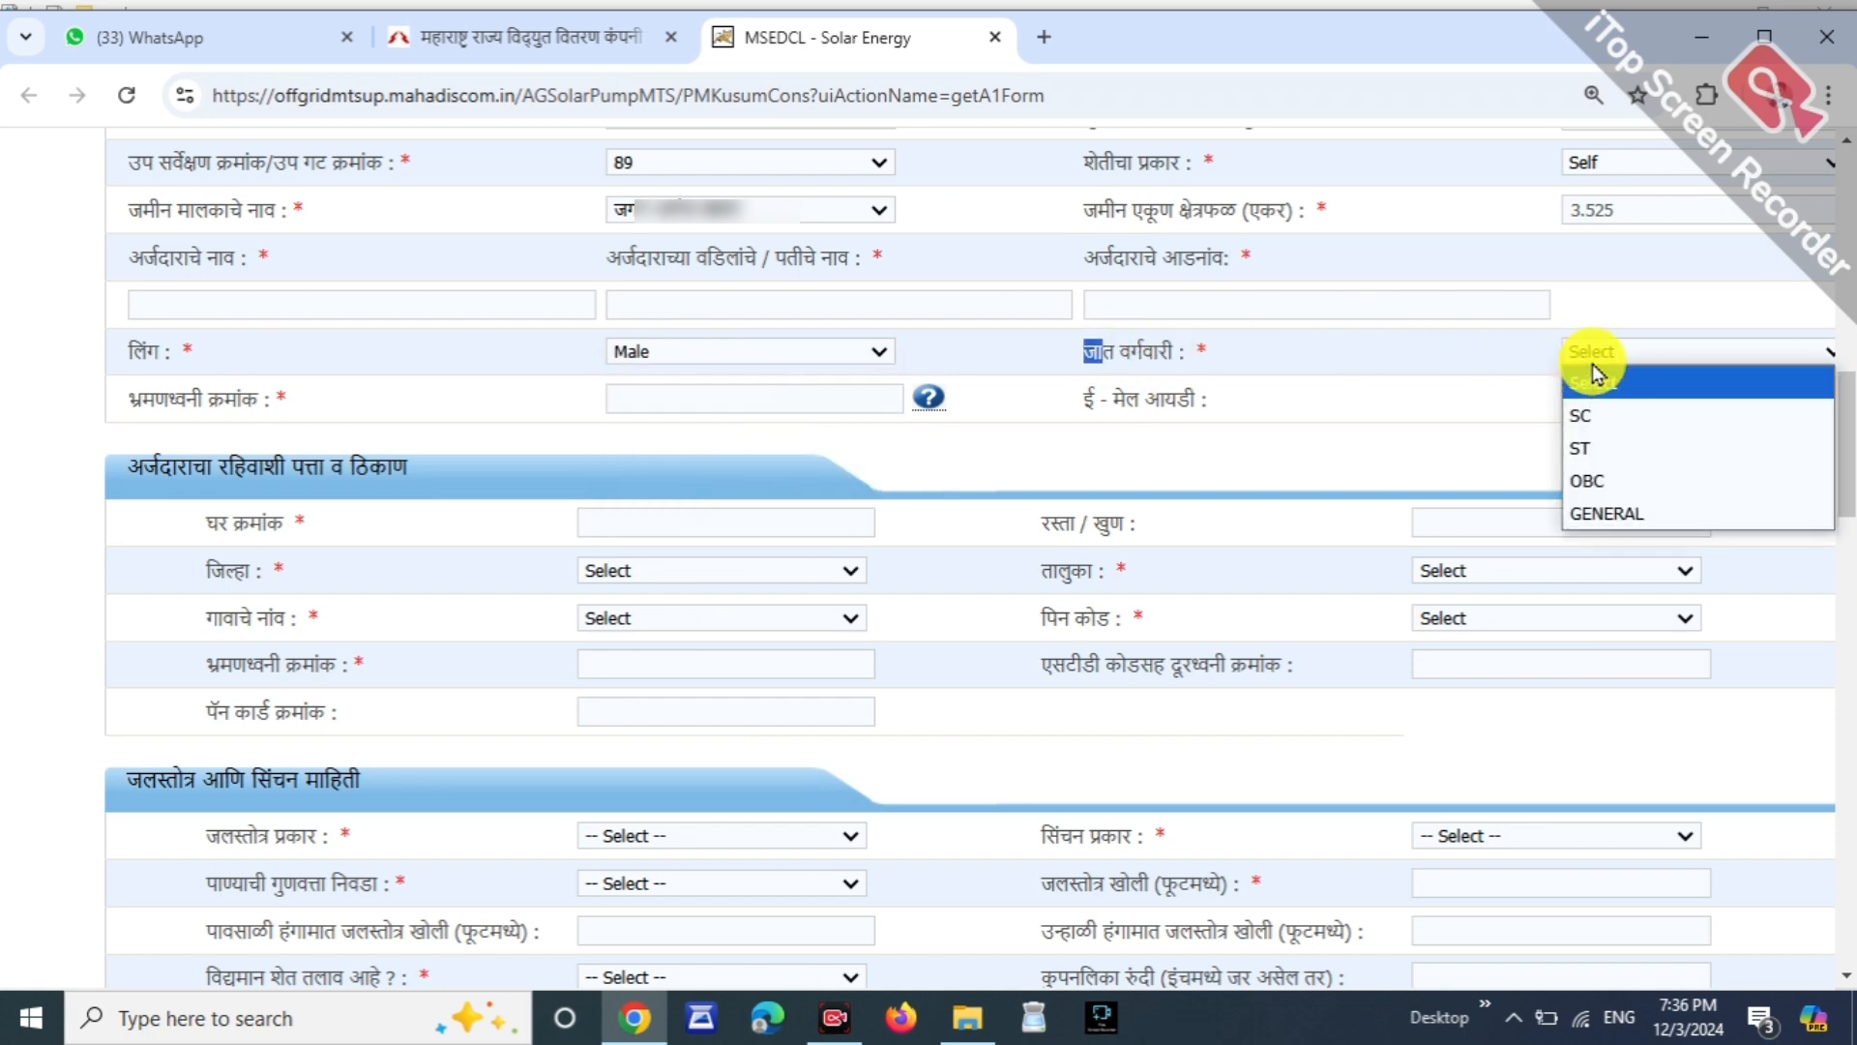
{"action": "left_click", "coordinate": [1619, 477]}
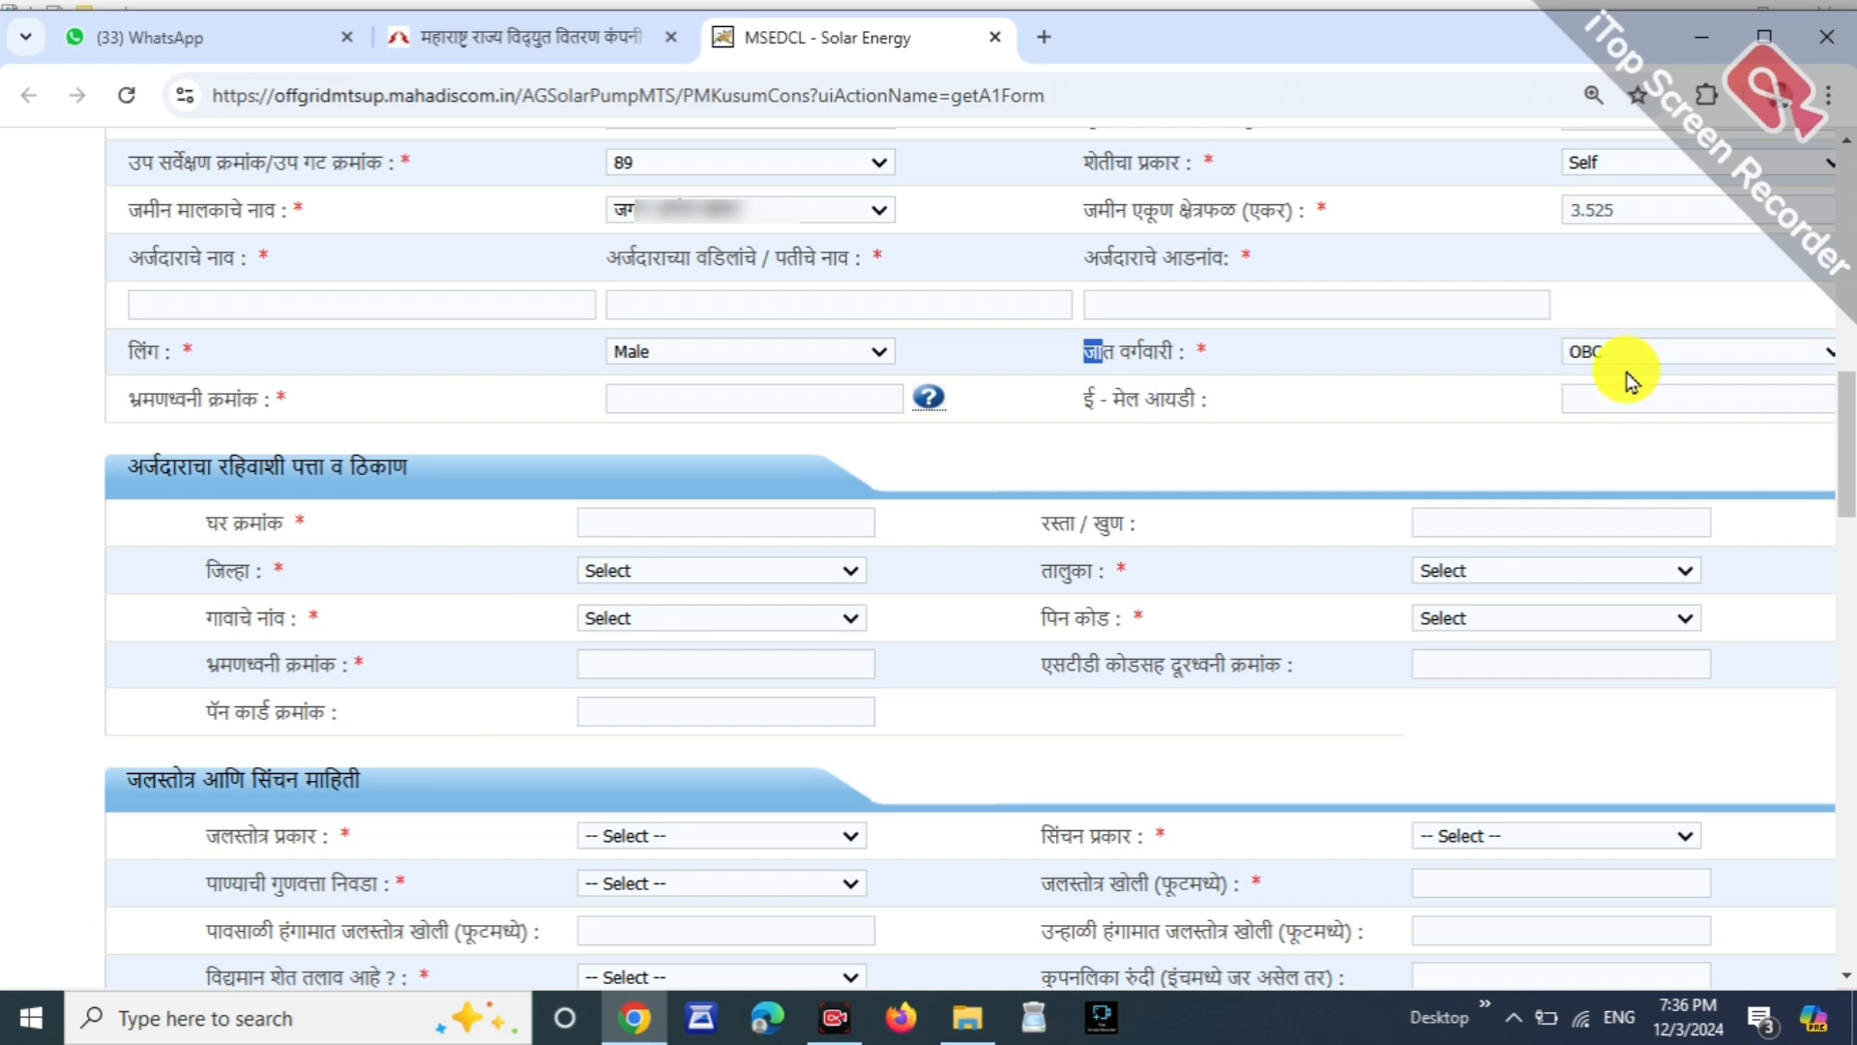
{"action": "left_click_drag", "start_coordinate": [104, 399], "coordinate": [263, 399]}
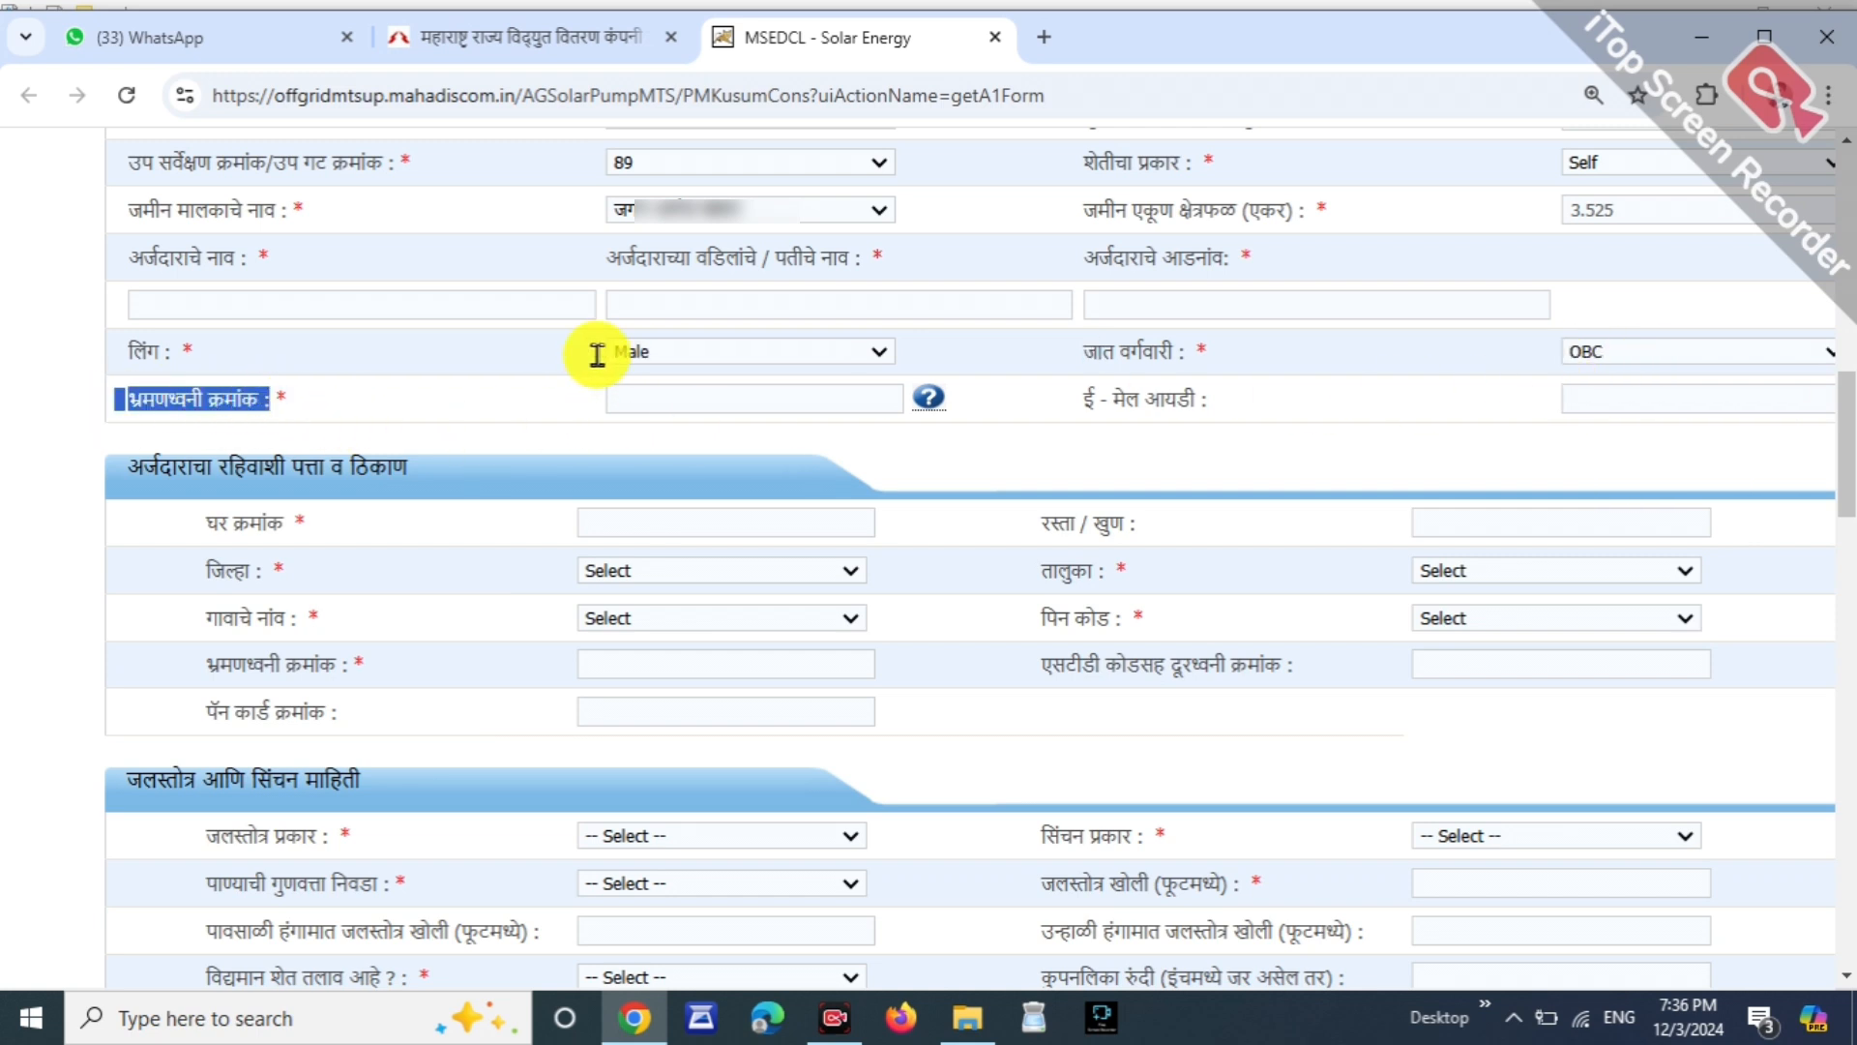
{"action": "left_click", "coordinate": [1279, 417]}
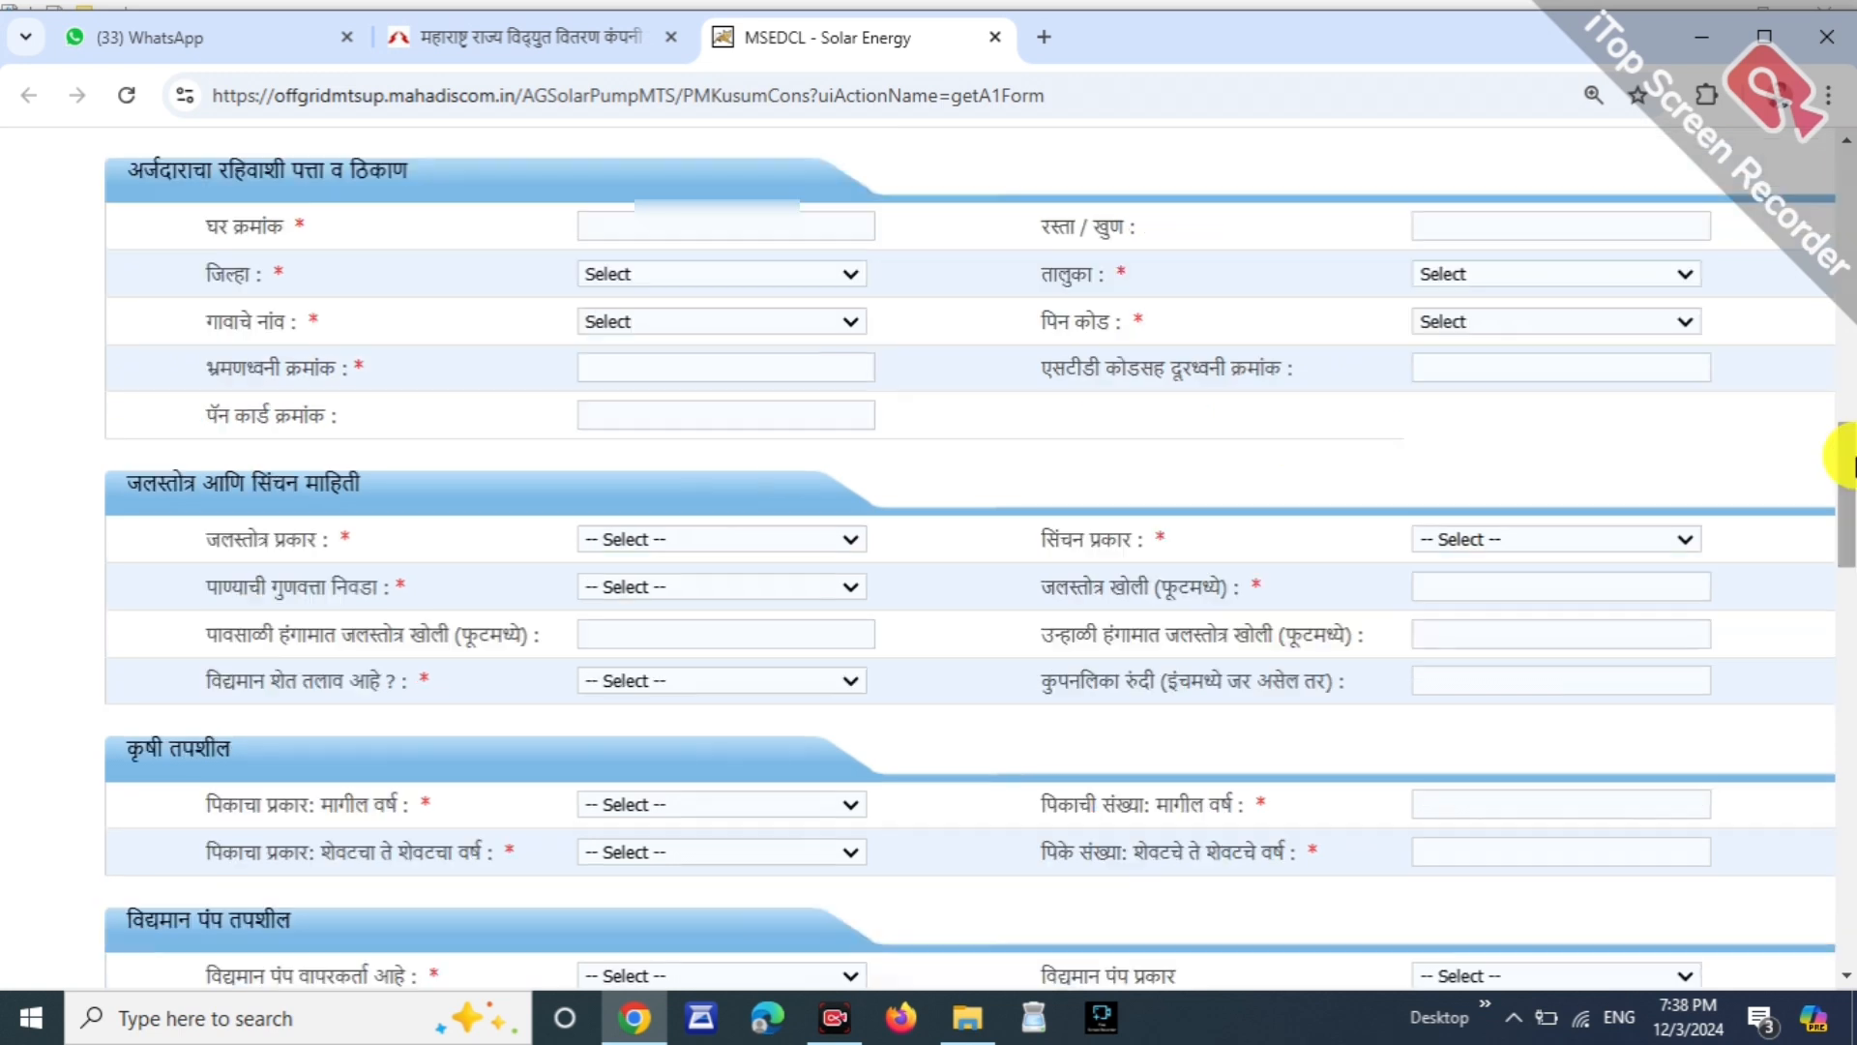
Step: Set the district to Buldhana in the applicant's residential address section and review the section's other fields
{"action": "left_click_drag", "start_coordinate": [189, 232], "coordinate": [290, 232]}
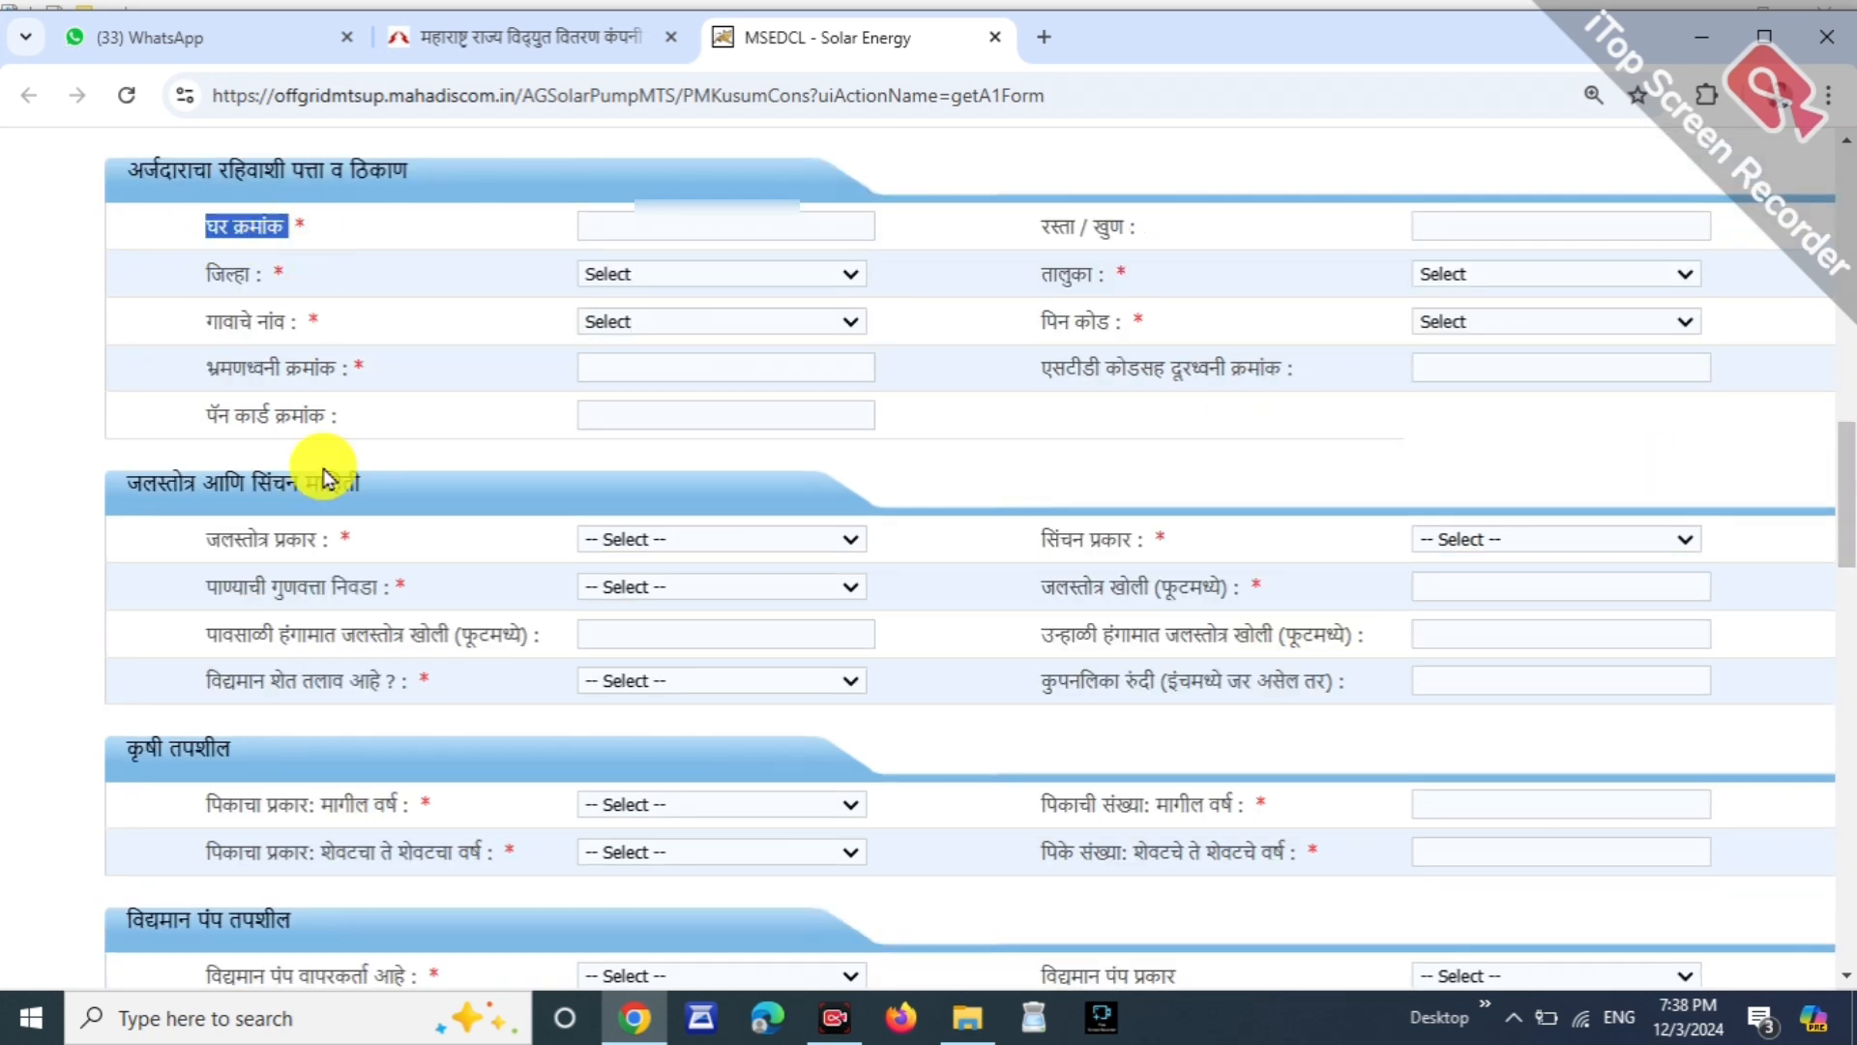
{"action": "left_click_drag", "start_coordinate": [1142, 229], "coordinate": [1110, 228]}
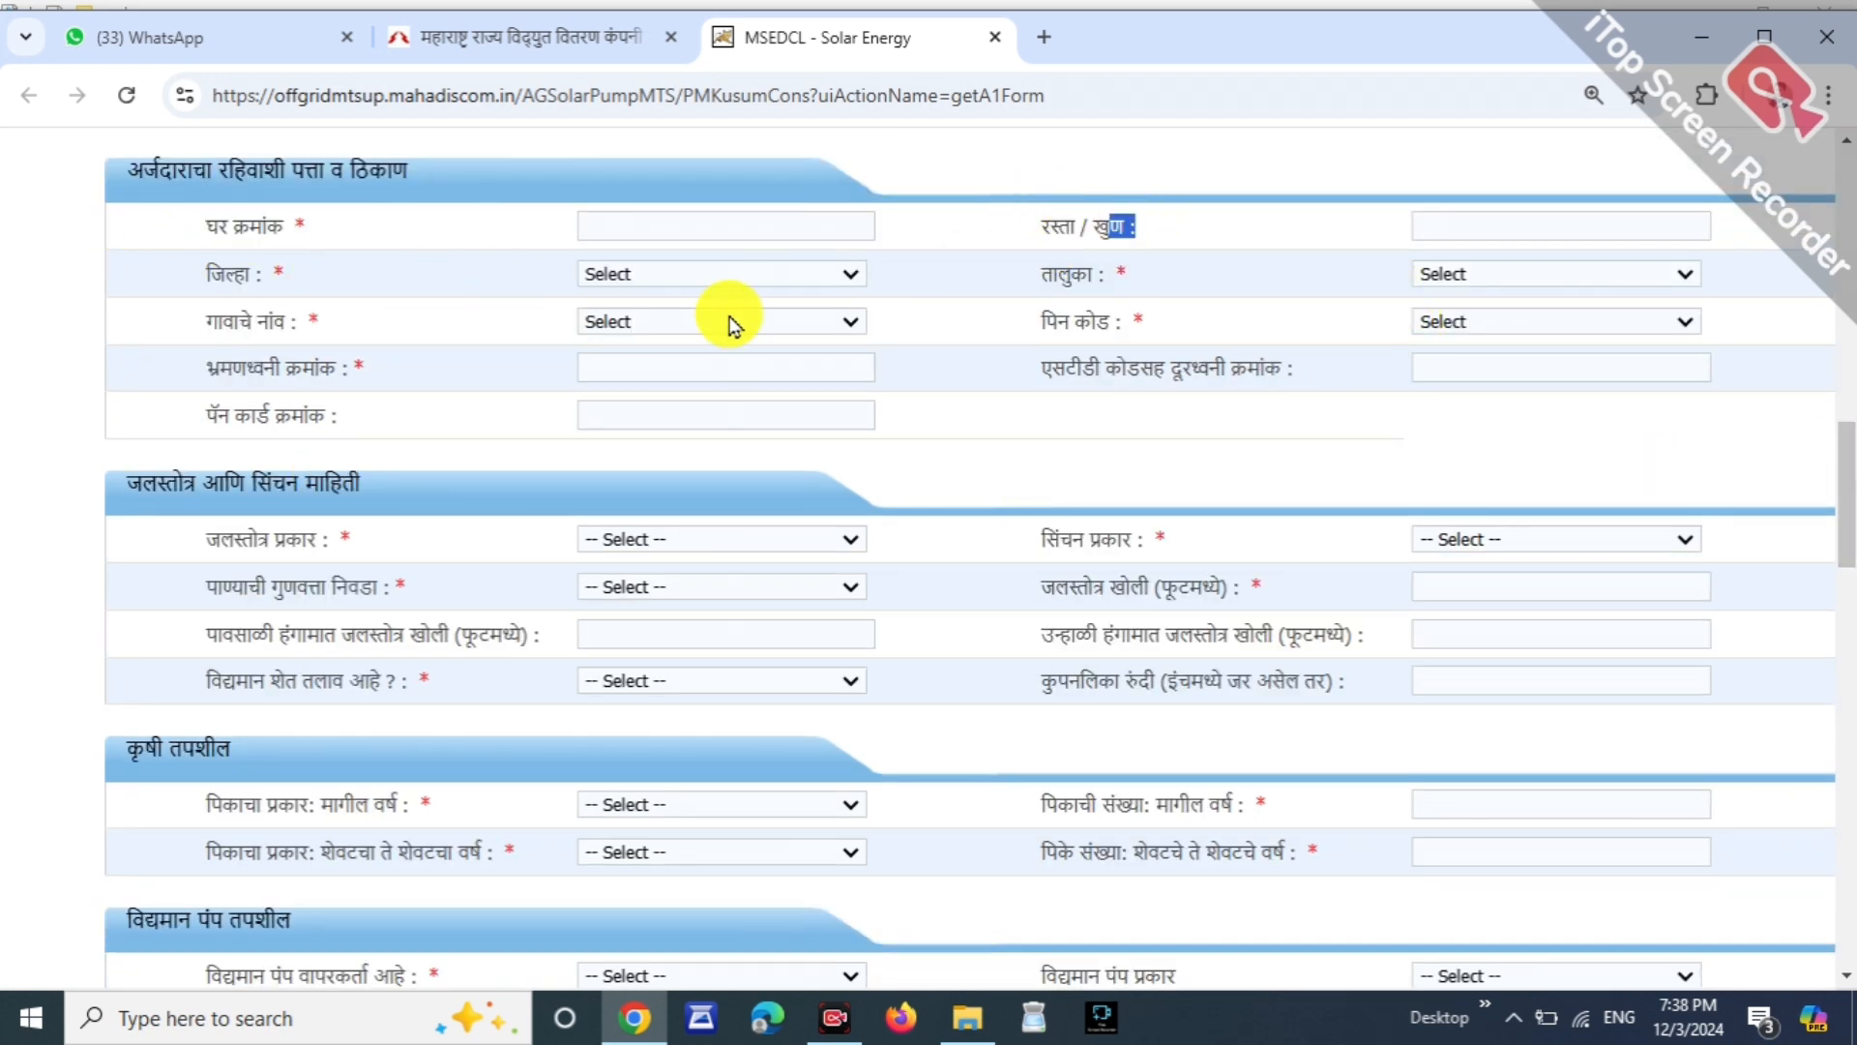
{"action": "left_click", "coordinate": [722, 288]}
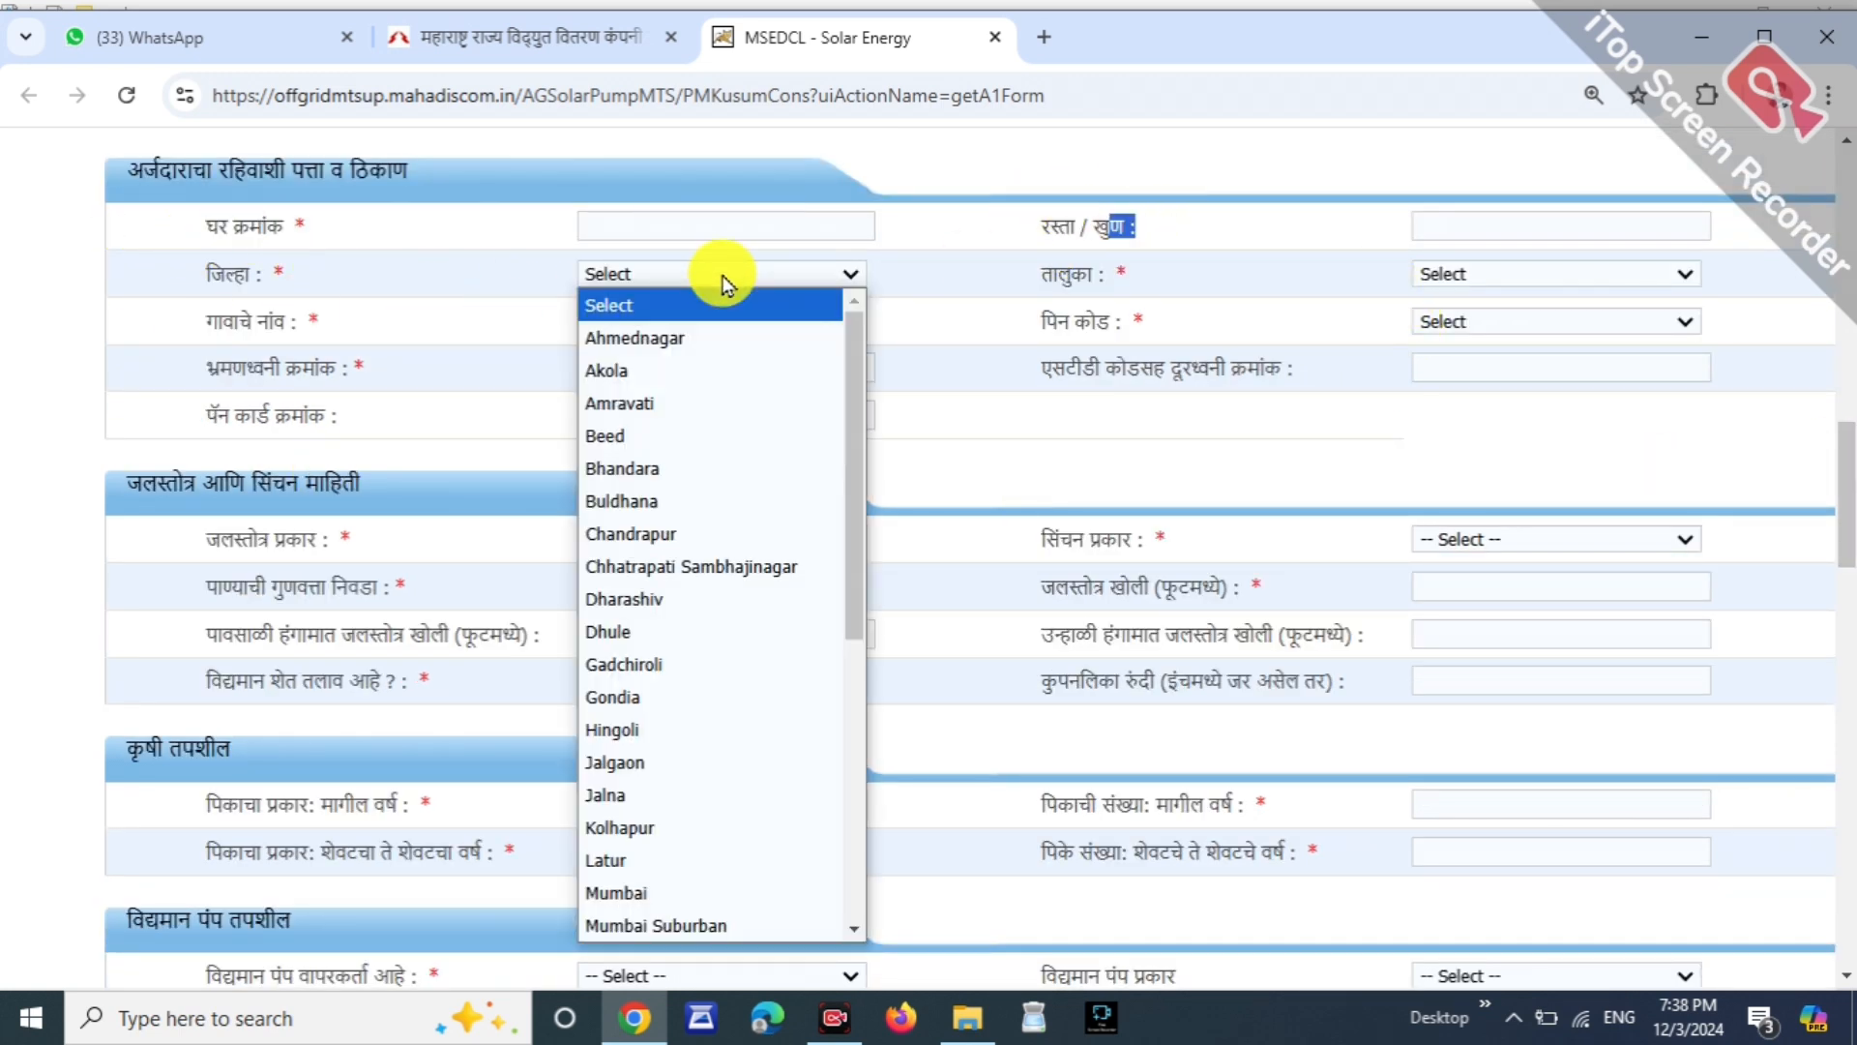
{"action": "left_click", "coordinate": [706, 499]}
{"action": "left_click_drag", "start_coordinate": [1058, 284], "coordinate": [1040, 280]}
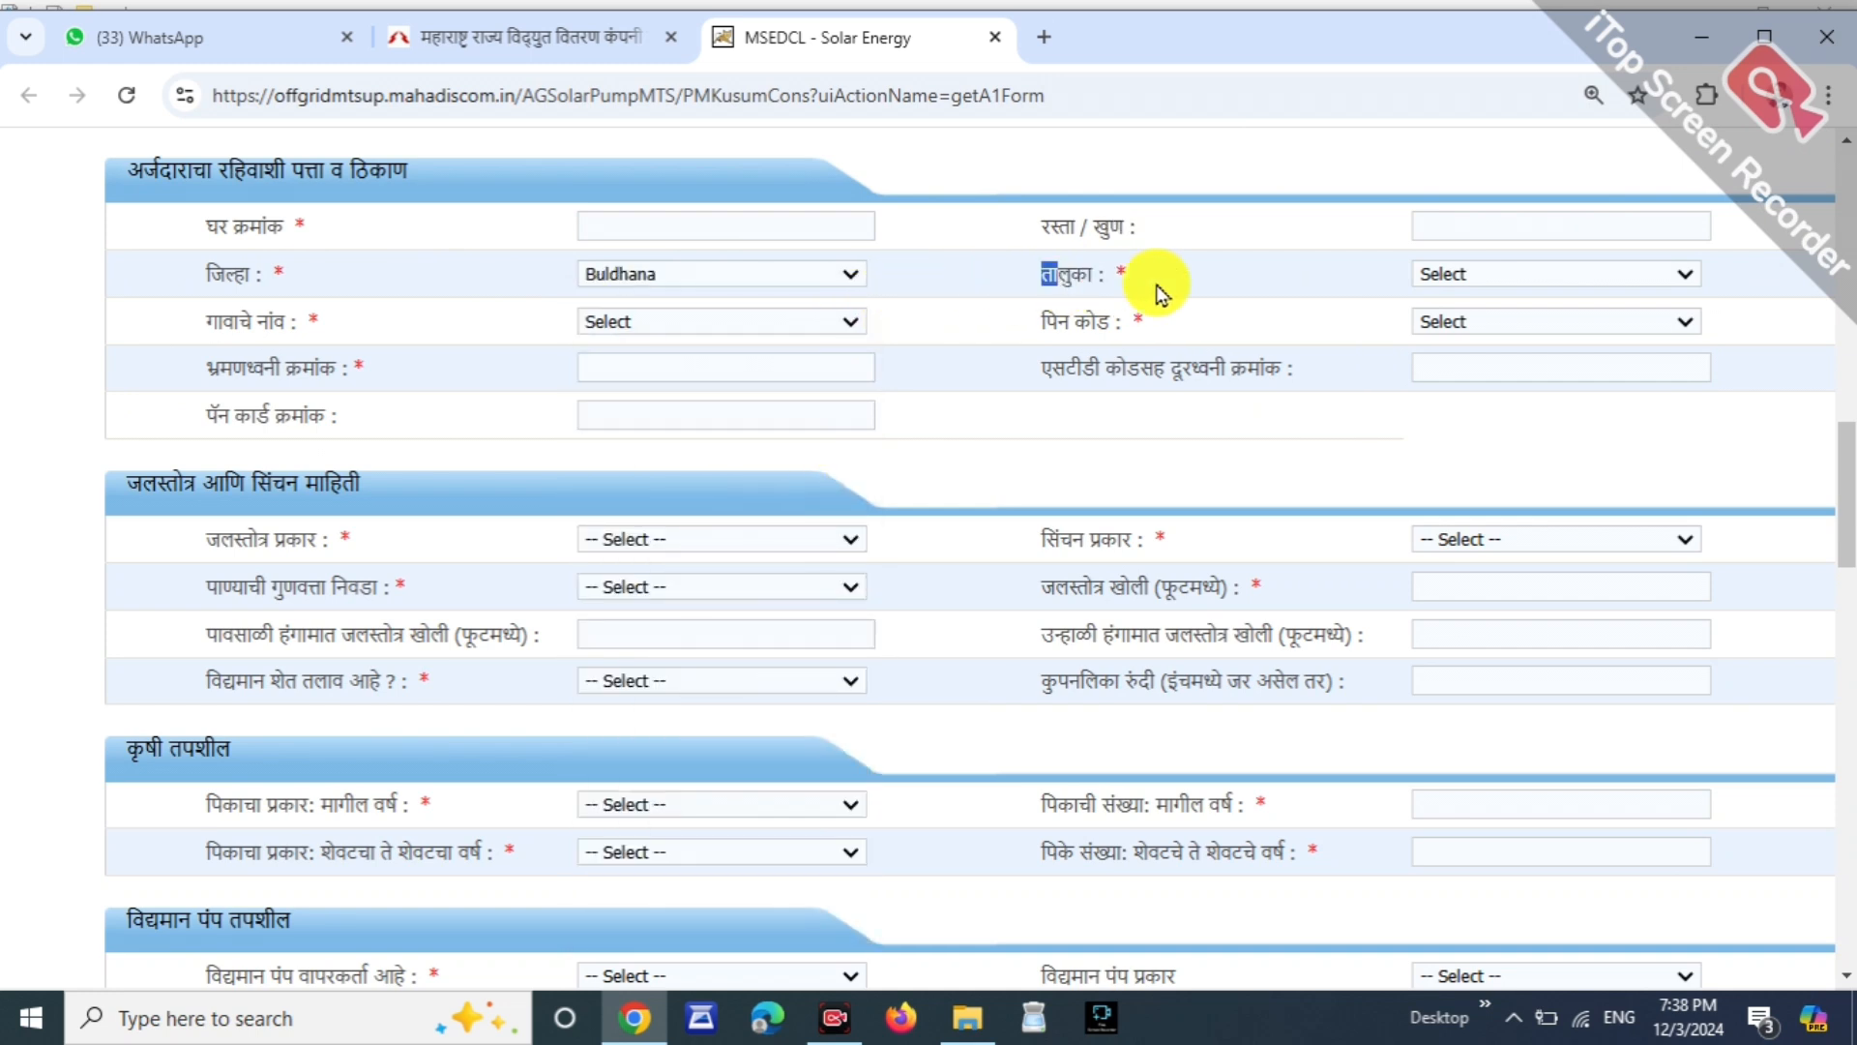
{"action": "left_click_drag", "start_coordinate": [209, 324], "coordinate": [295, 322]}
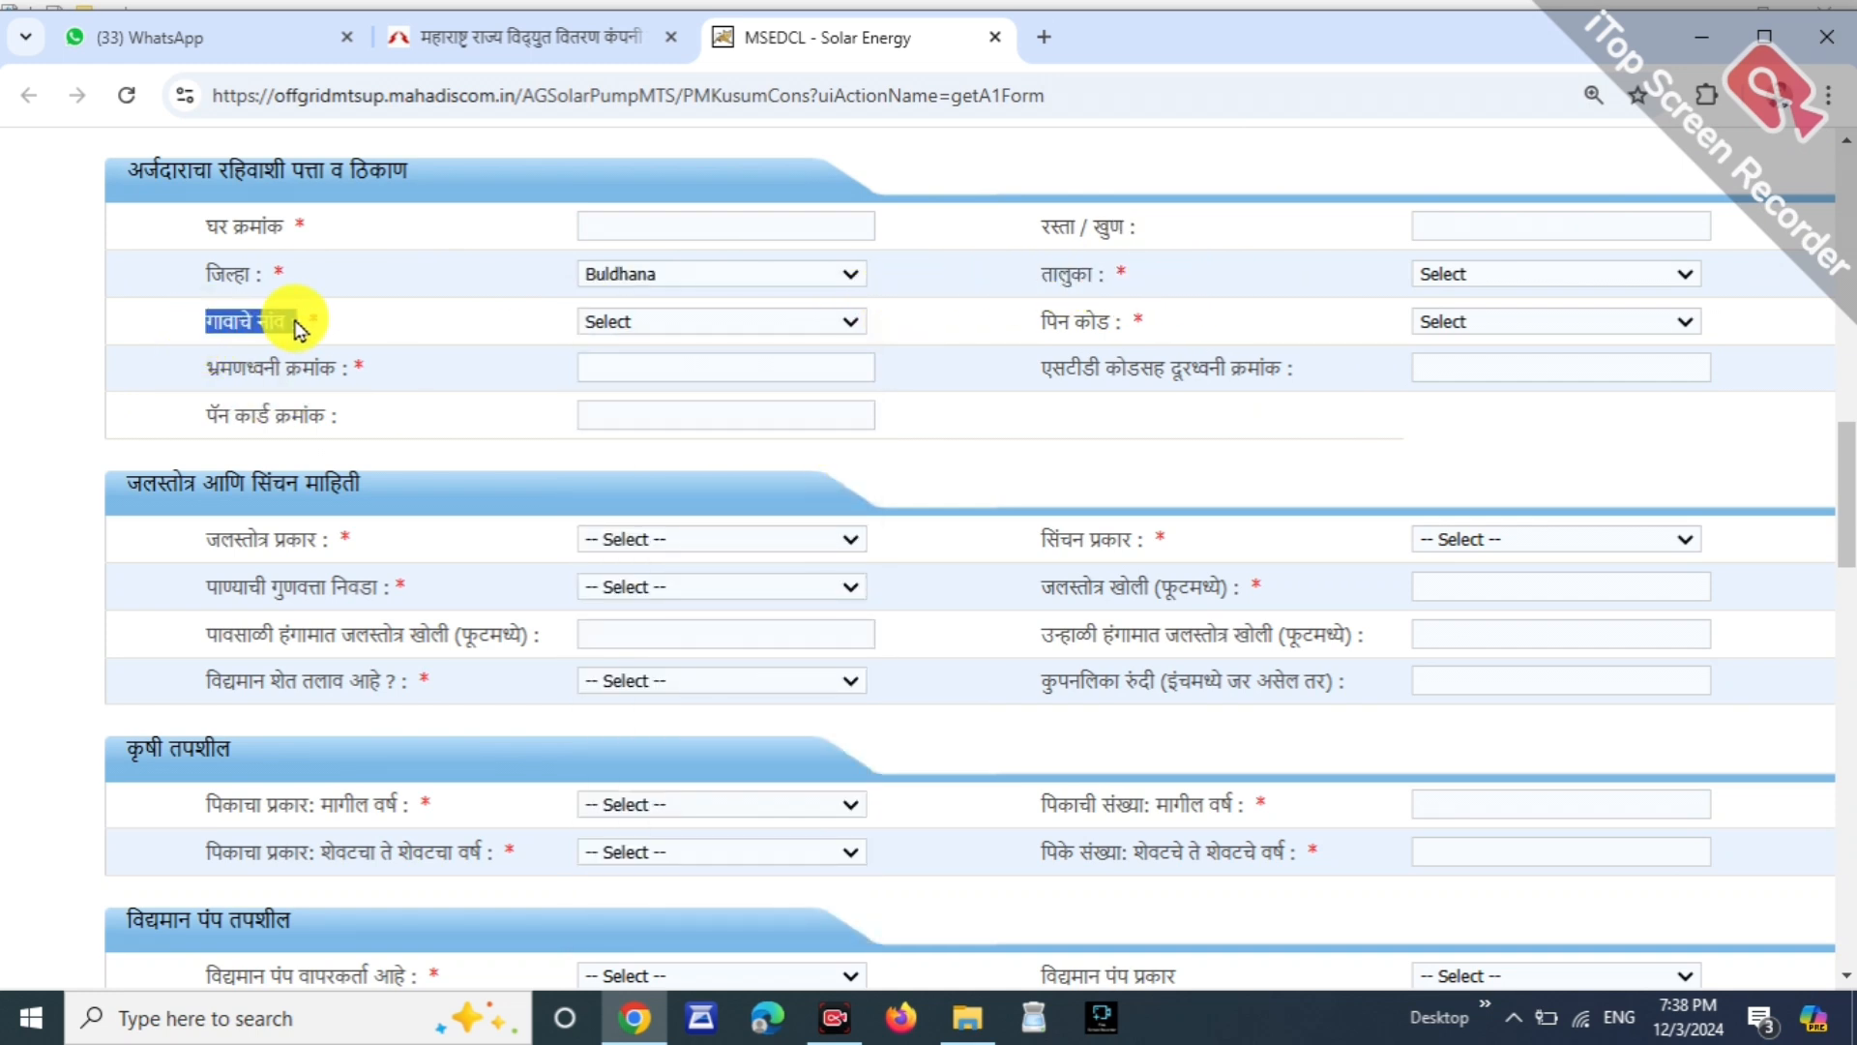
{"action": "left_click_drag", "start_coordinate": [1032, 326], "coordinate": [1137, 326]}
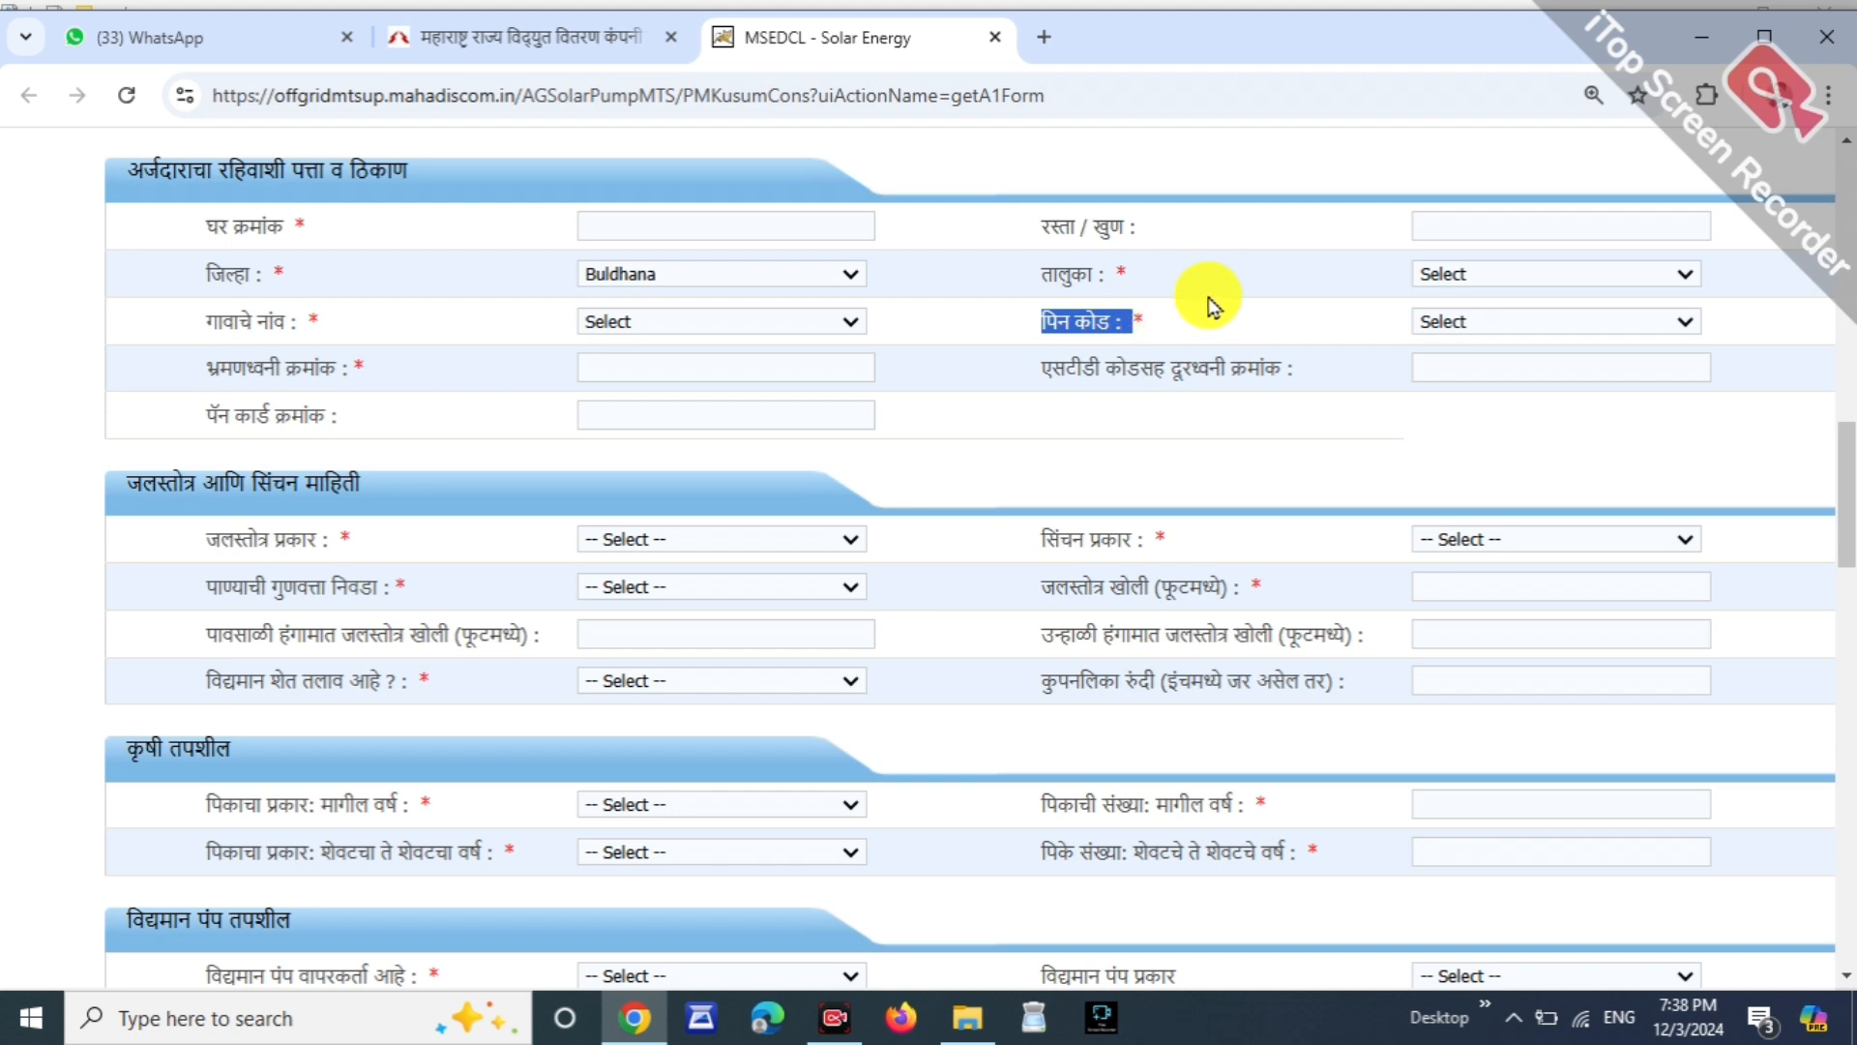
{"action": "left_click_drag", "start_coordinate": [233, 367], "coordinate": [354, 368]}
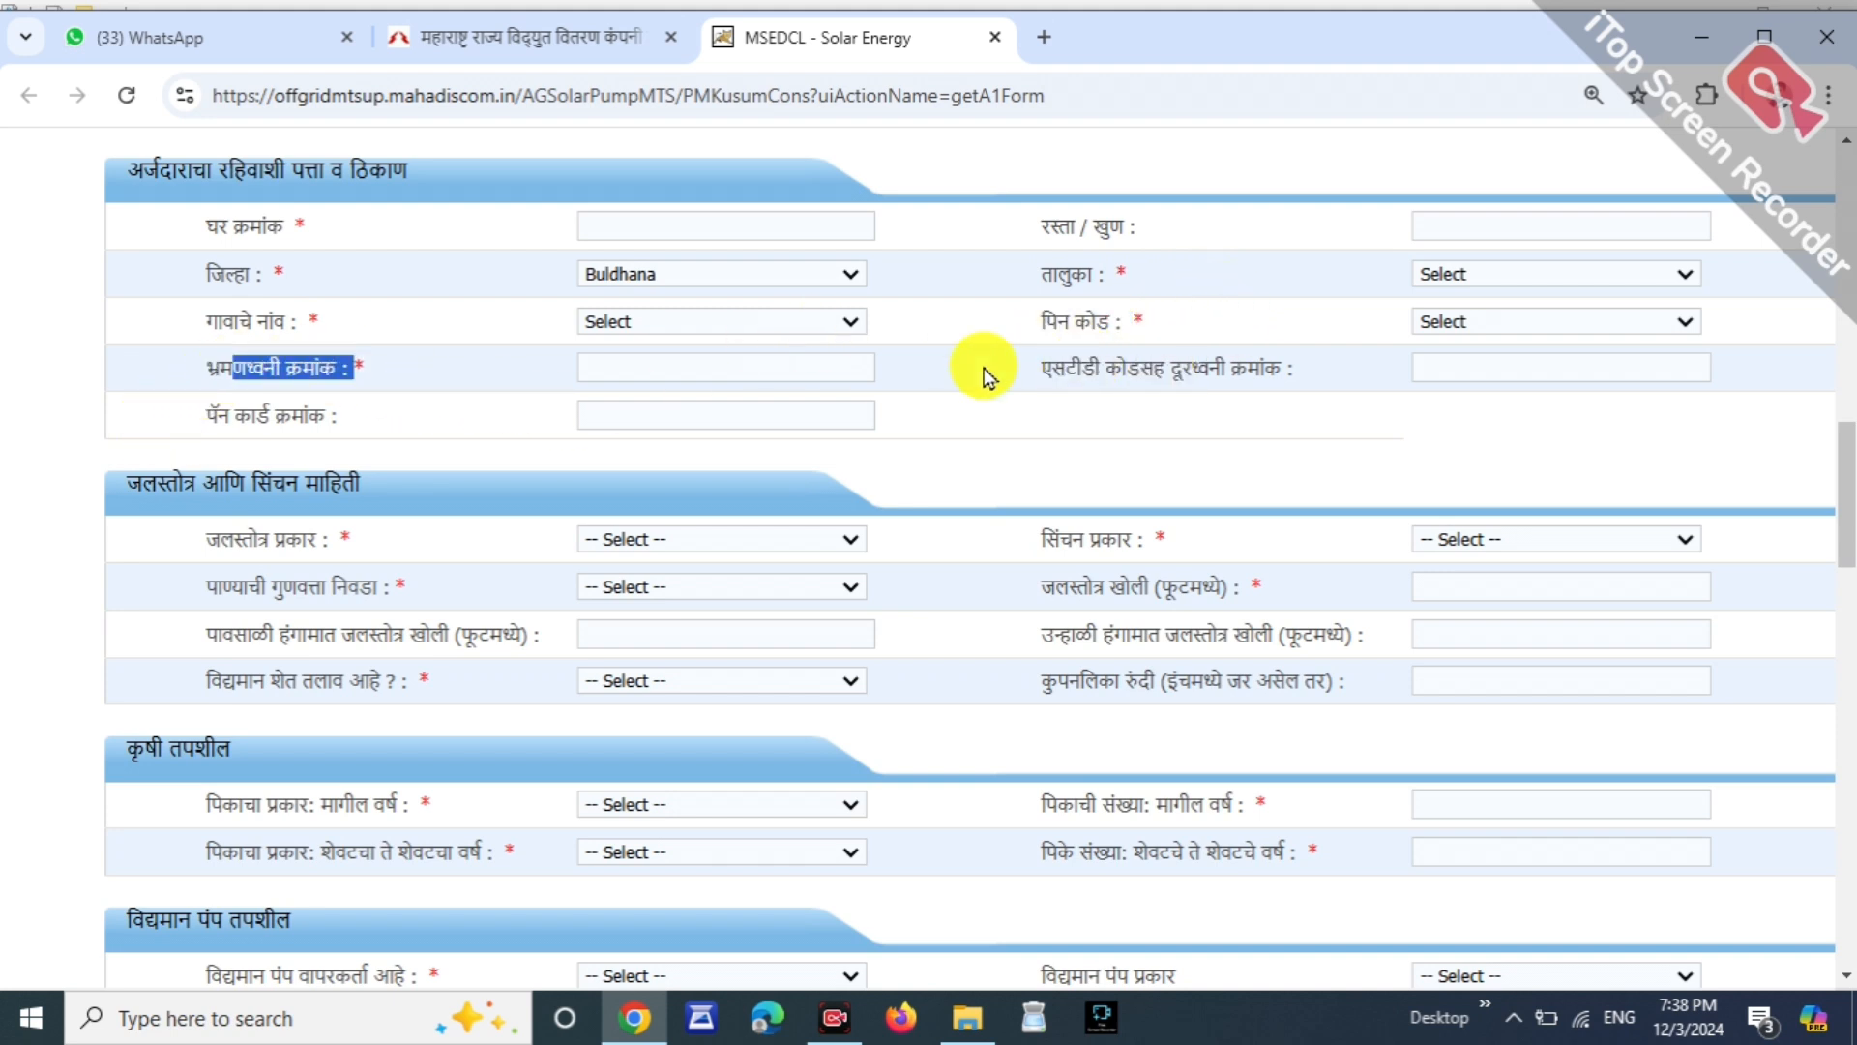
{"action": "left_click", "coordinate": [1139, 402]}
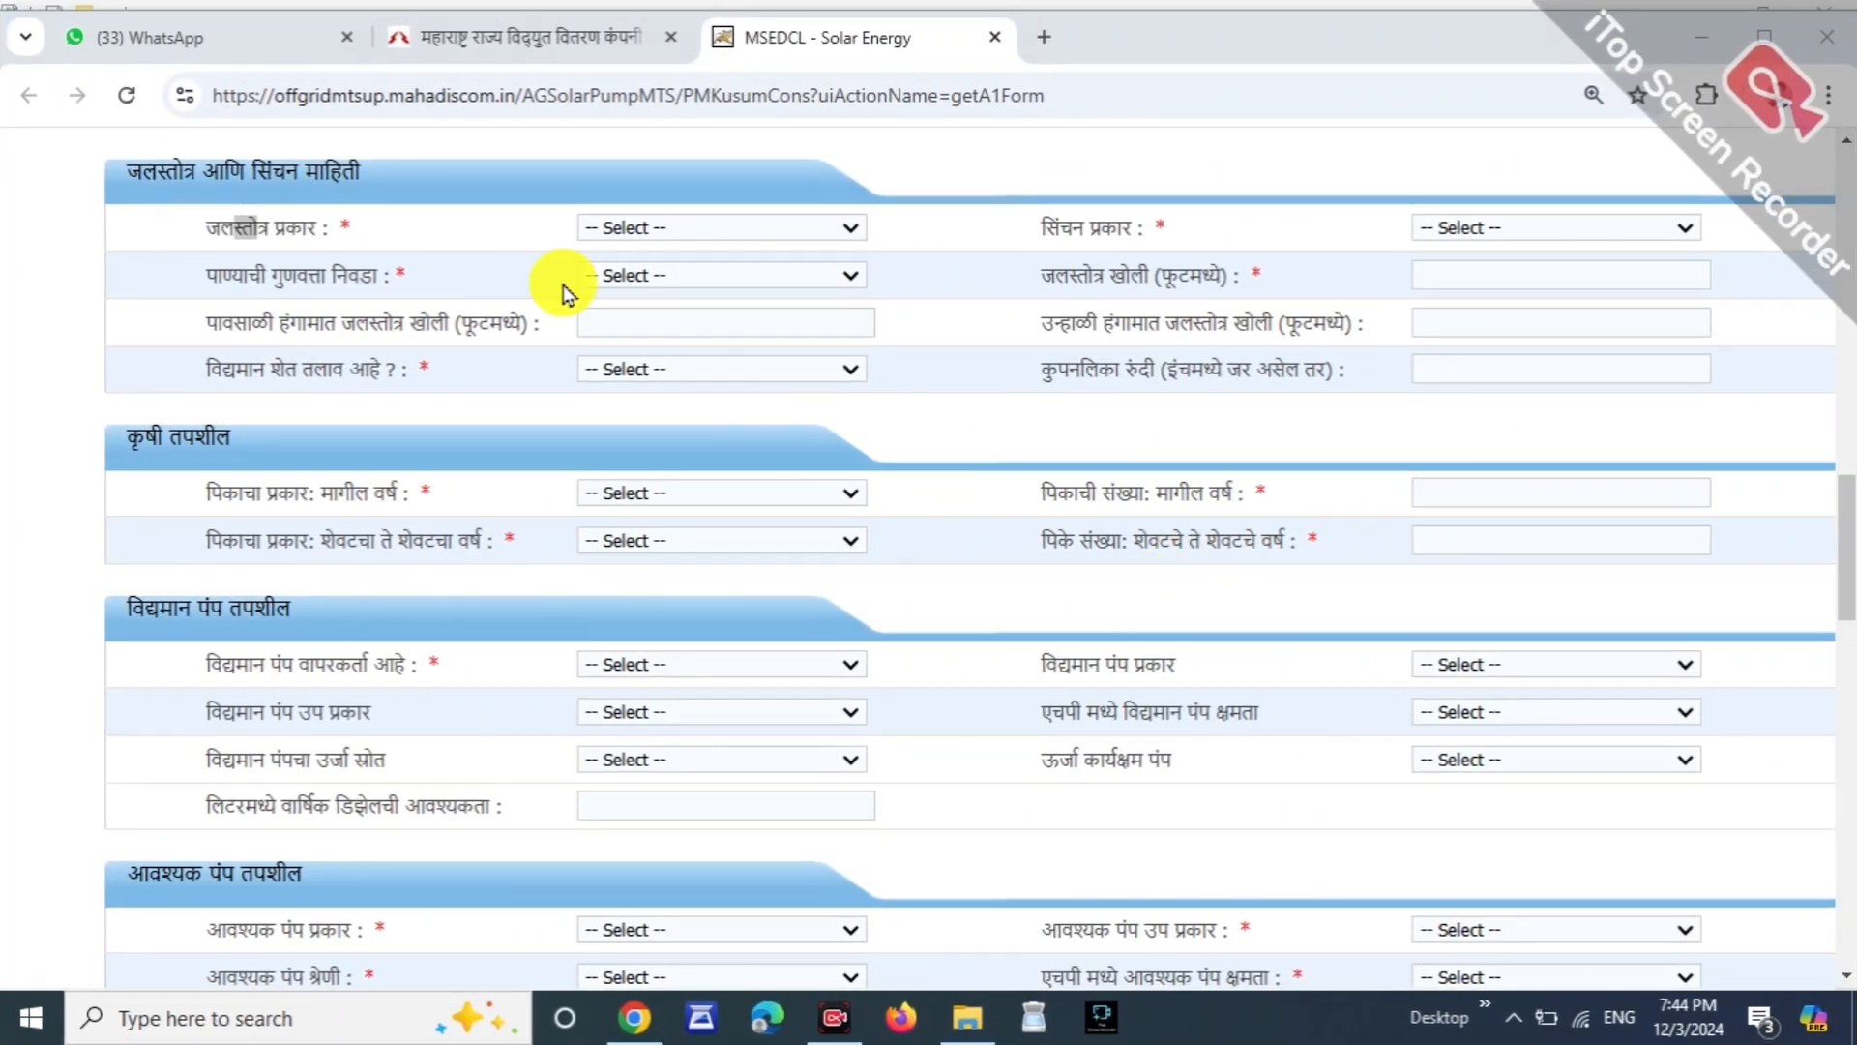
Step: Set the water source type to Well and the irrigation type to Pipe
{"action": "left_click", "coordinate": [624, 231]}
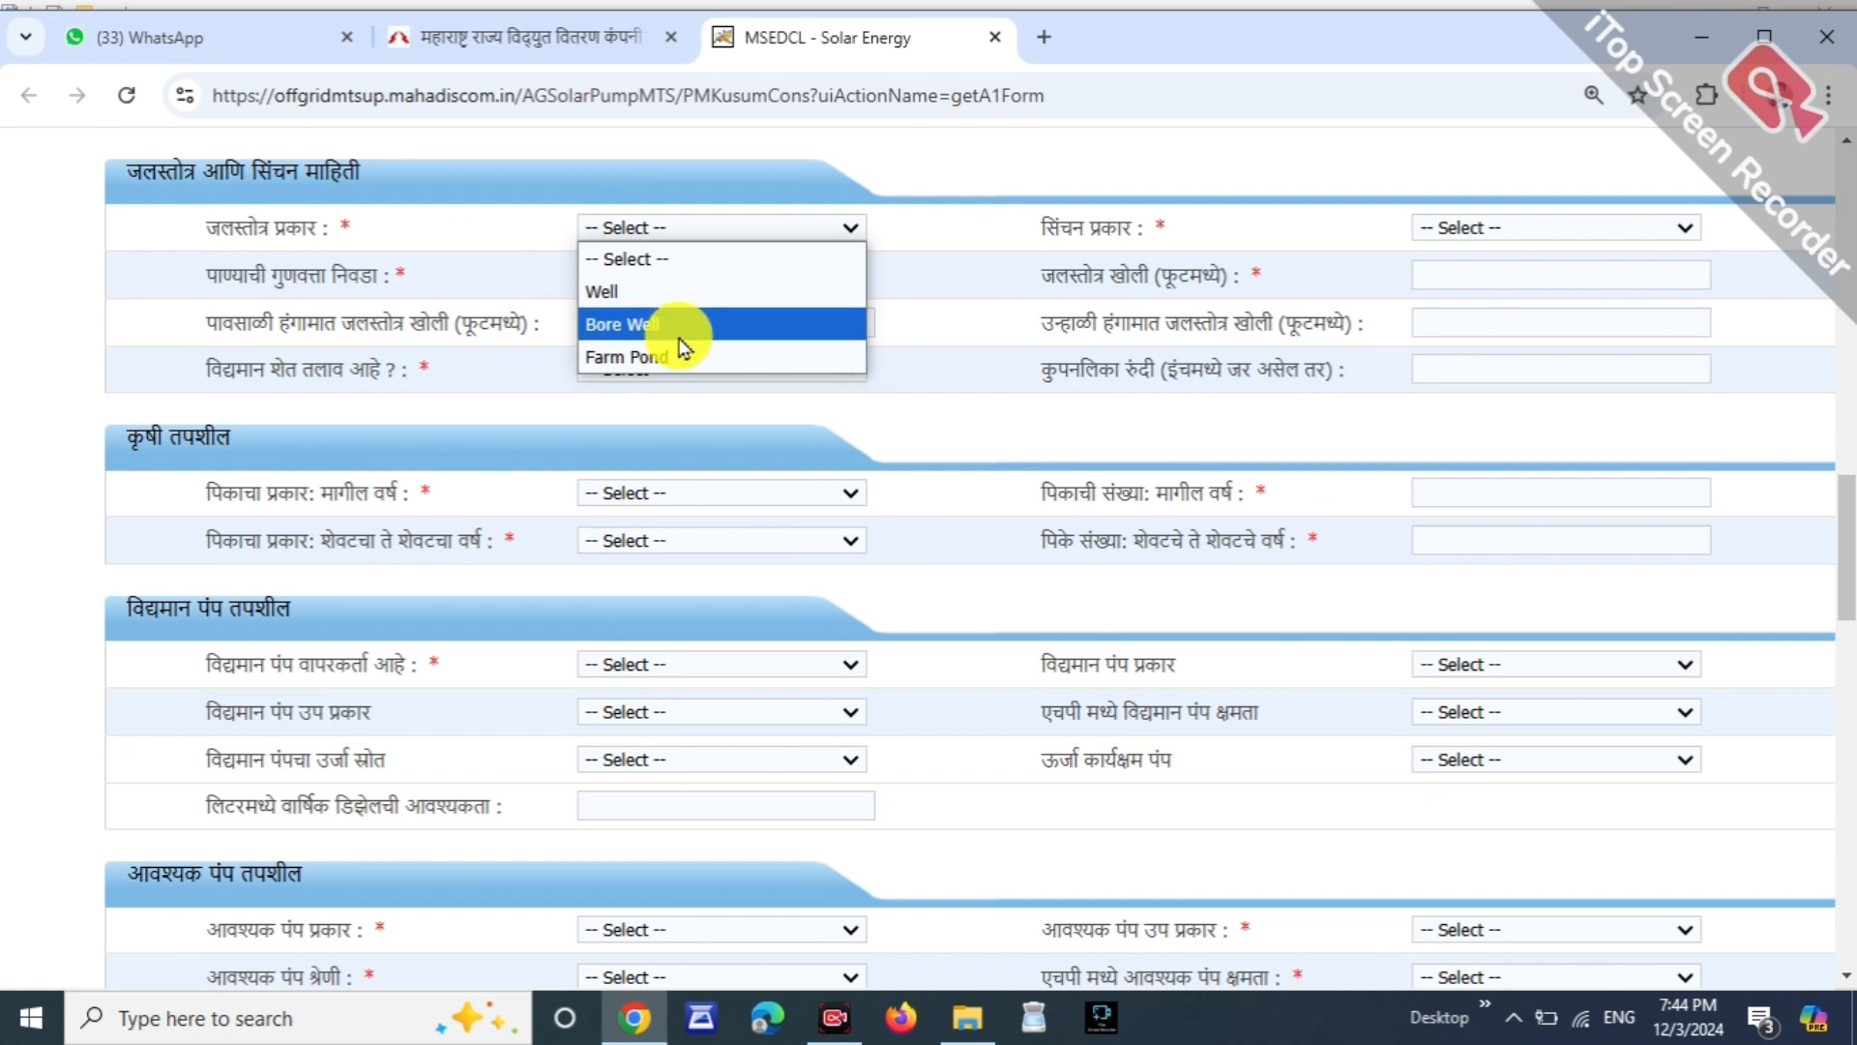
{"action": "left_click", "coordinate": [694, 294]}
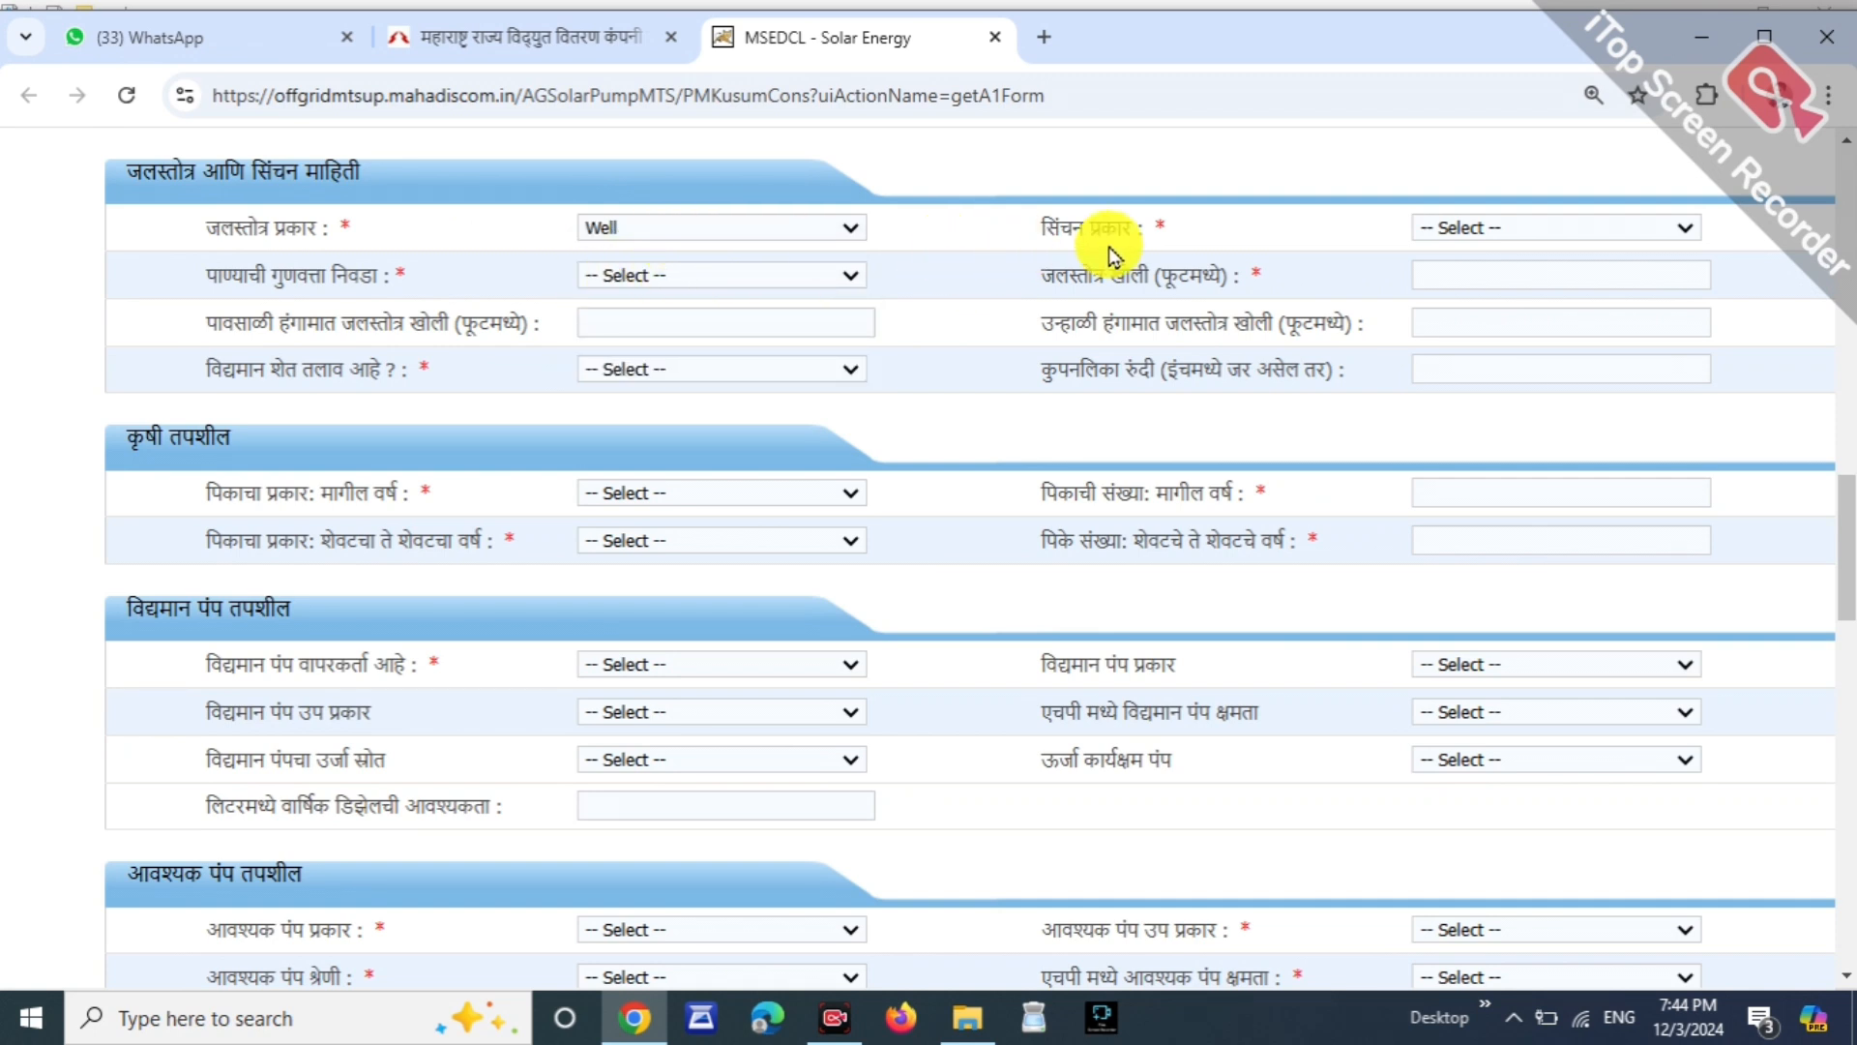
{"action": "left_click", "coordinate": [1515, 233]}
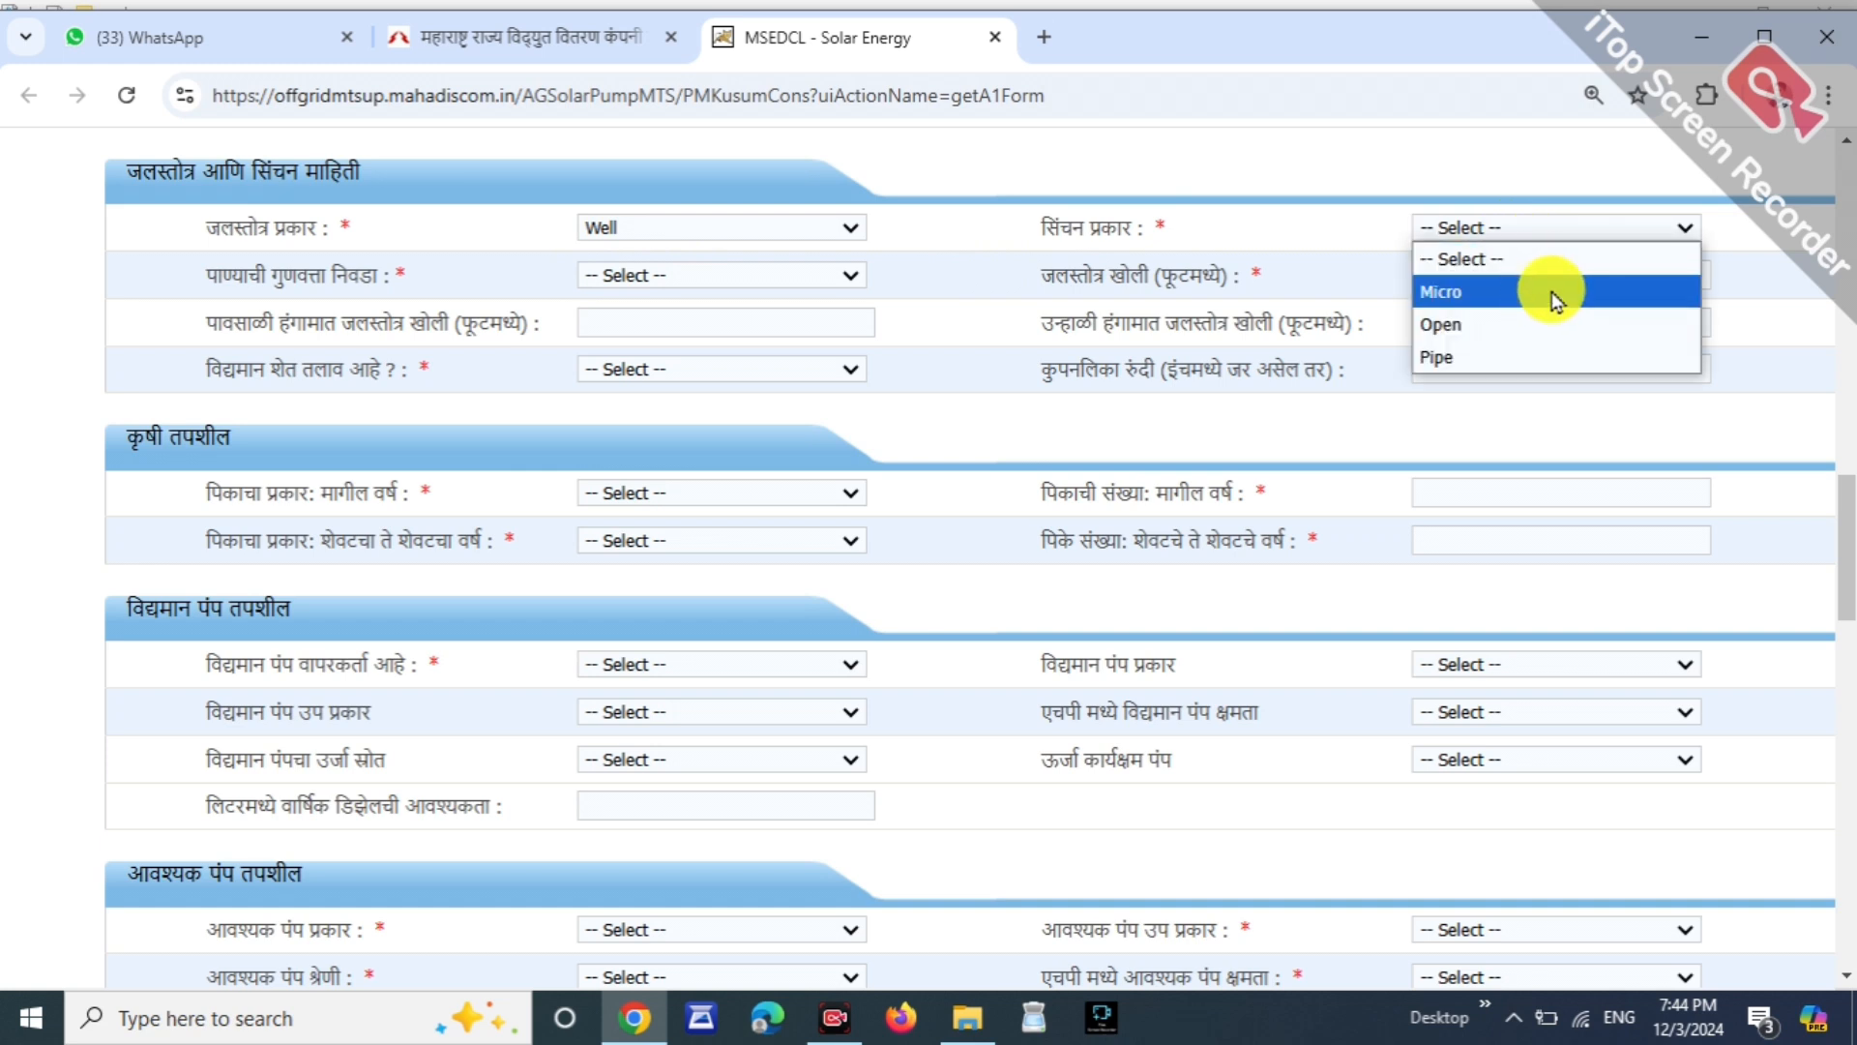
{"action": "left_click", "coordinate": [1499, 357]}
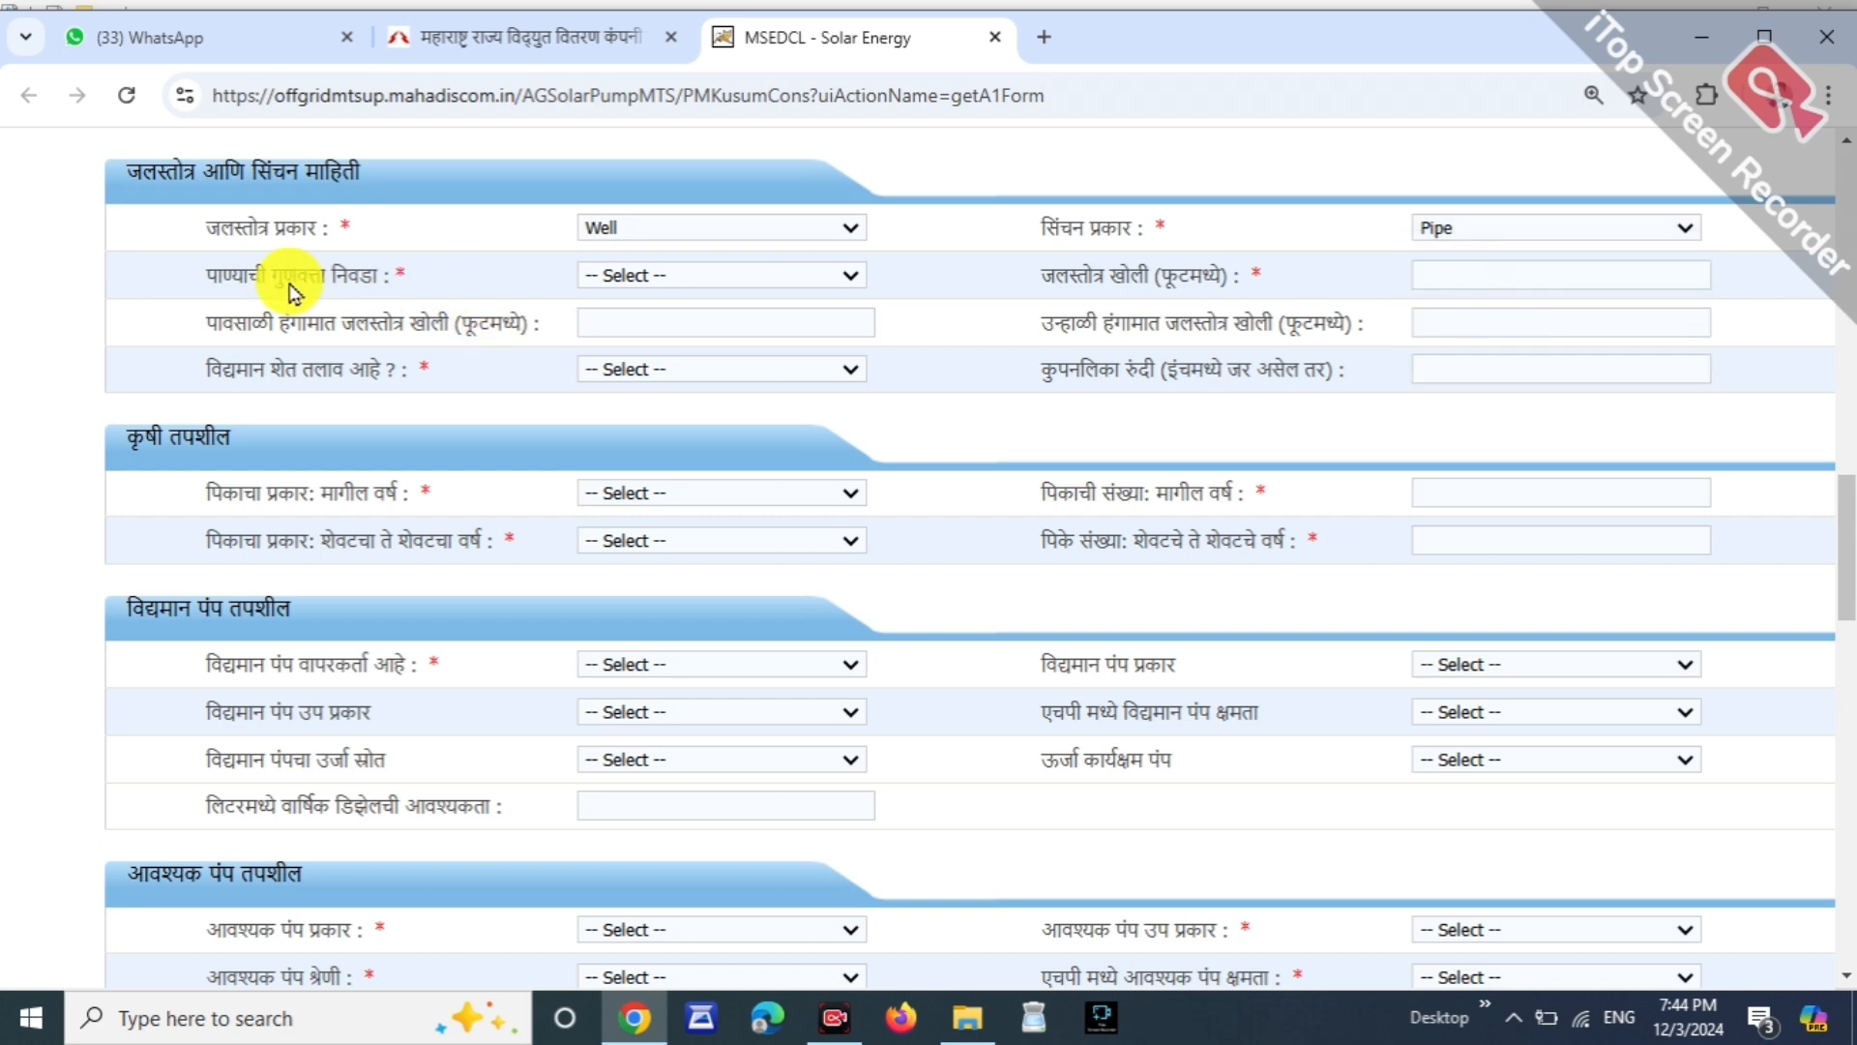
Step: Set the water quality to Soft and the water source depth to 65 feet
{"action": "left_click_drag", "start_coordinate": [243, 281], "coordinate": [338, 288]}
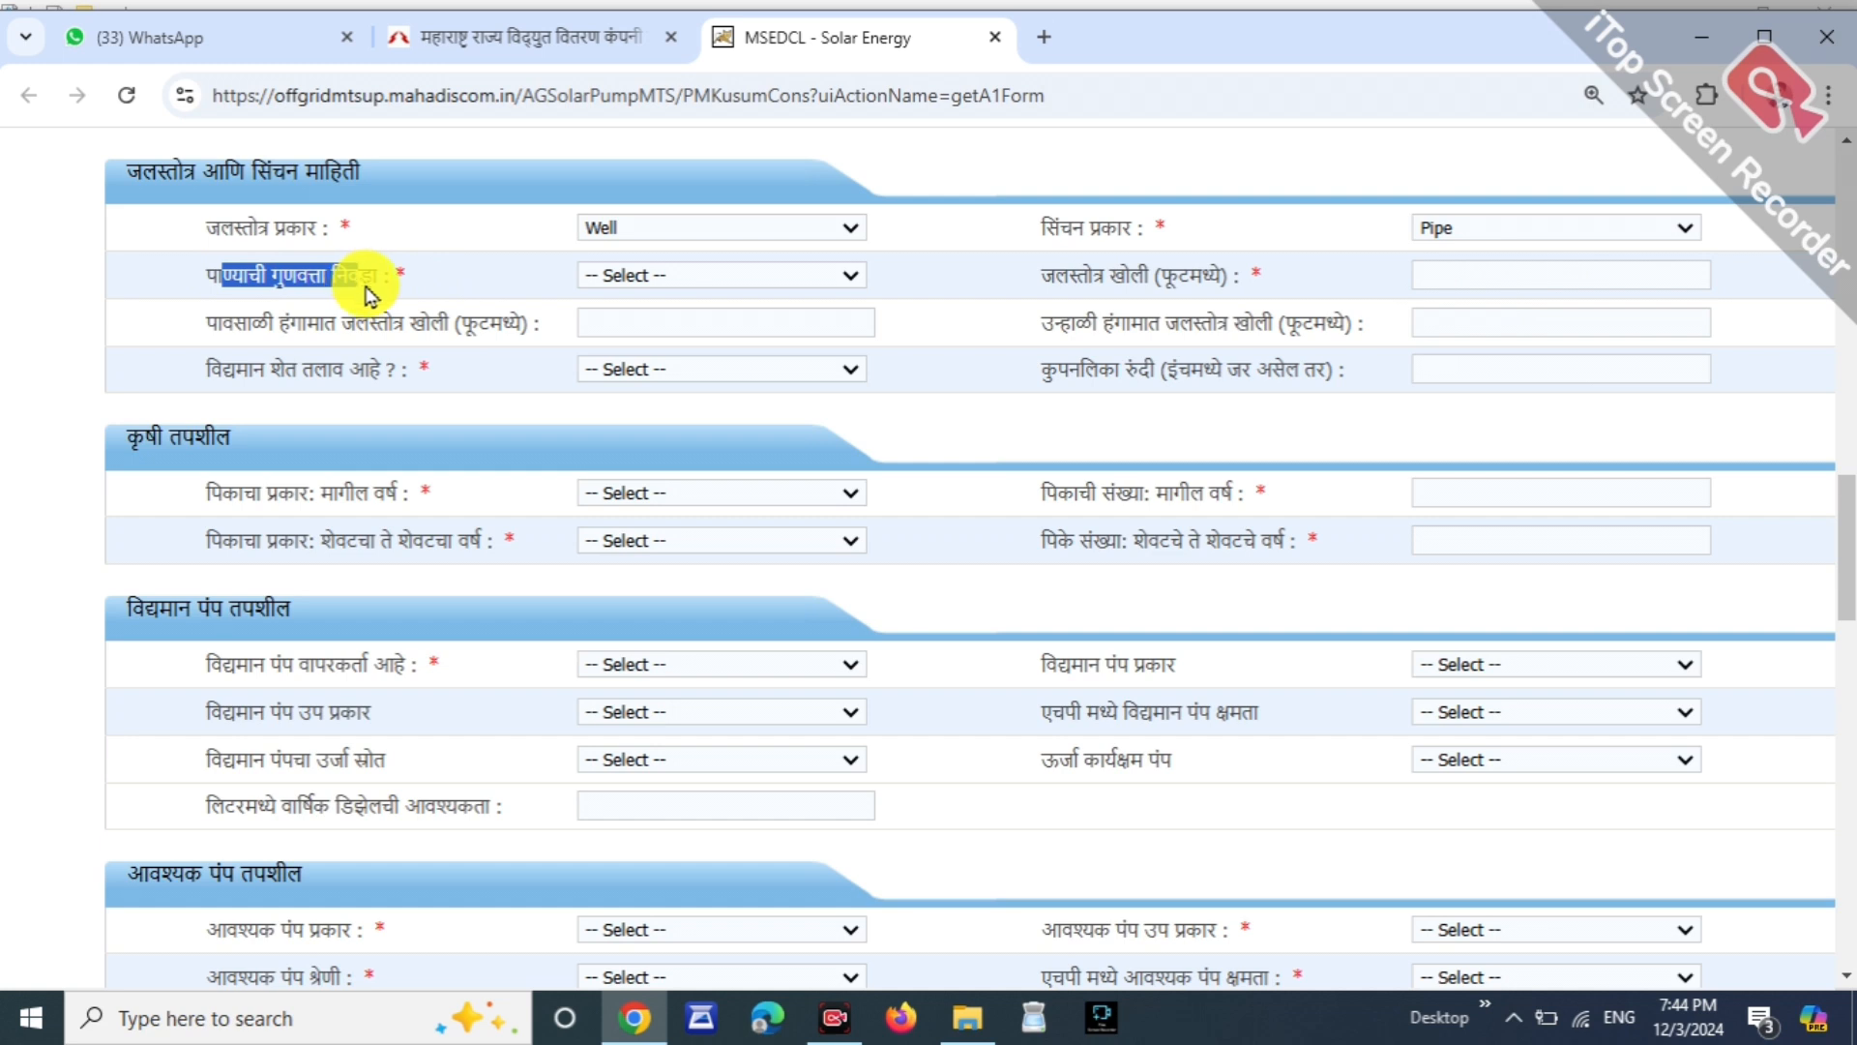
{"action": "left_click", "coordinate": [603, 276]}
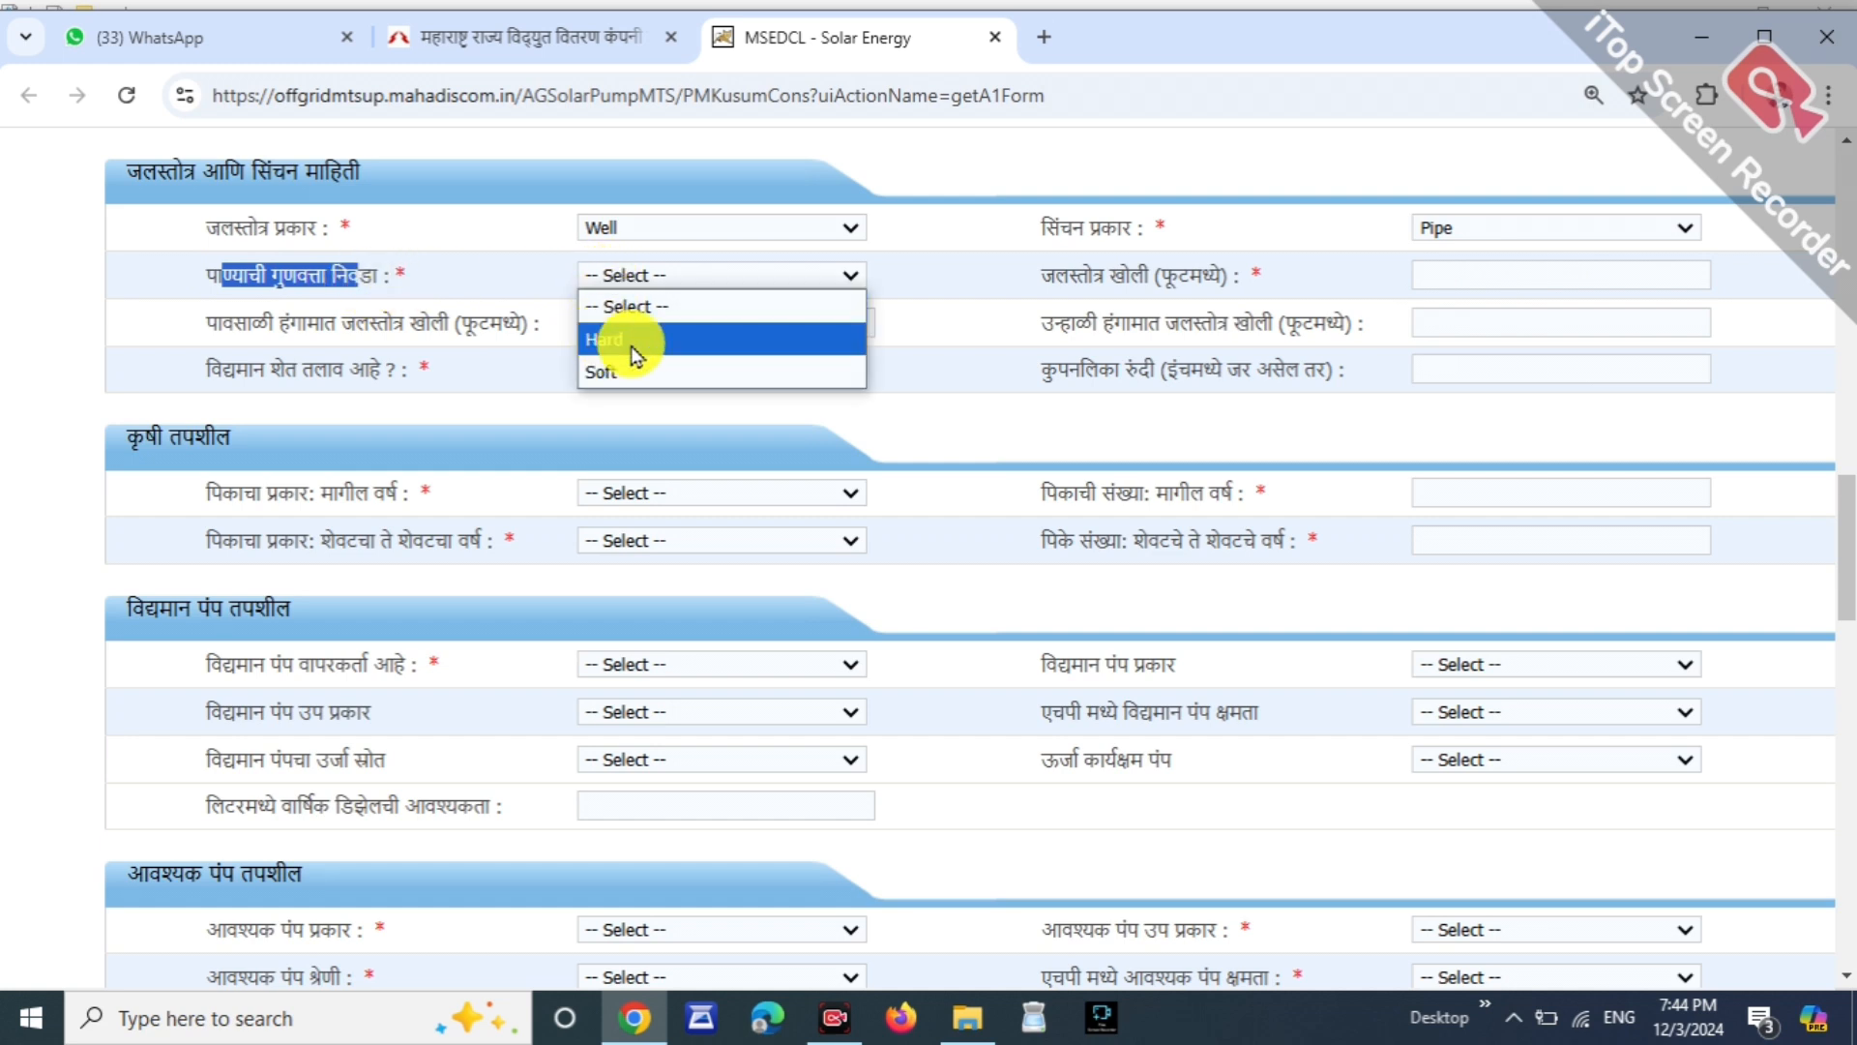
{"action": "left_click", "coordinate": [640, 370]}
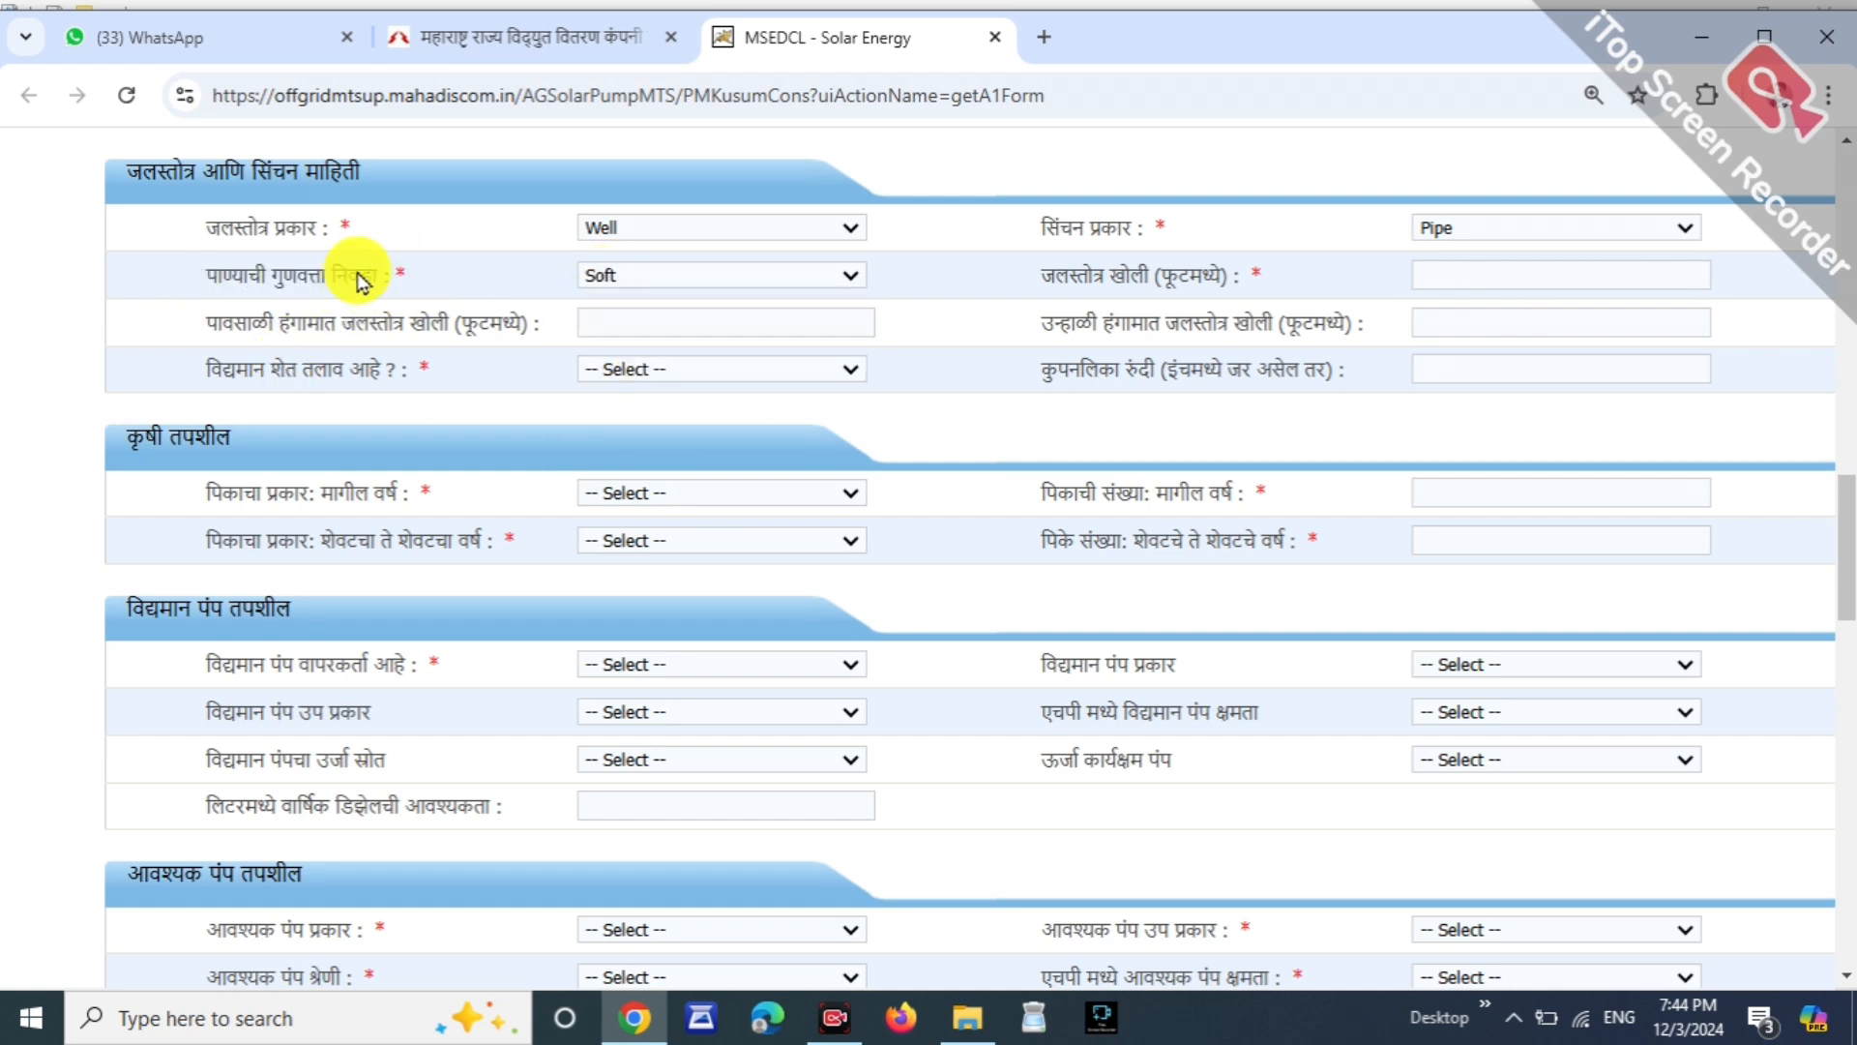
{"action": "left_click_drag", "start_coordinate": [1027, 285], "coordinate": [1238, 290]}
{"action": "left_click", "coordinate": [1431, 274]}
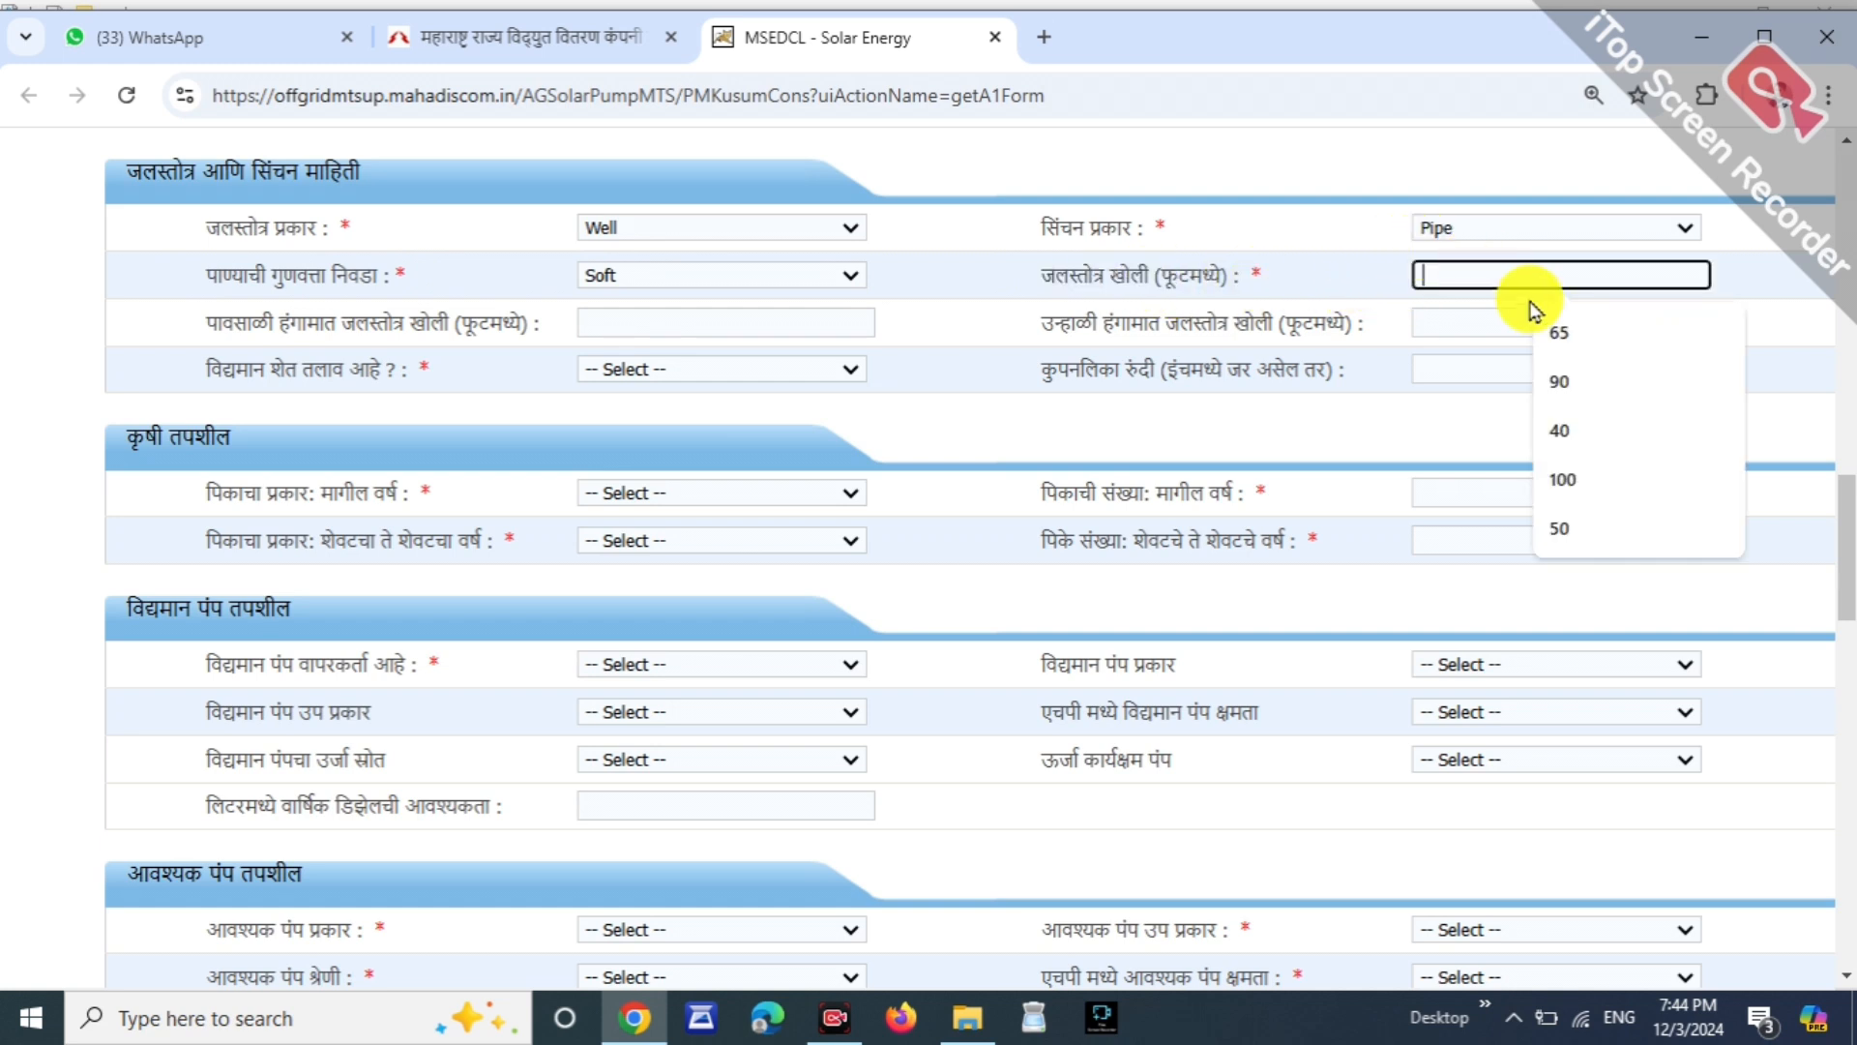
{"action": "left_click", "coordinate": [1567, 334]}
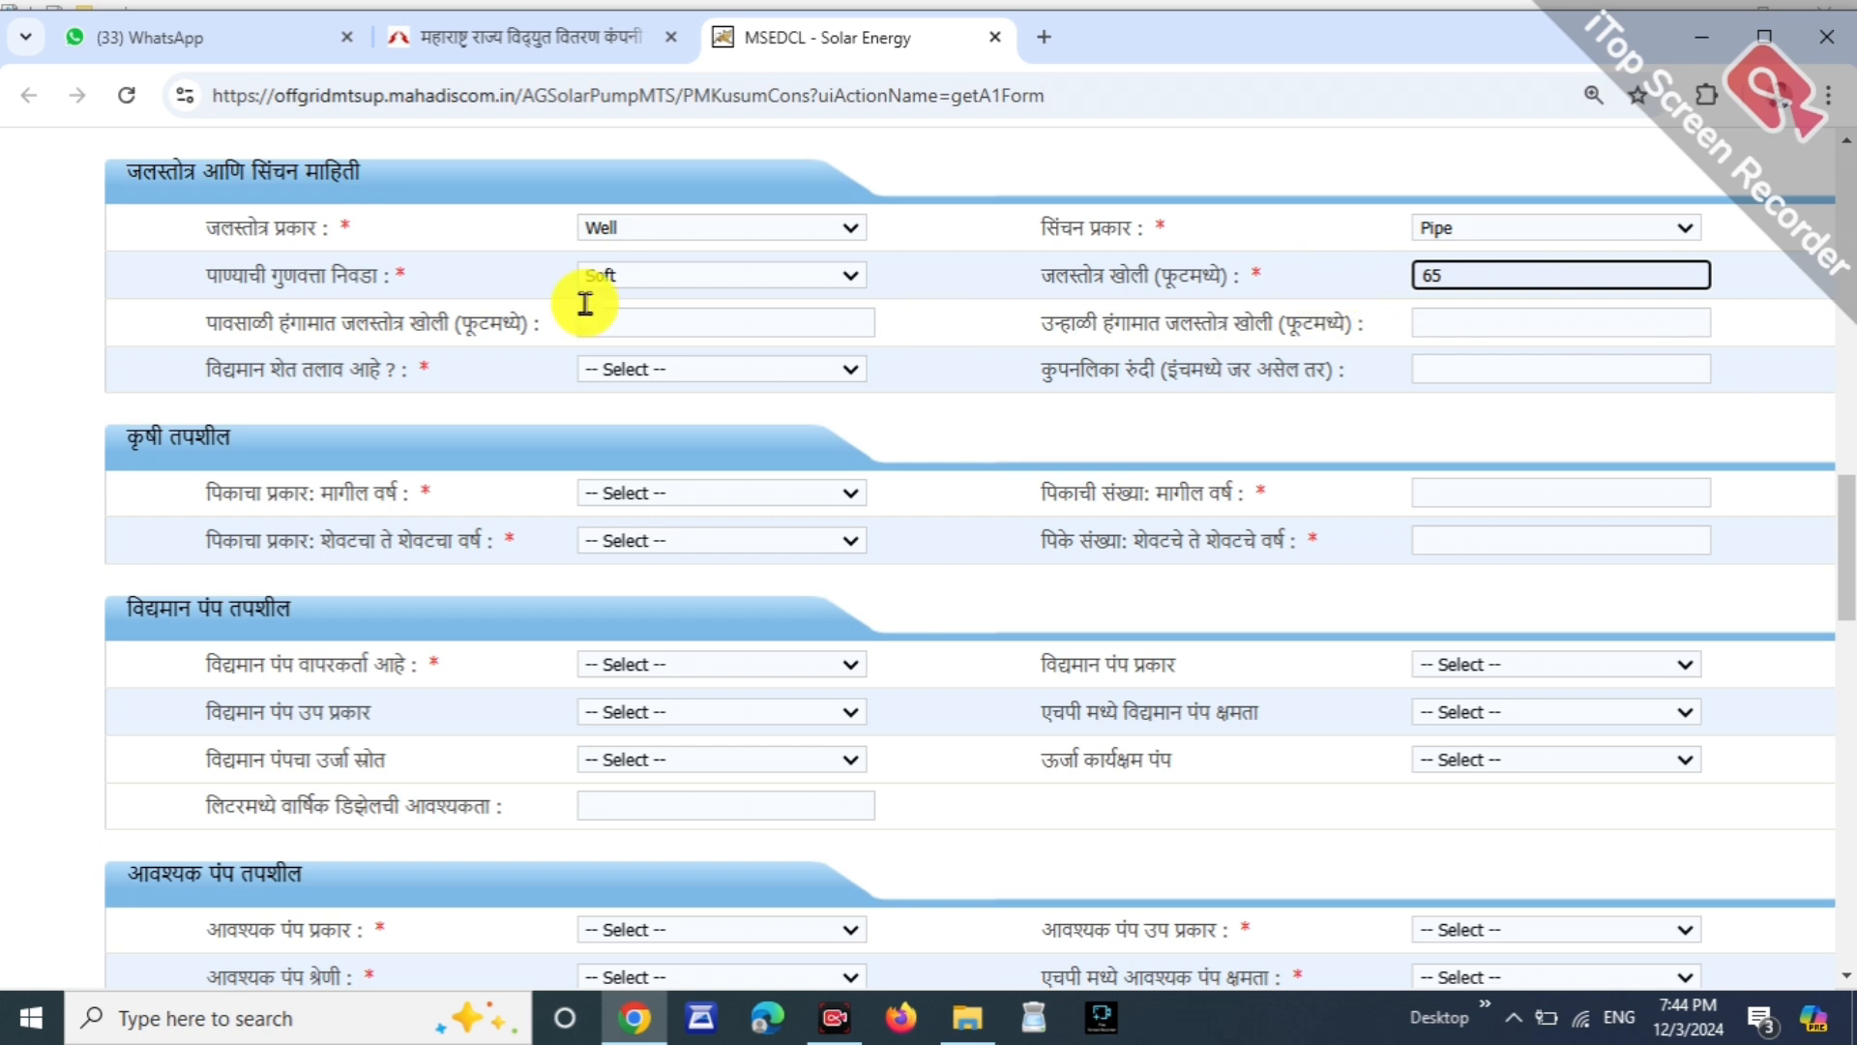
Step: Set the water source depth to 10 feet for the rainy season and 40 feet for the summer season
{"action": "left_click_drag", "start_coordinate": [219, 322], "coordinate": [519, 321]}
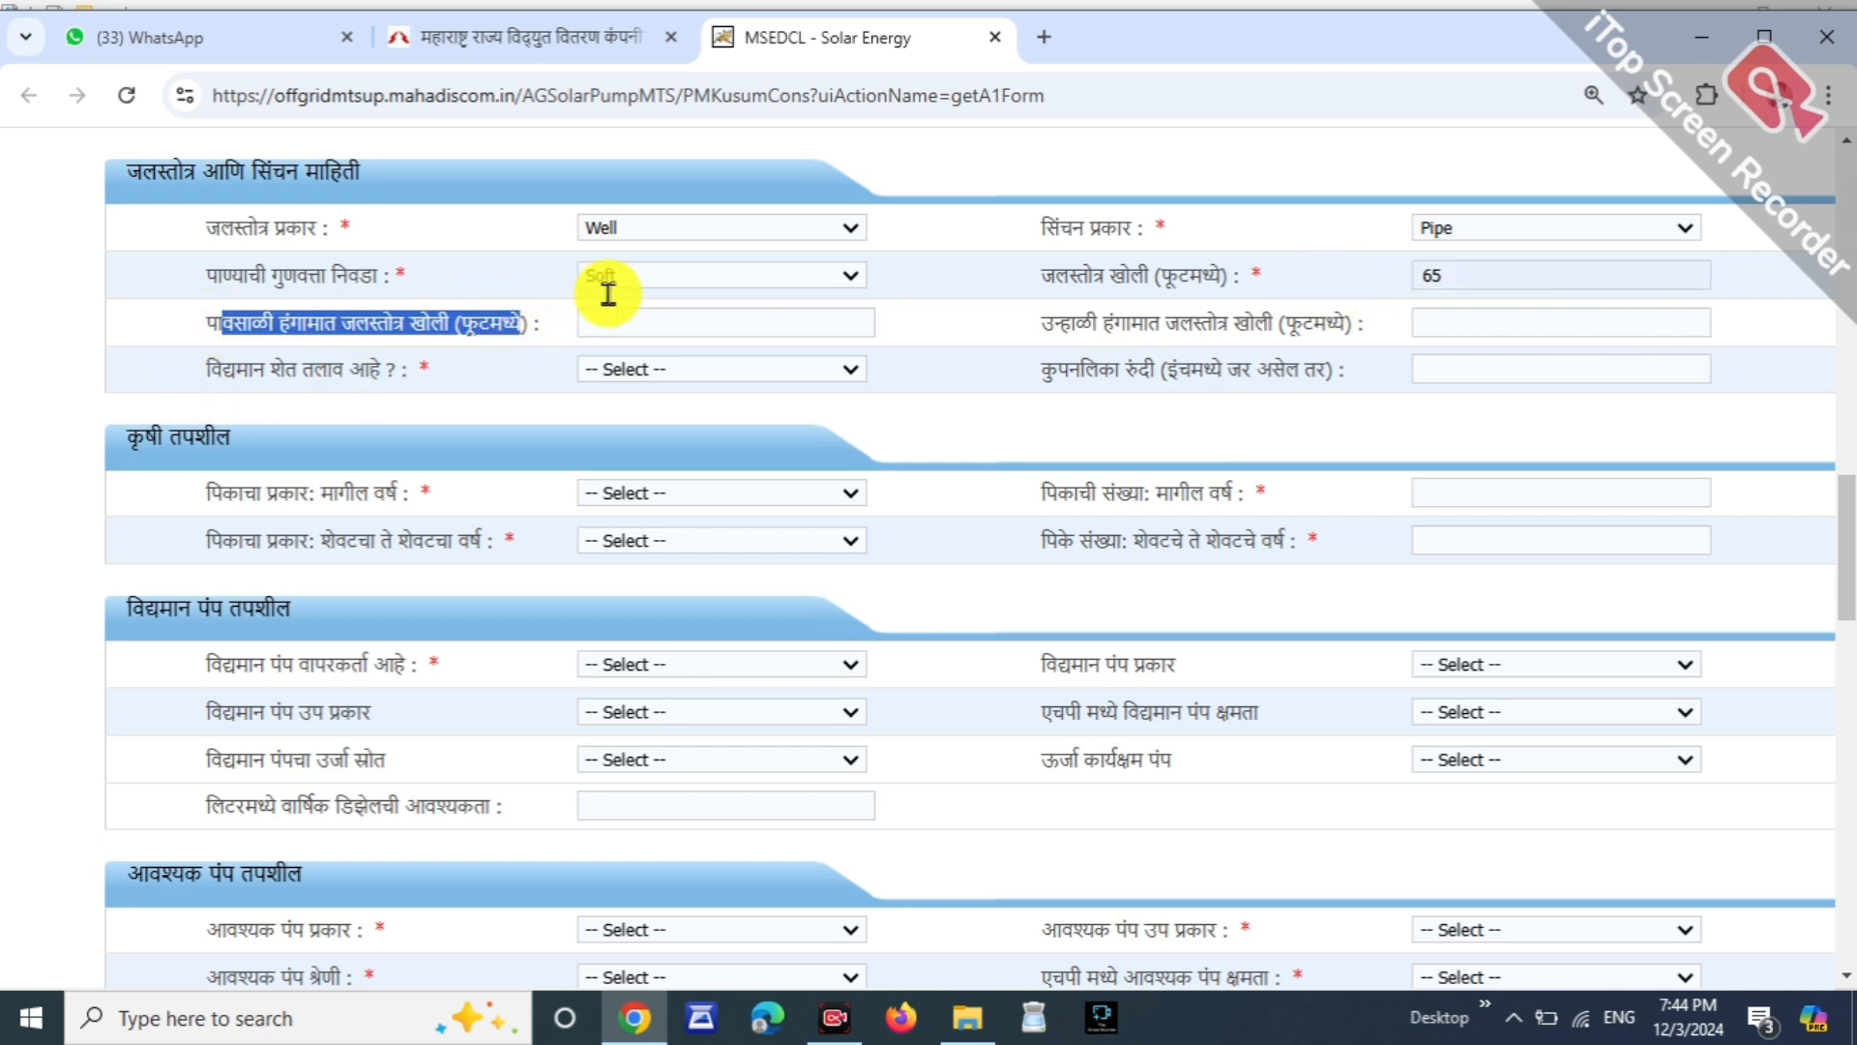
{"action": "left_click", "coordinate": [611, 311]}
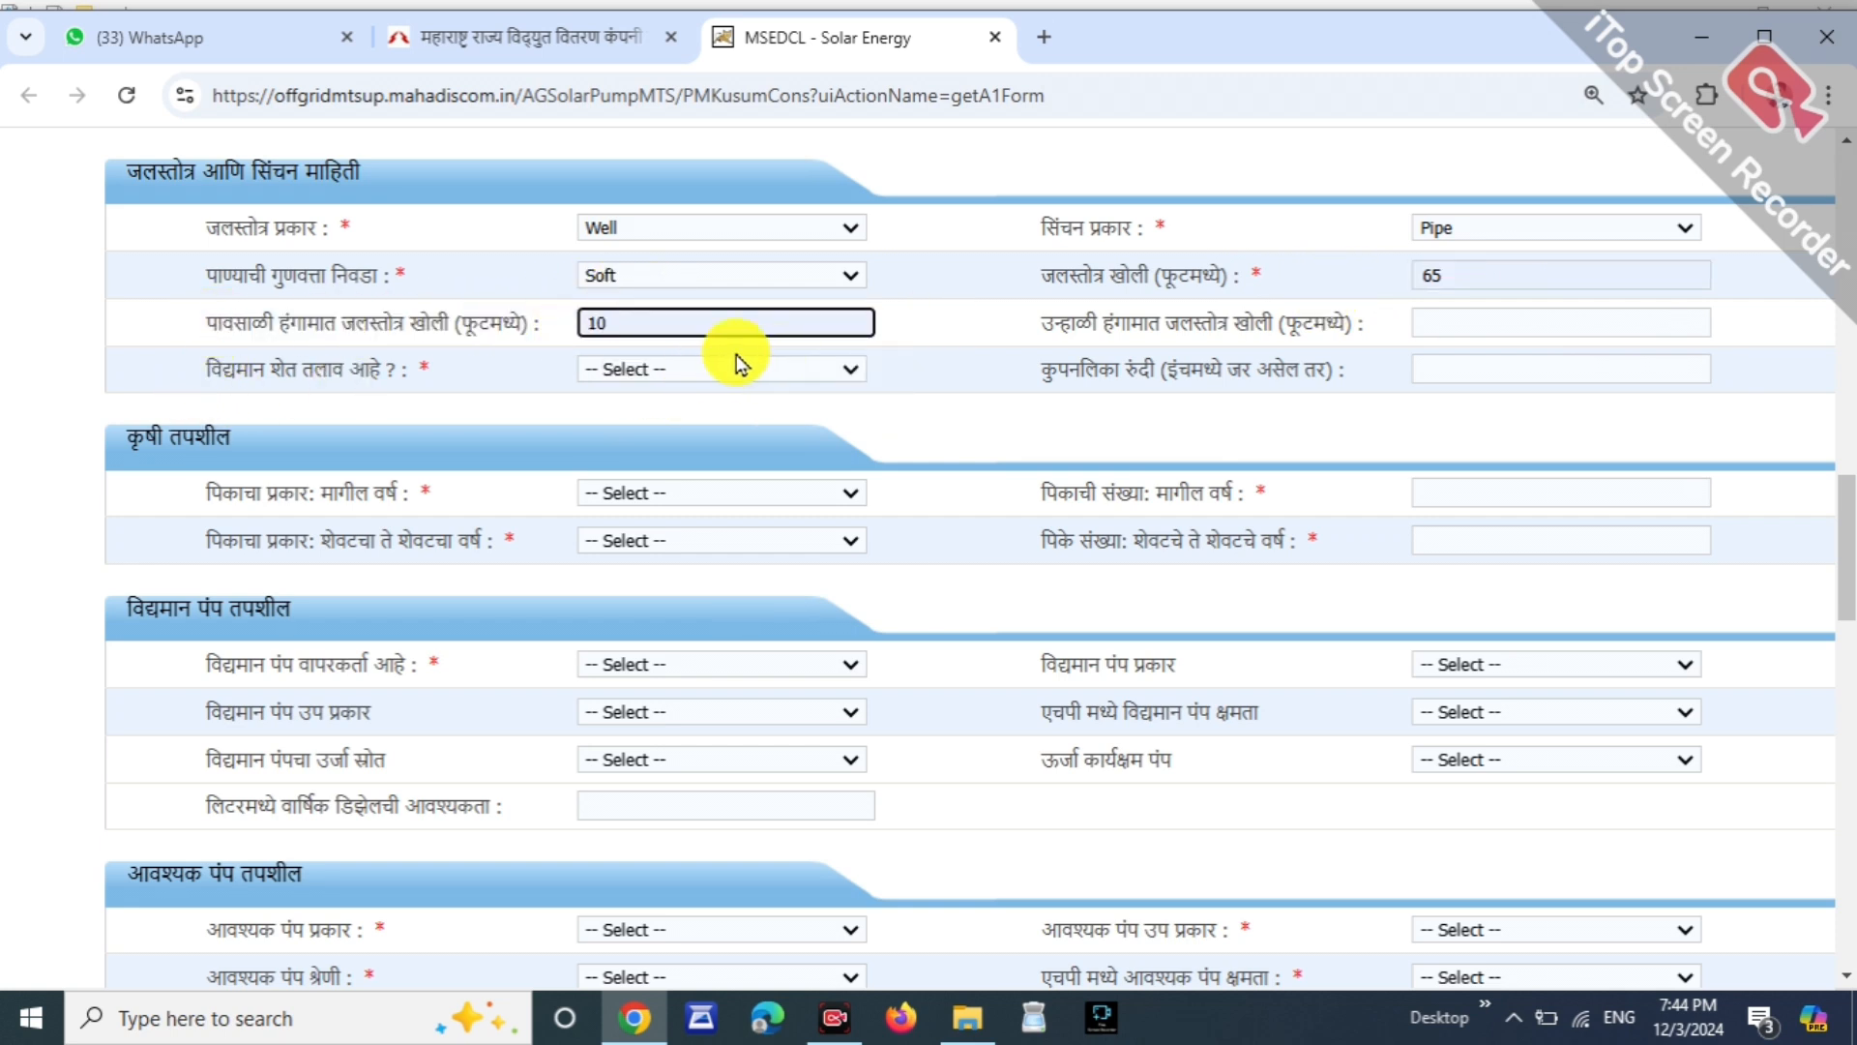
{"action": "left_click_drag", "start_coordinate": [1040, 323], "coordinate": [1421, 282]}
{"action": "left_click", "coordinate": [1480, 319]}
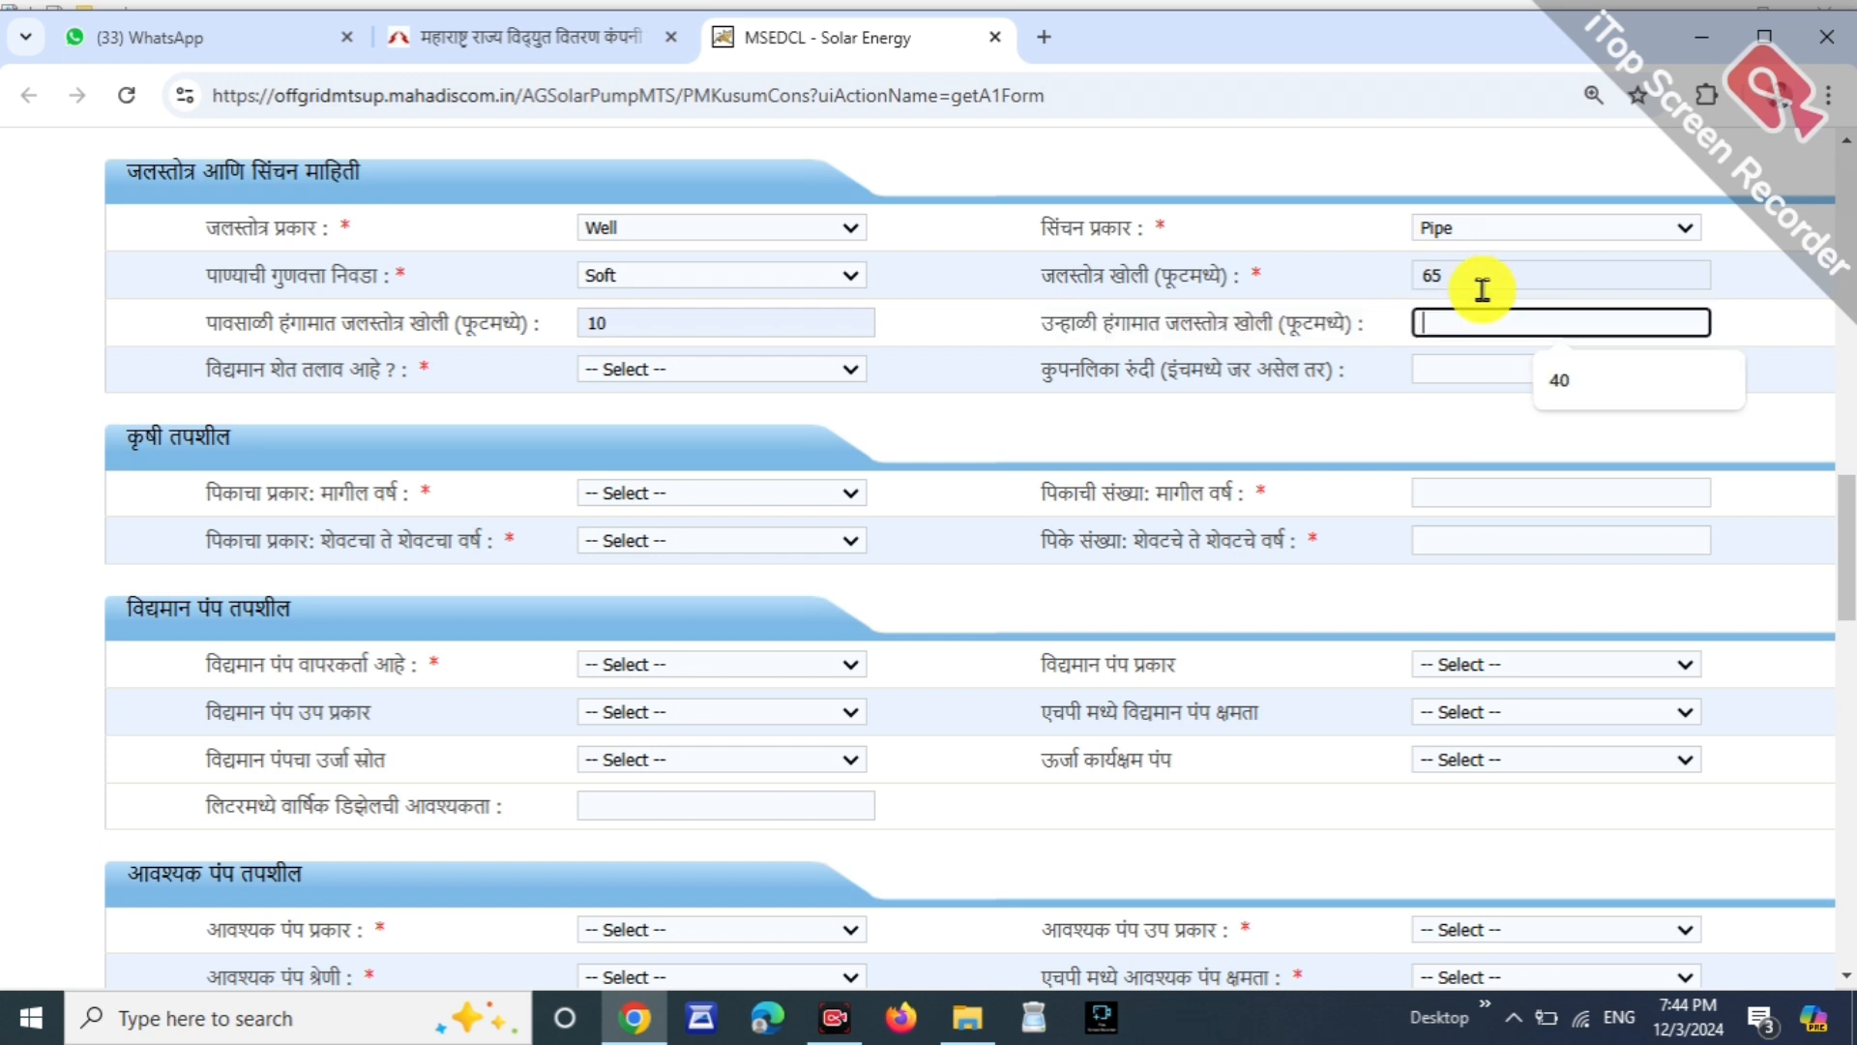
{"action": "left_click", "coordinate": [1596, 373]}
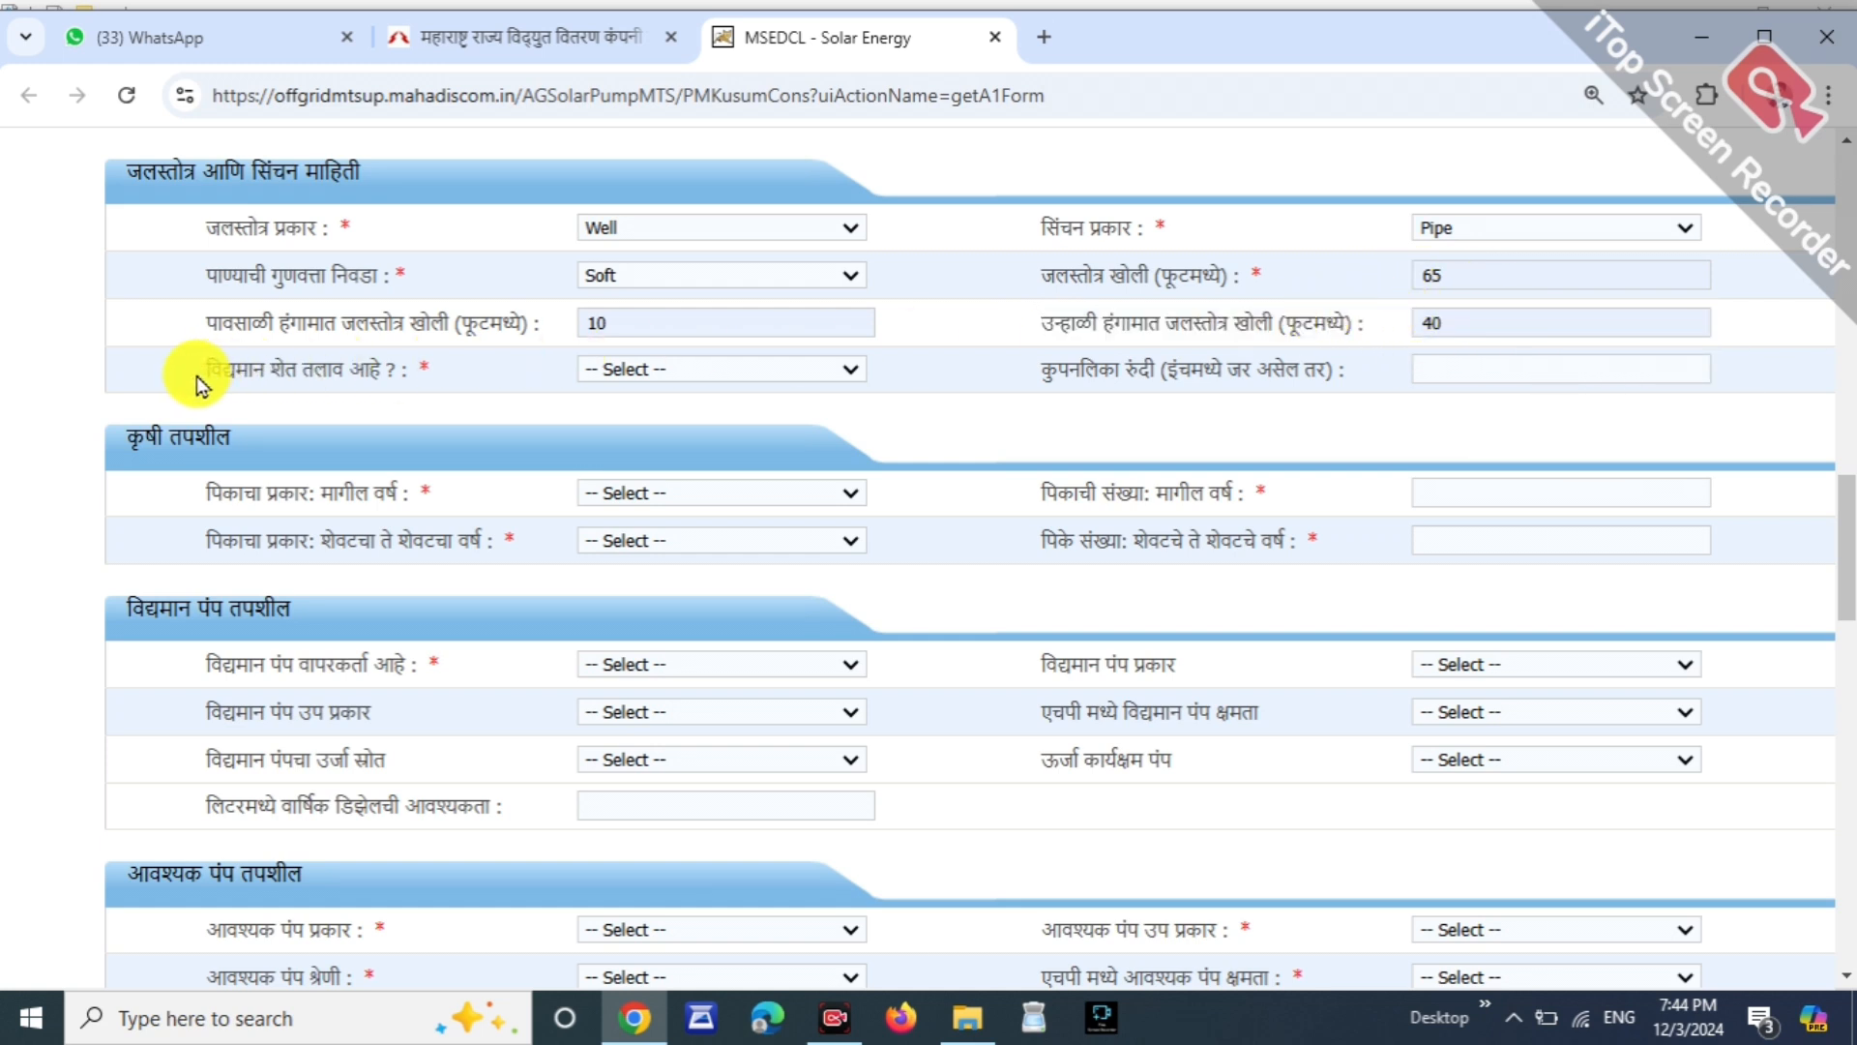
Step: Set the existing farm pond option to No and review the borewell width field
{"action": "left_click_drag", "start_coordinate": [198, 370], "coordinate": [360, 377]}
{"action": "left_click", "coordinate": [623, 370]}
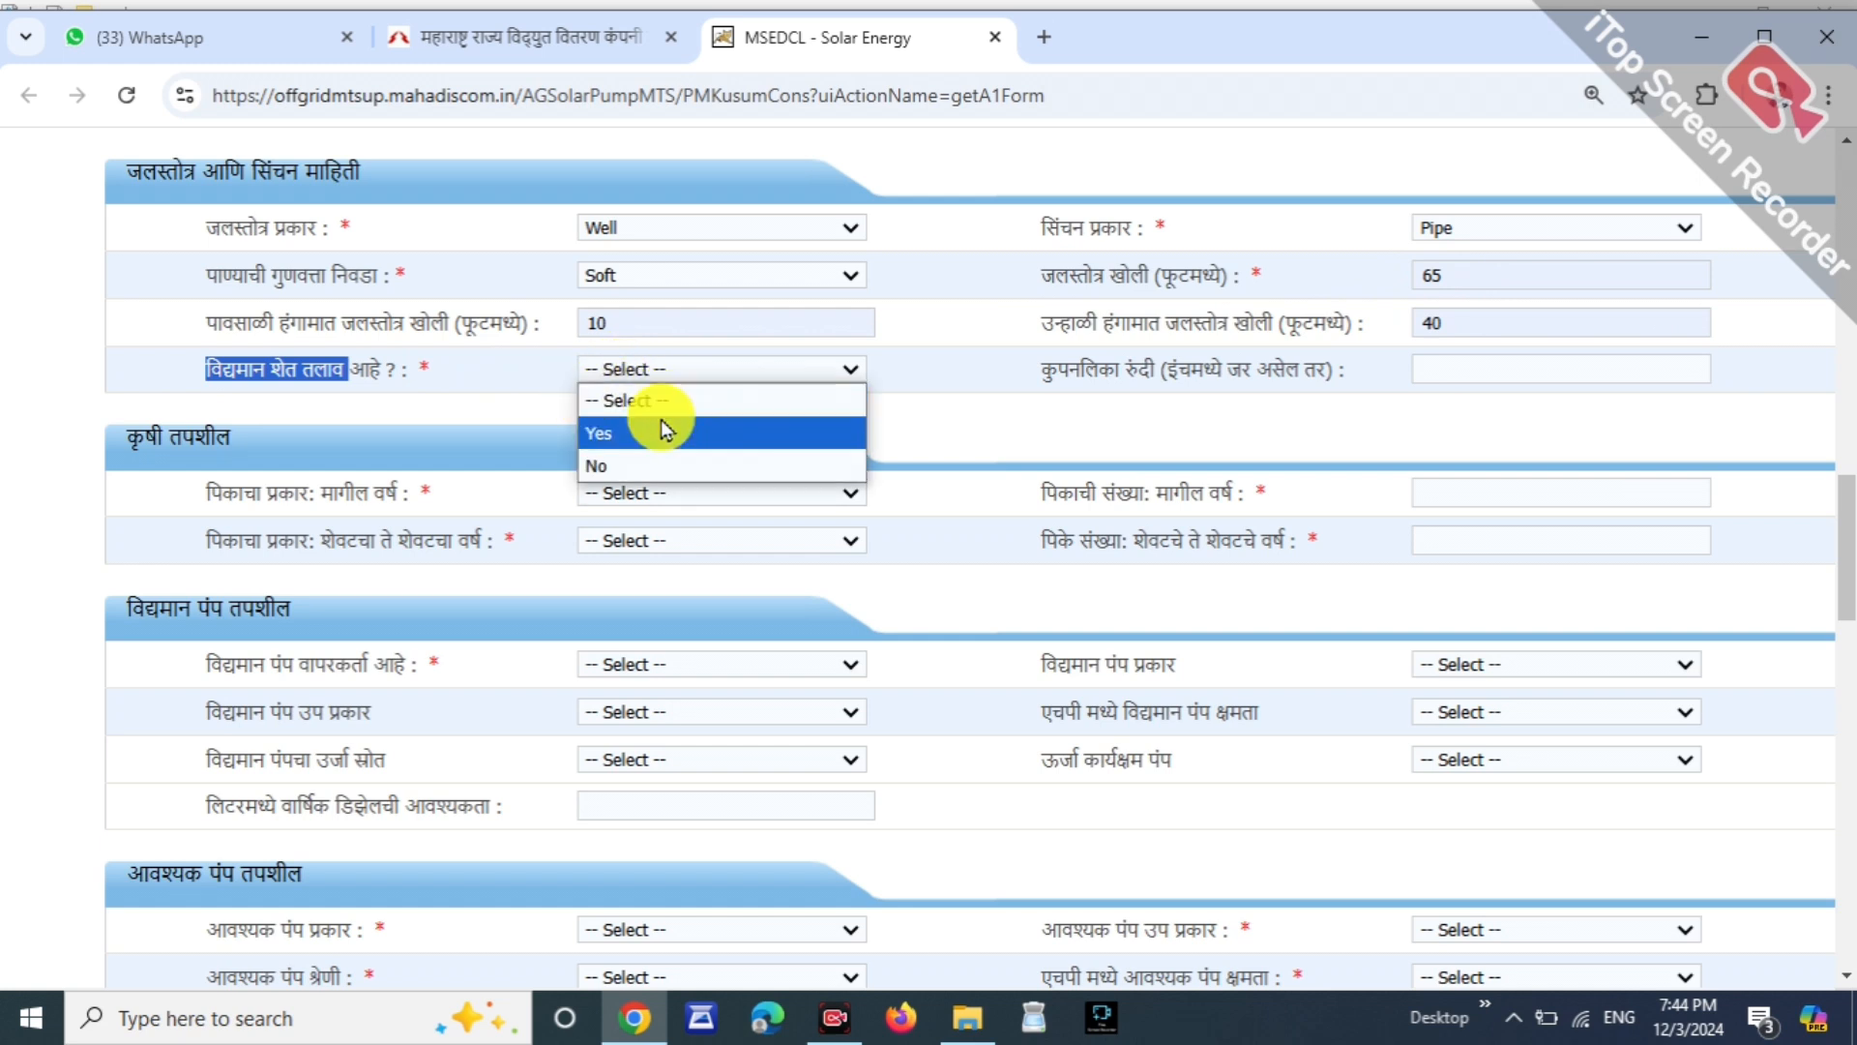
{"action": "left_click", "coordinate": [635, 469]}
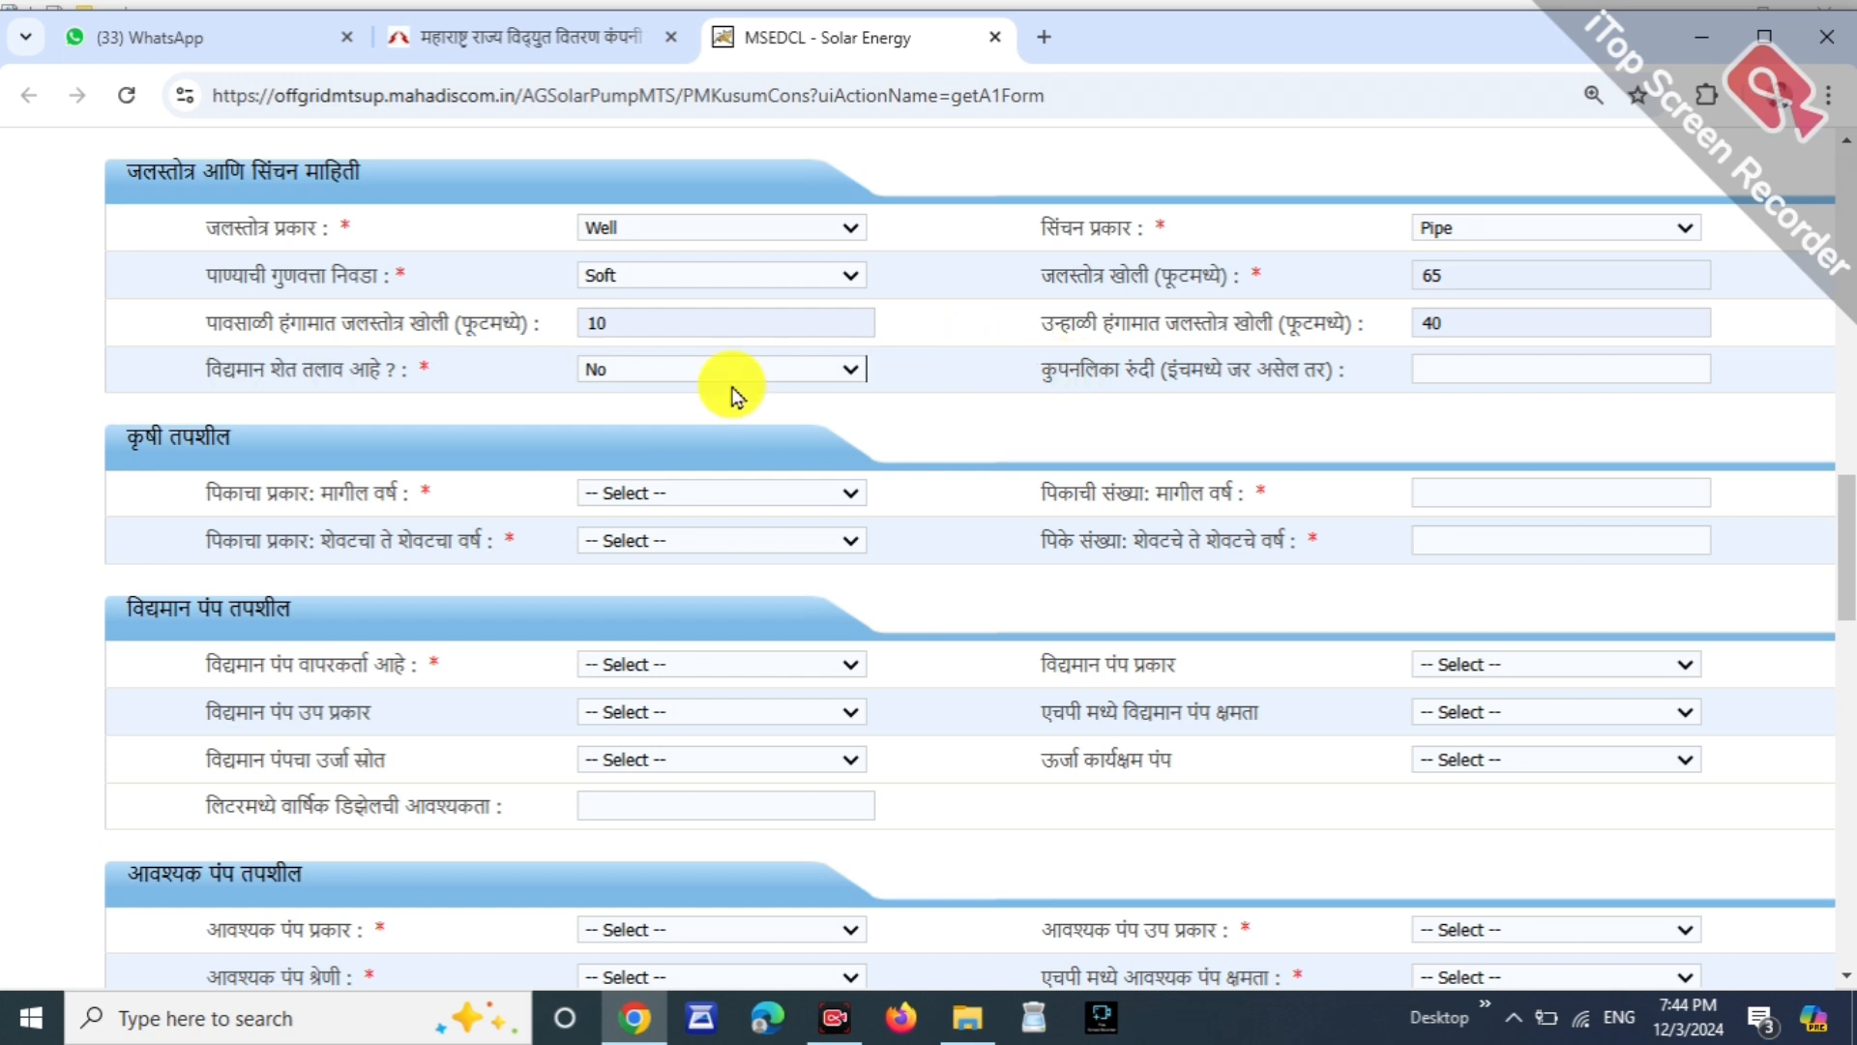
{"action": "left_click_drag", "start_coordinate": [1029, 373], "coordinate": [1193, 369]}
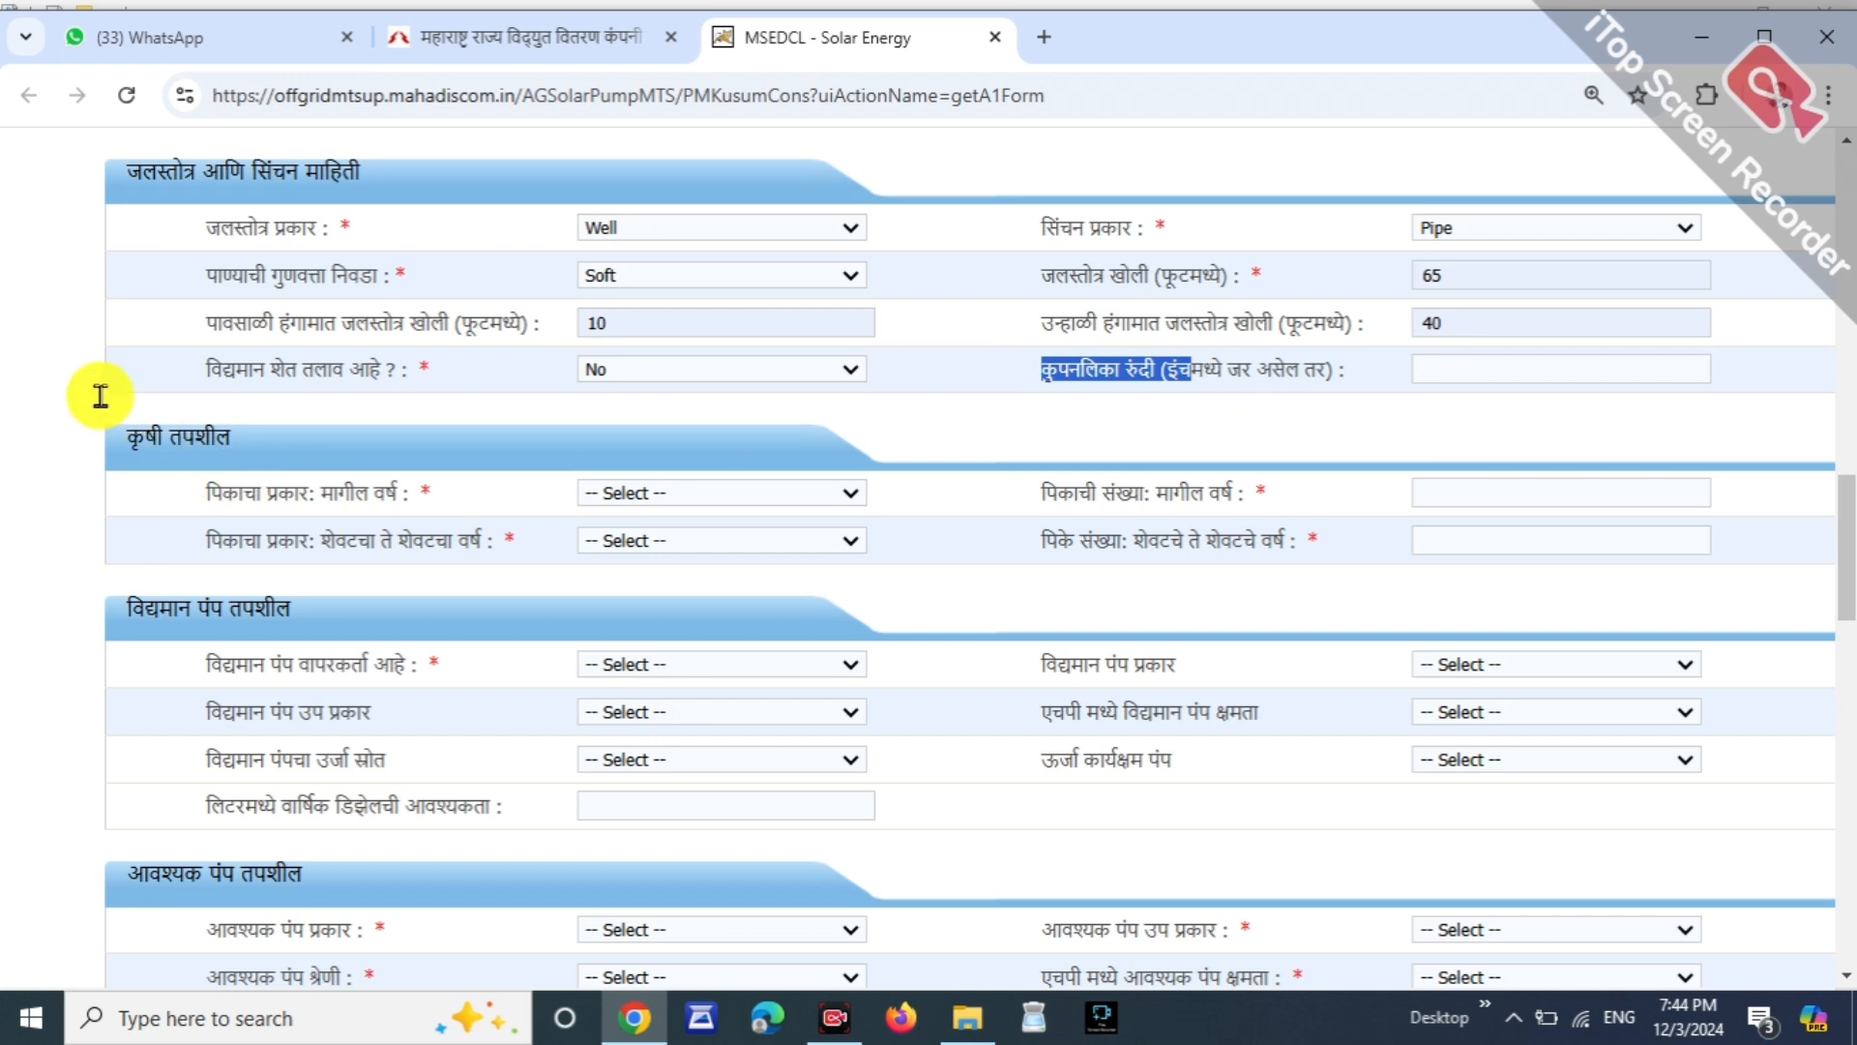
{"action": "left_click_drag", "start_coordinate": [101, 395], "coordinate": [196, 394]}
Step: Set last year's crop type to Kharif and its number of crops to 3 in the agriculture details
{"action": "left_click_drag", "start_coordinate": [222, 496], "coordinate": [334, 492]}
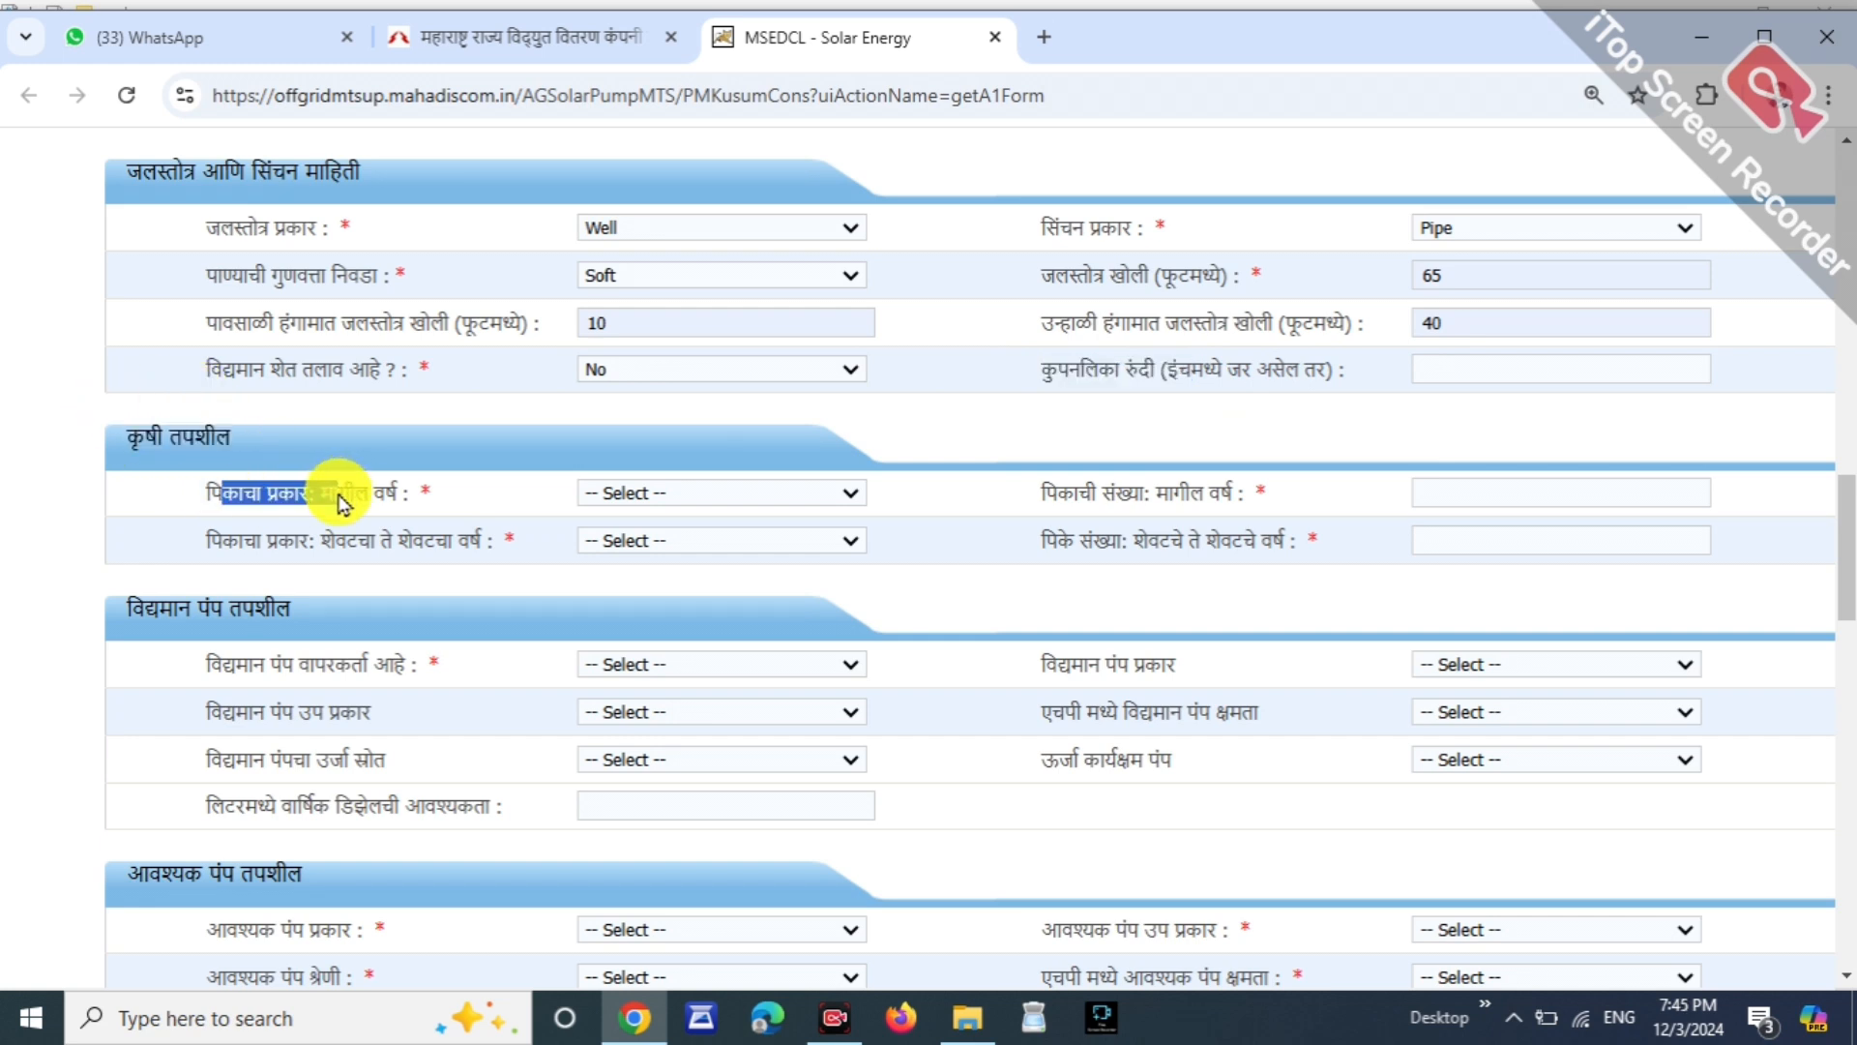
{"action": "left_click", "coordinate": [610, 493]}
{"action": "left_click", "coordinate": [668, 559]}
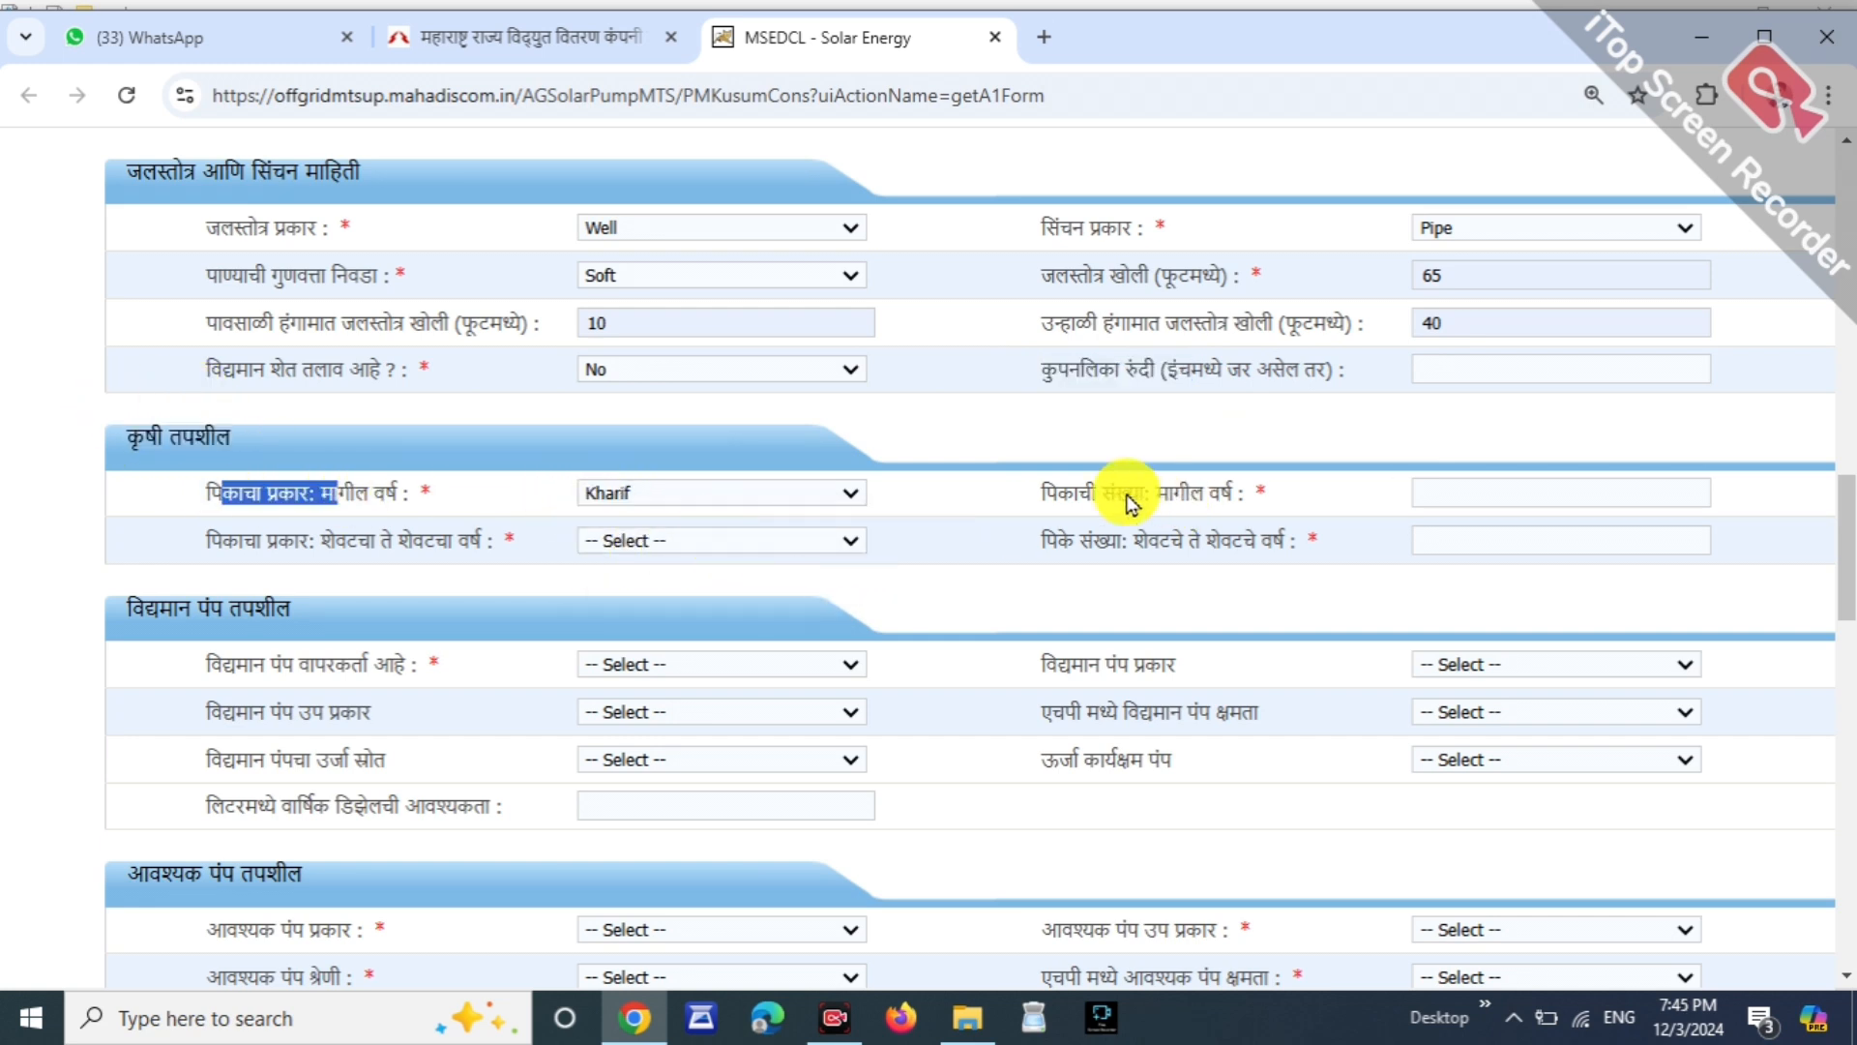
{"action": "left_click", "coordinate": [1015, 493]}
{"action": "left_click", "coordinate": [1559, 495]}
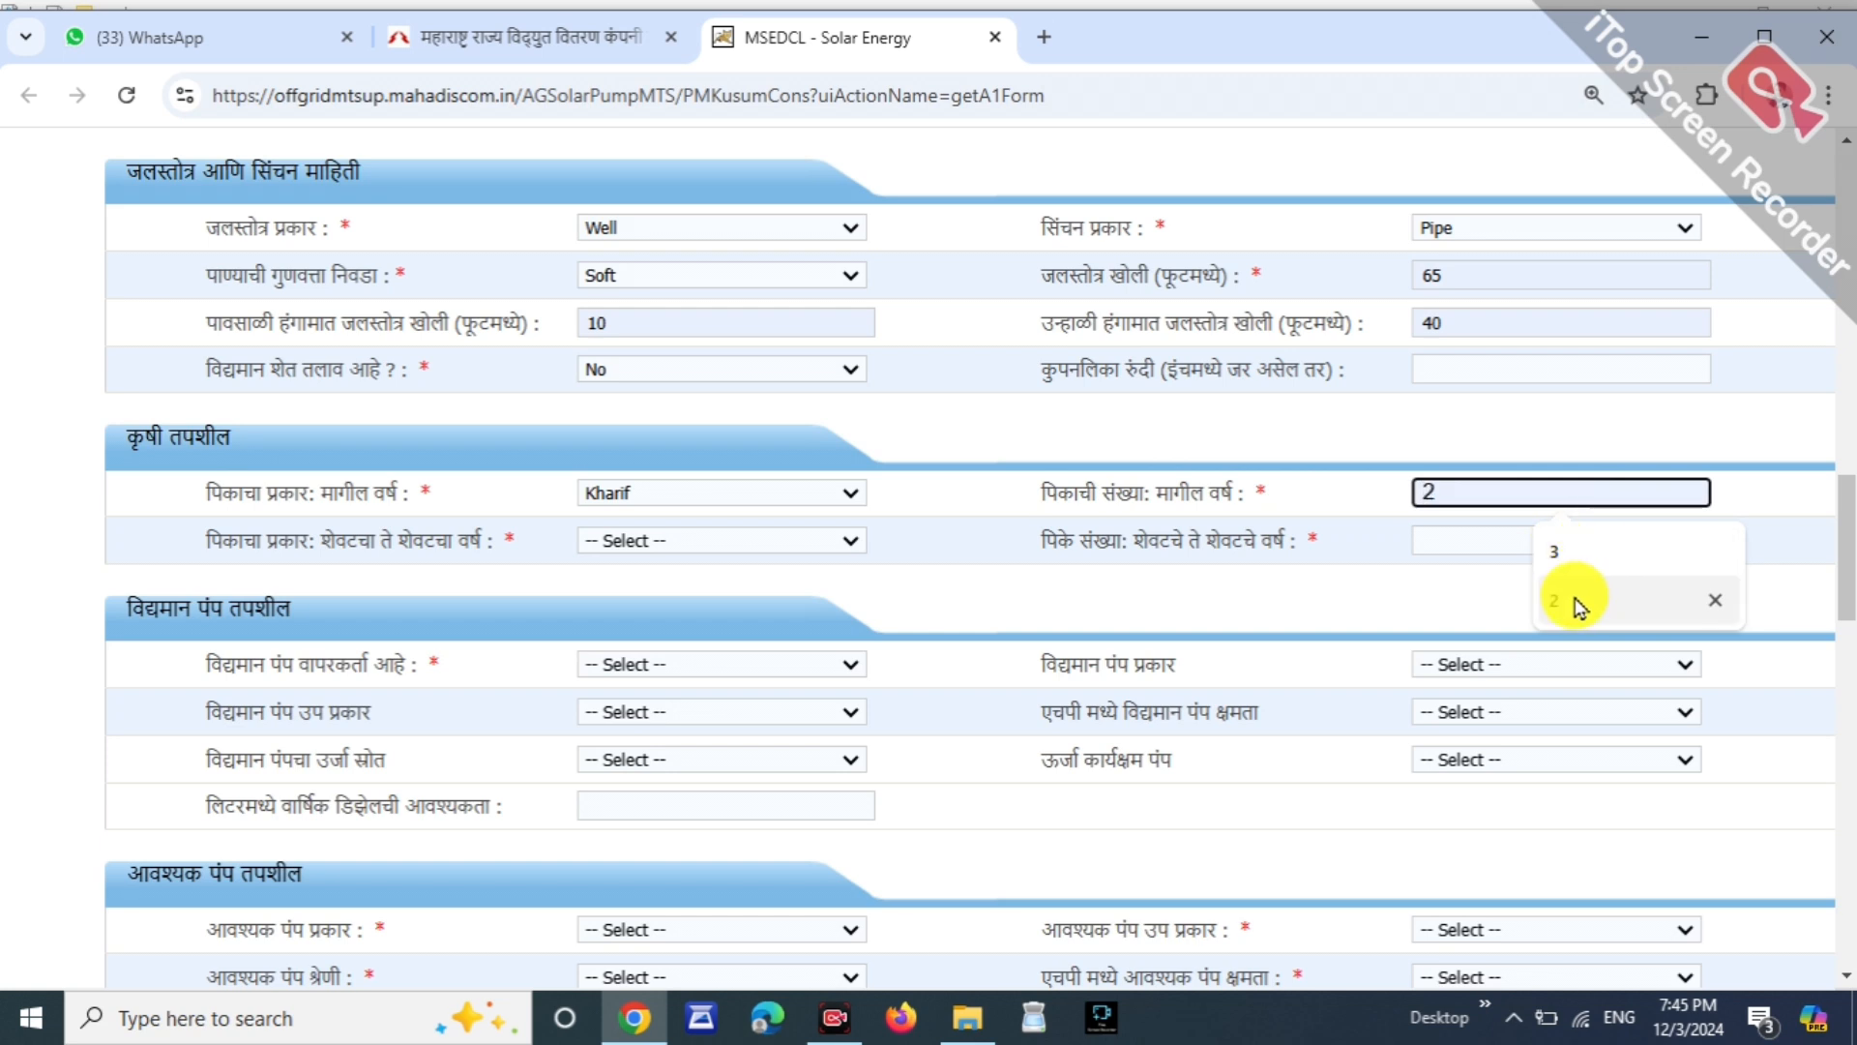
{"action": "left_click", "coordinate": [1569, 557]}
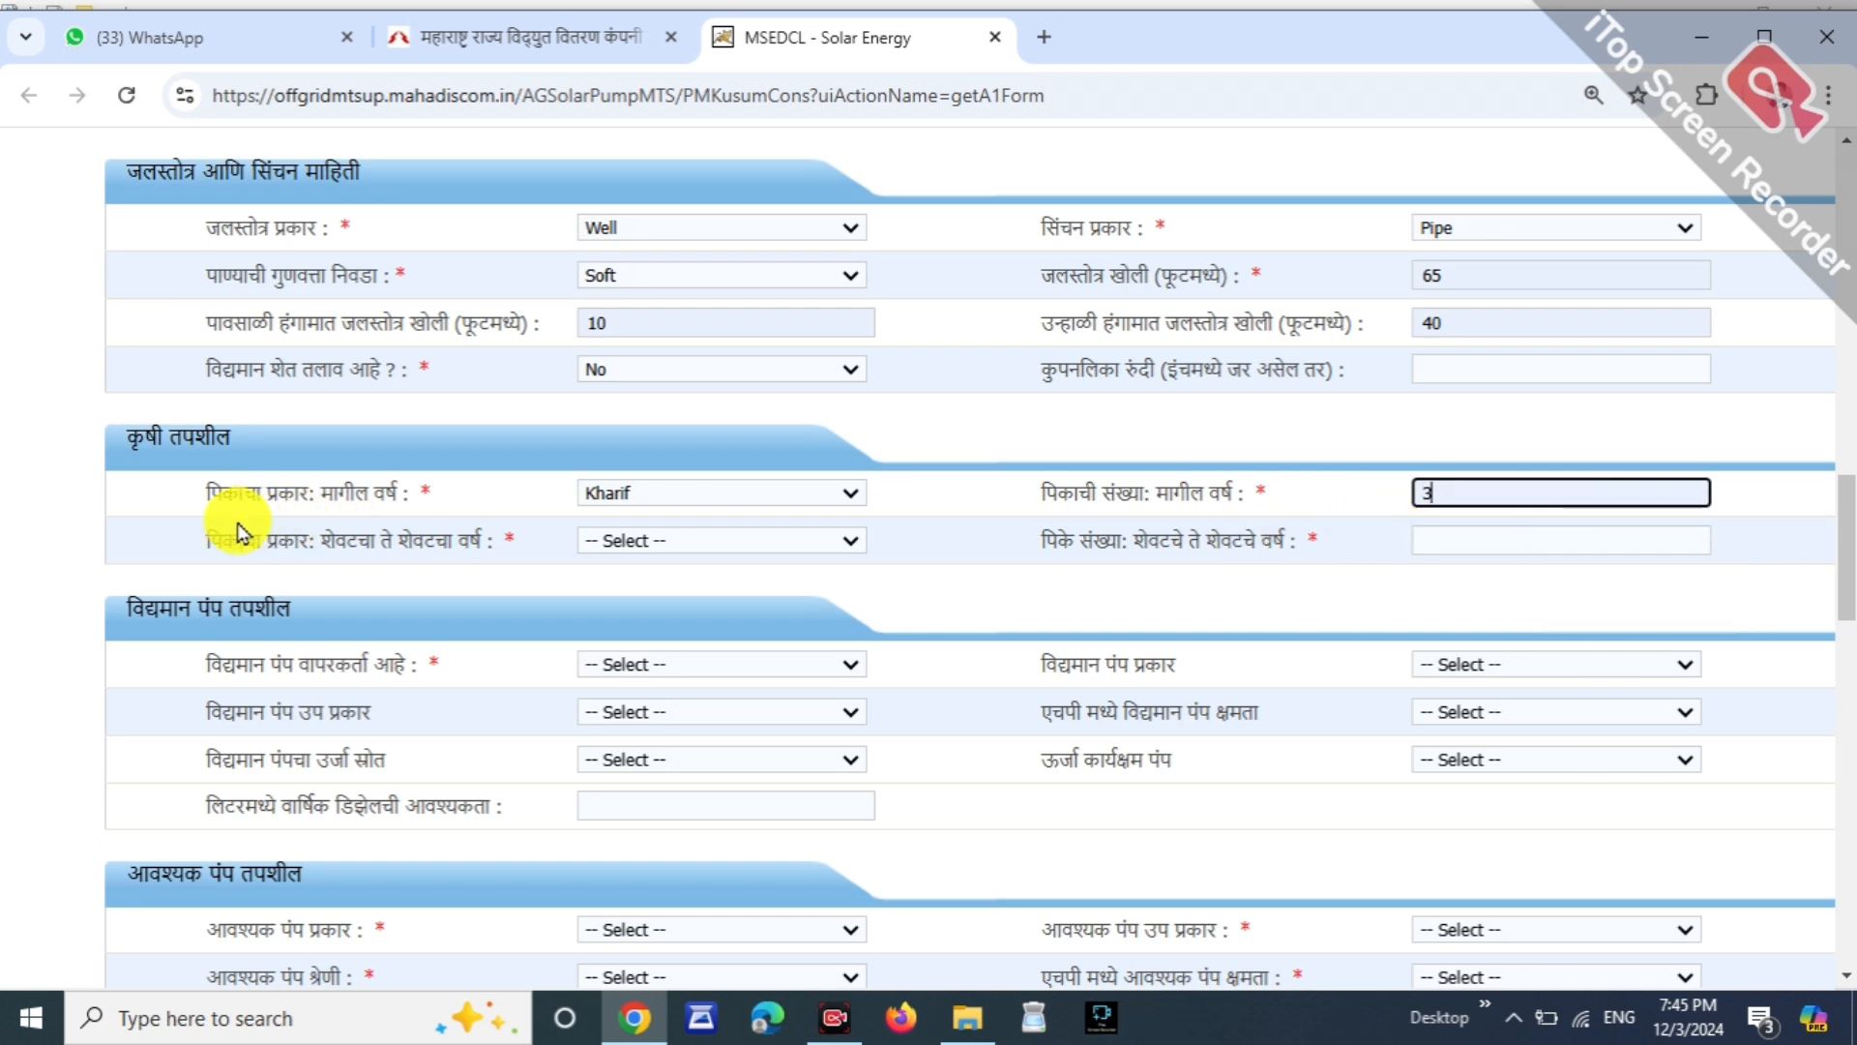
Step: Set the crop type for the year before last to Rabbi and its number of crops to 3
{"action": "left_click_drag", "start_coordinate": [236, 540], "coordinate": [592, 551]}
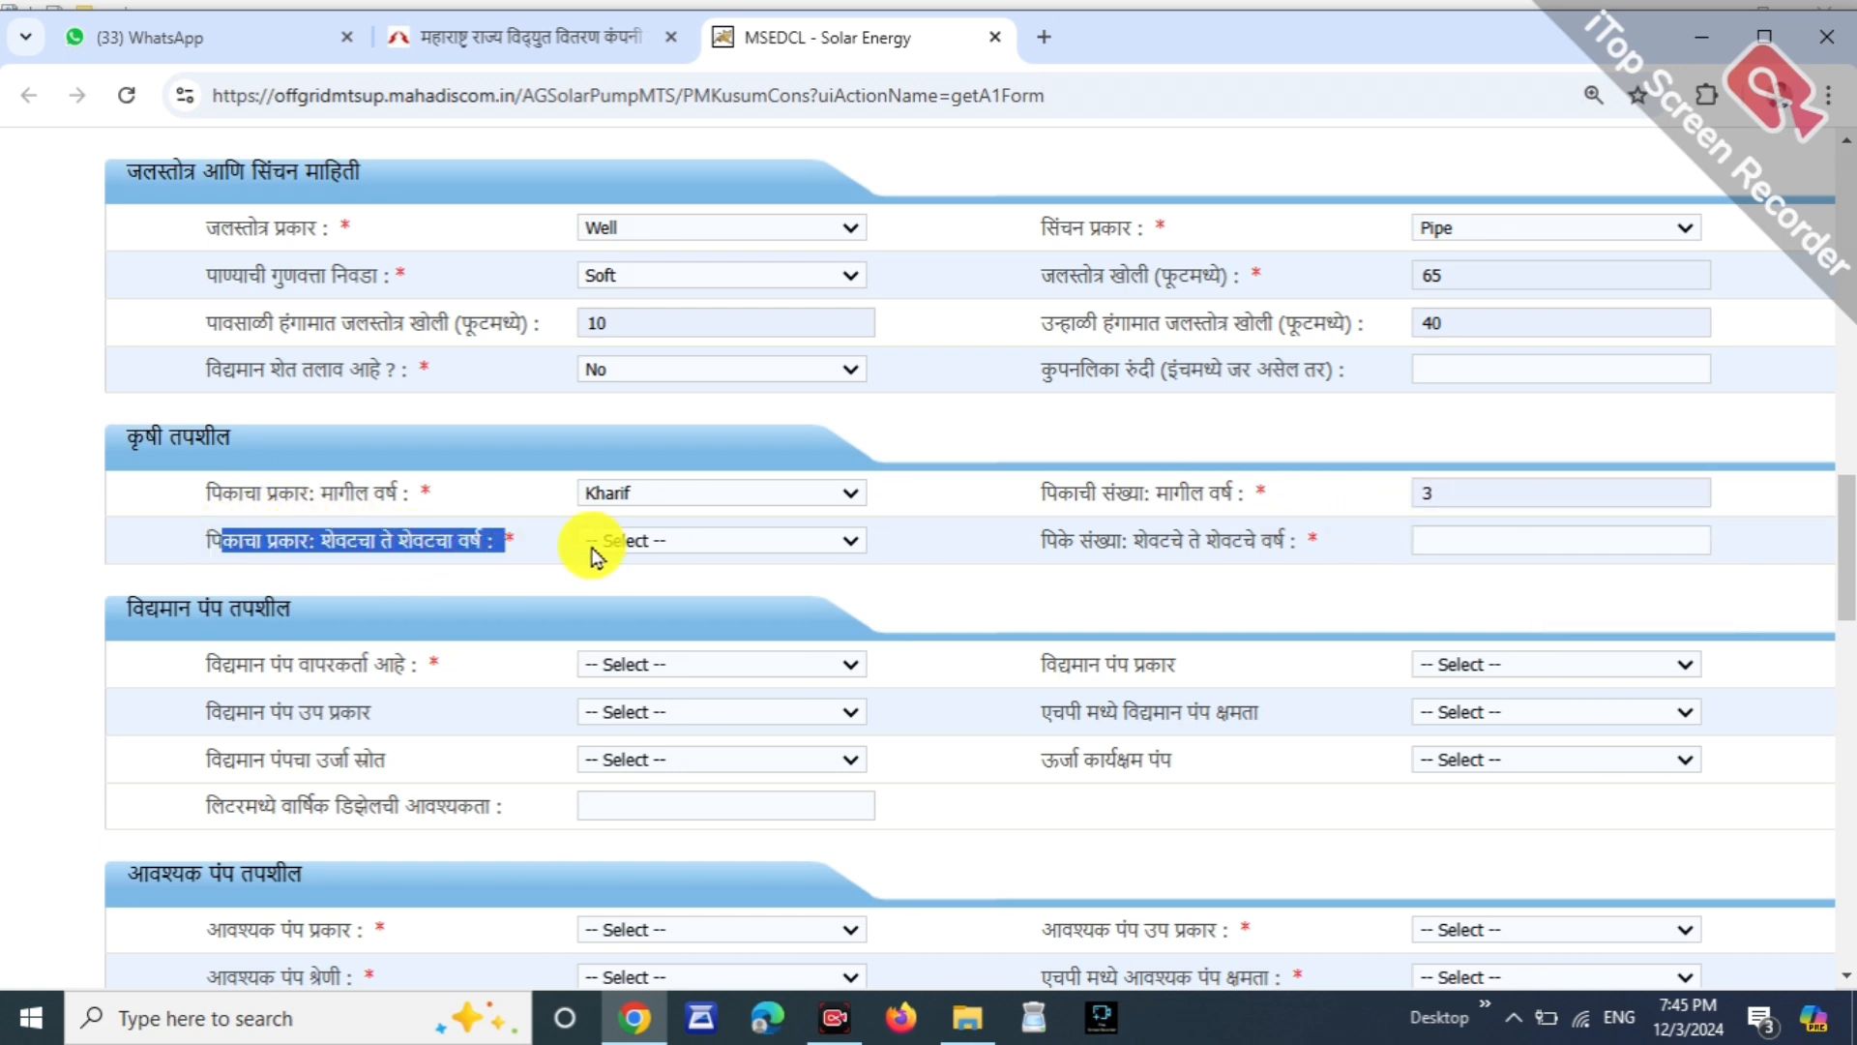
{"action": "left_click", "coordinate": [667, 544]}
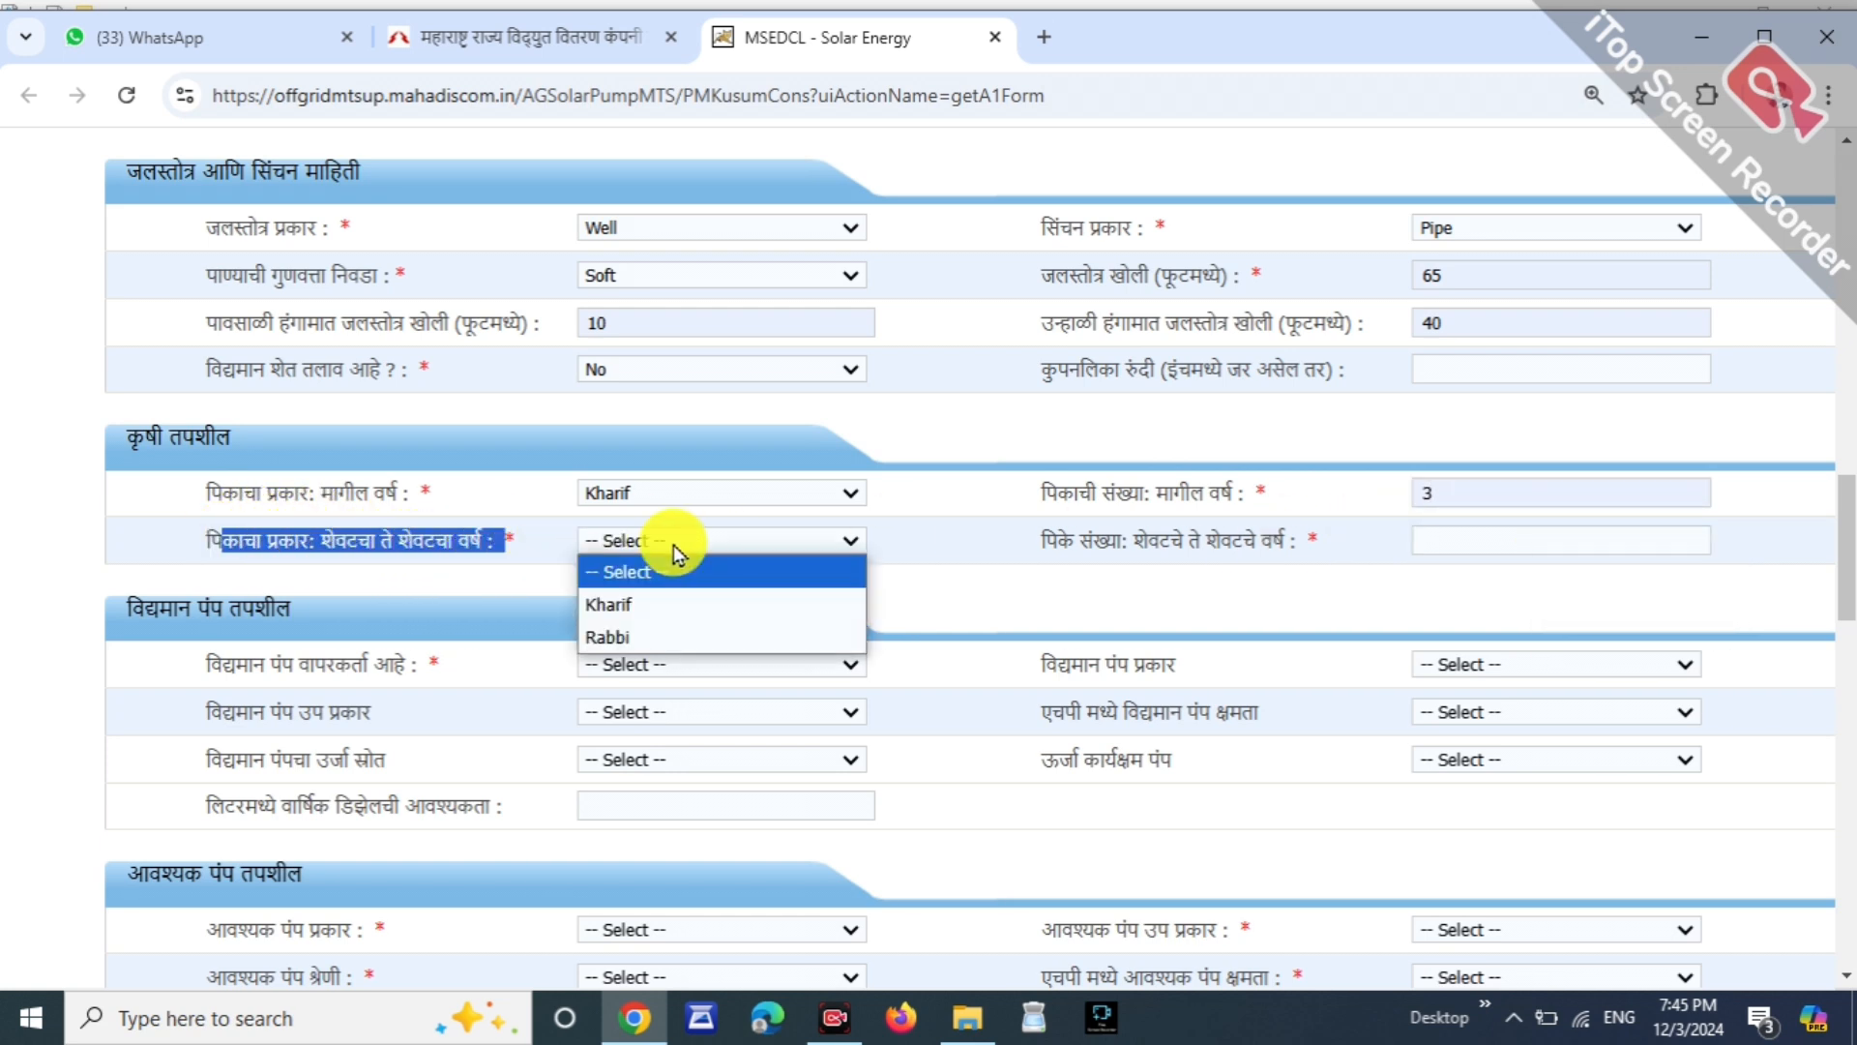
{"action": "left_click", "coordinate": [622, 638]}
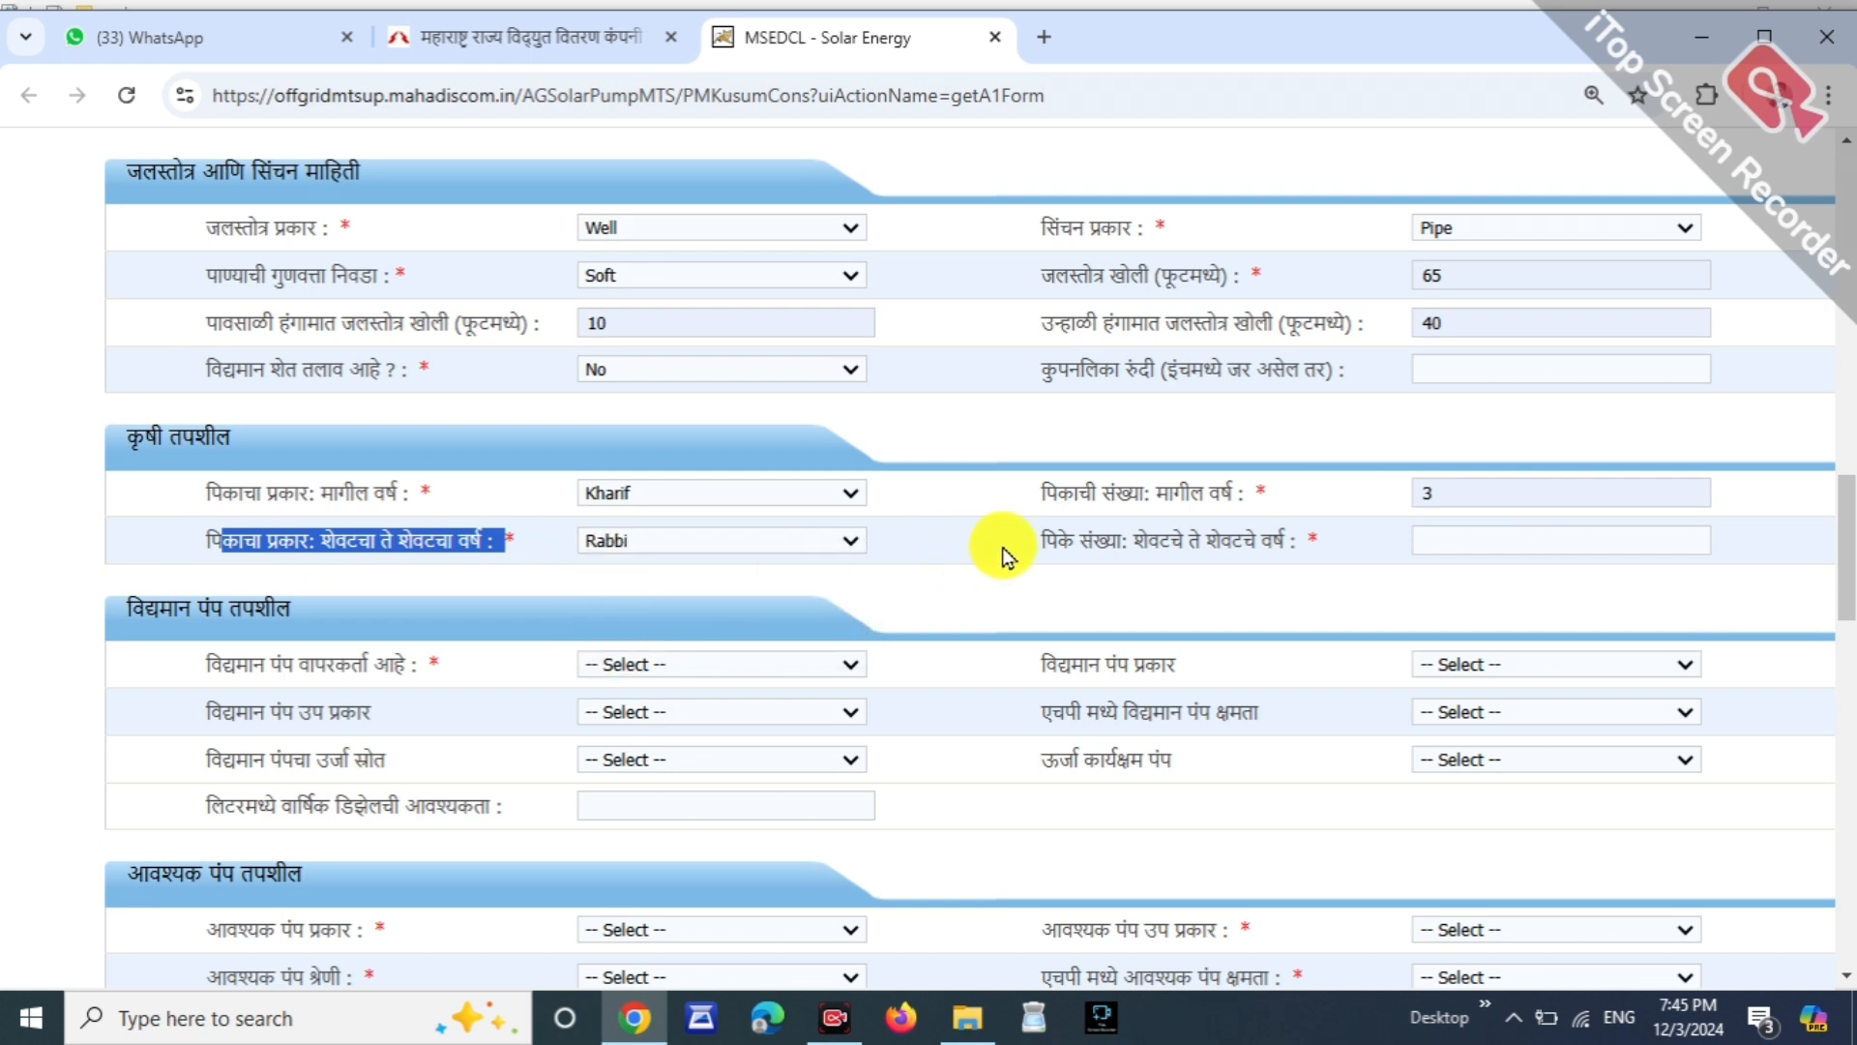
{"action": "left_click_drag", "start_coordinate": [1041, 542], "coordinate": [1259, 541]}
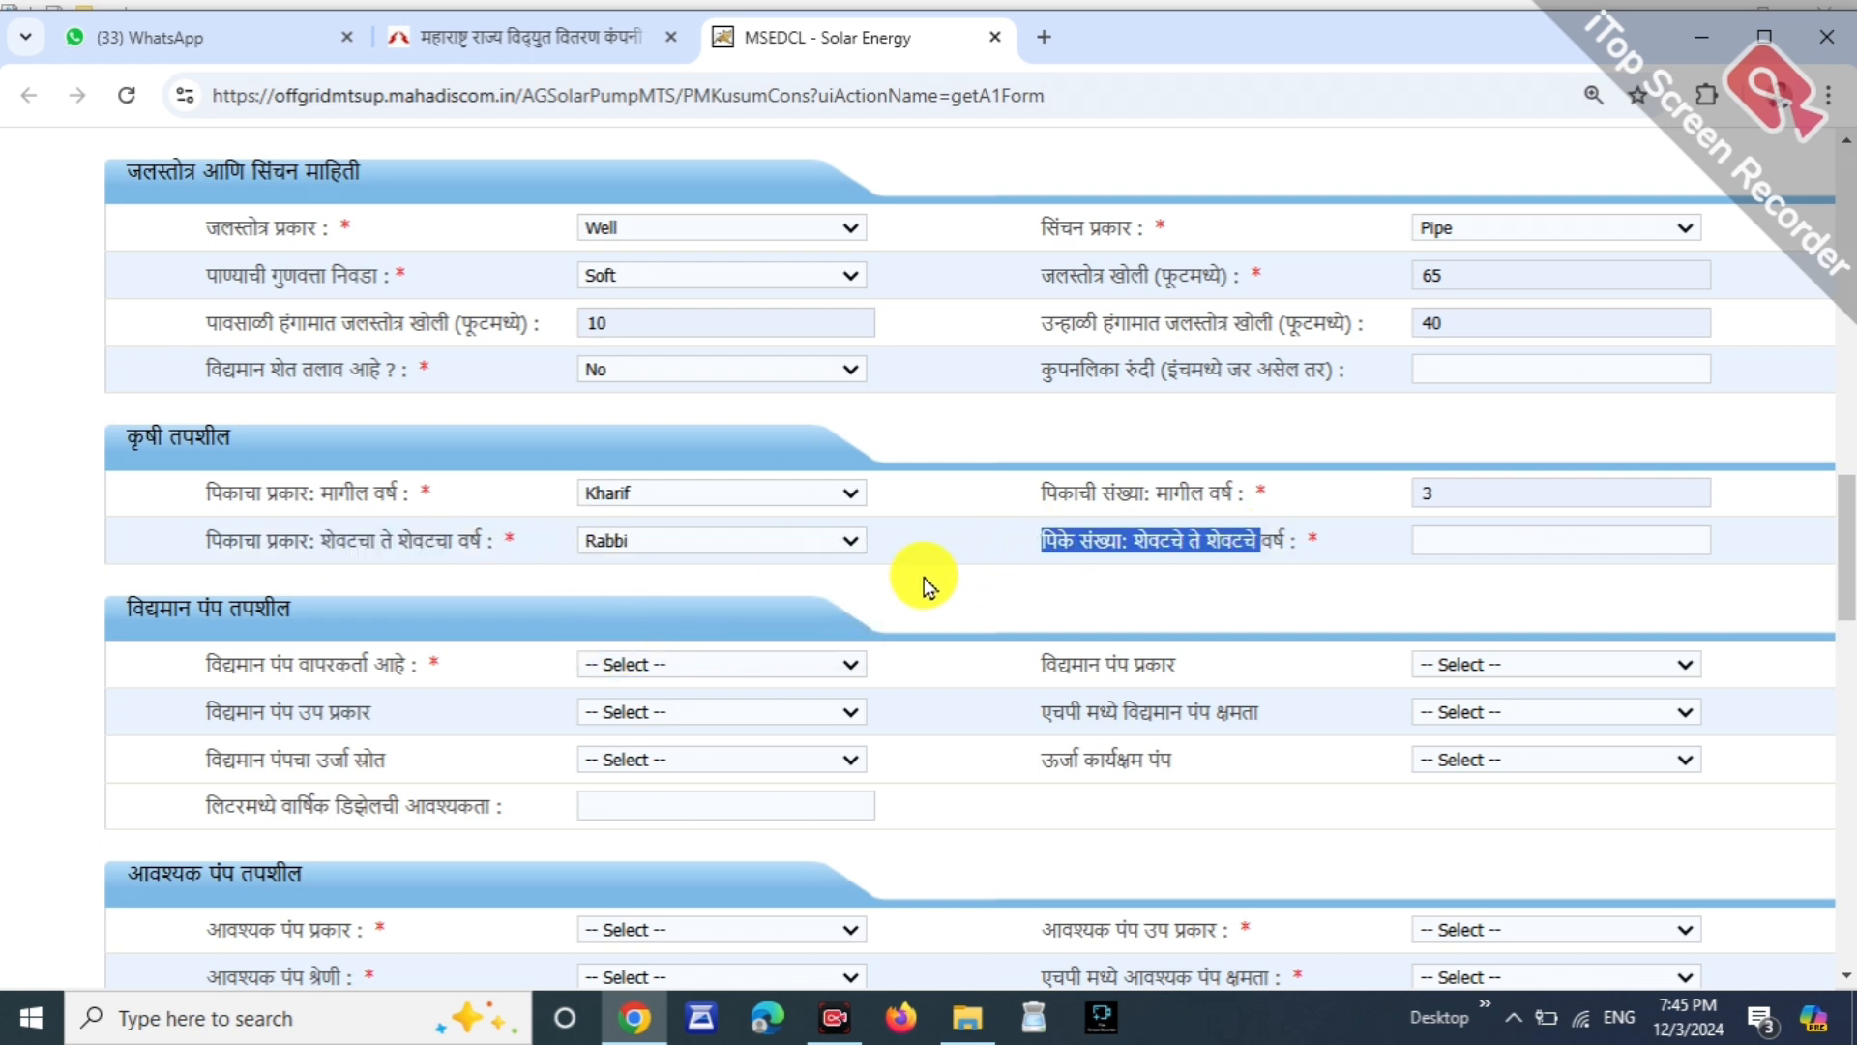
{"action": "left_click", "coordinate": [1422, 539]}
{"action": "left_click", "coordinate": [1586, 605]}
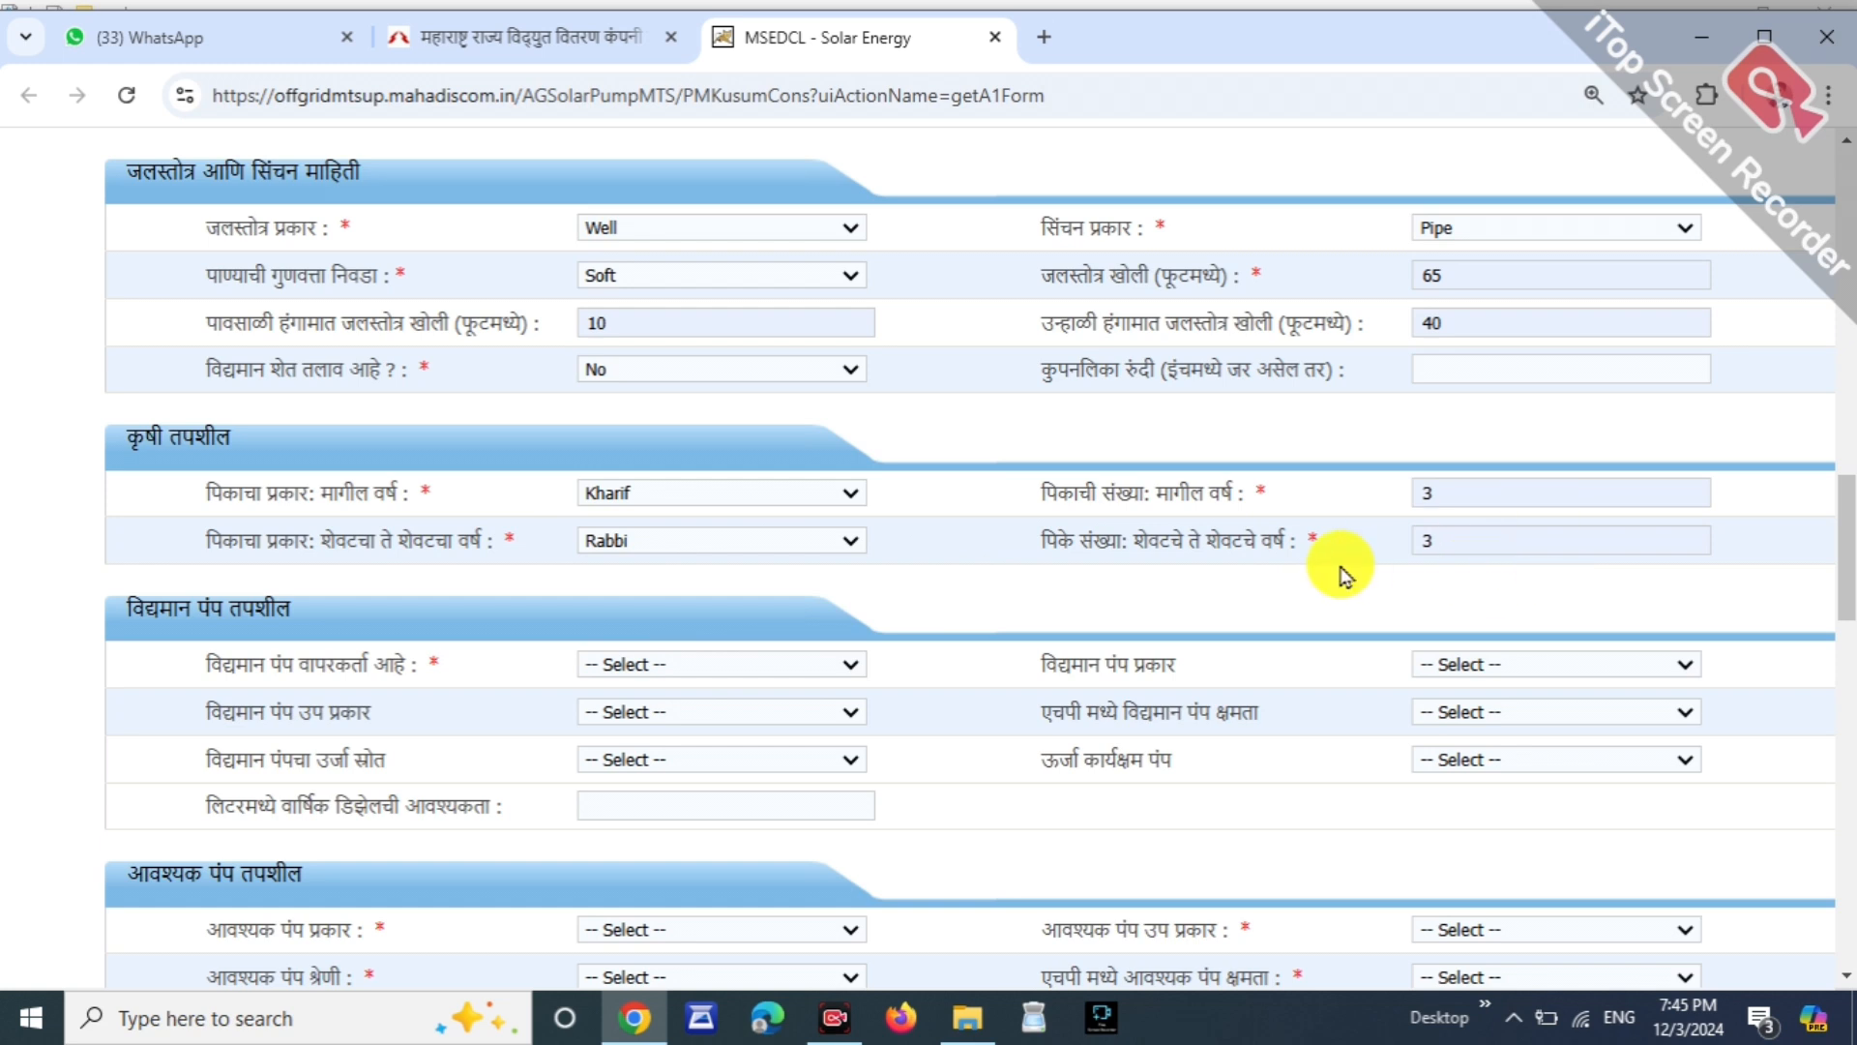
Step: Set the existing pump user option to No in the existing pump details
{"action": "scroll", "coordinate": [757, 583], "scroll_direction": "down", "scroll_amount": 3}
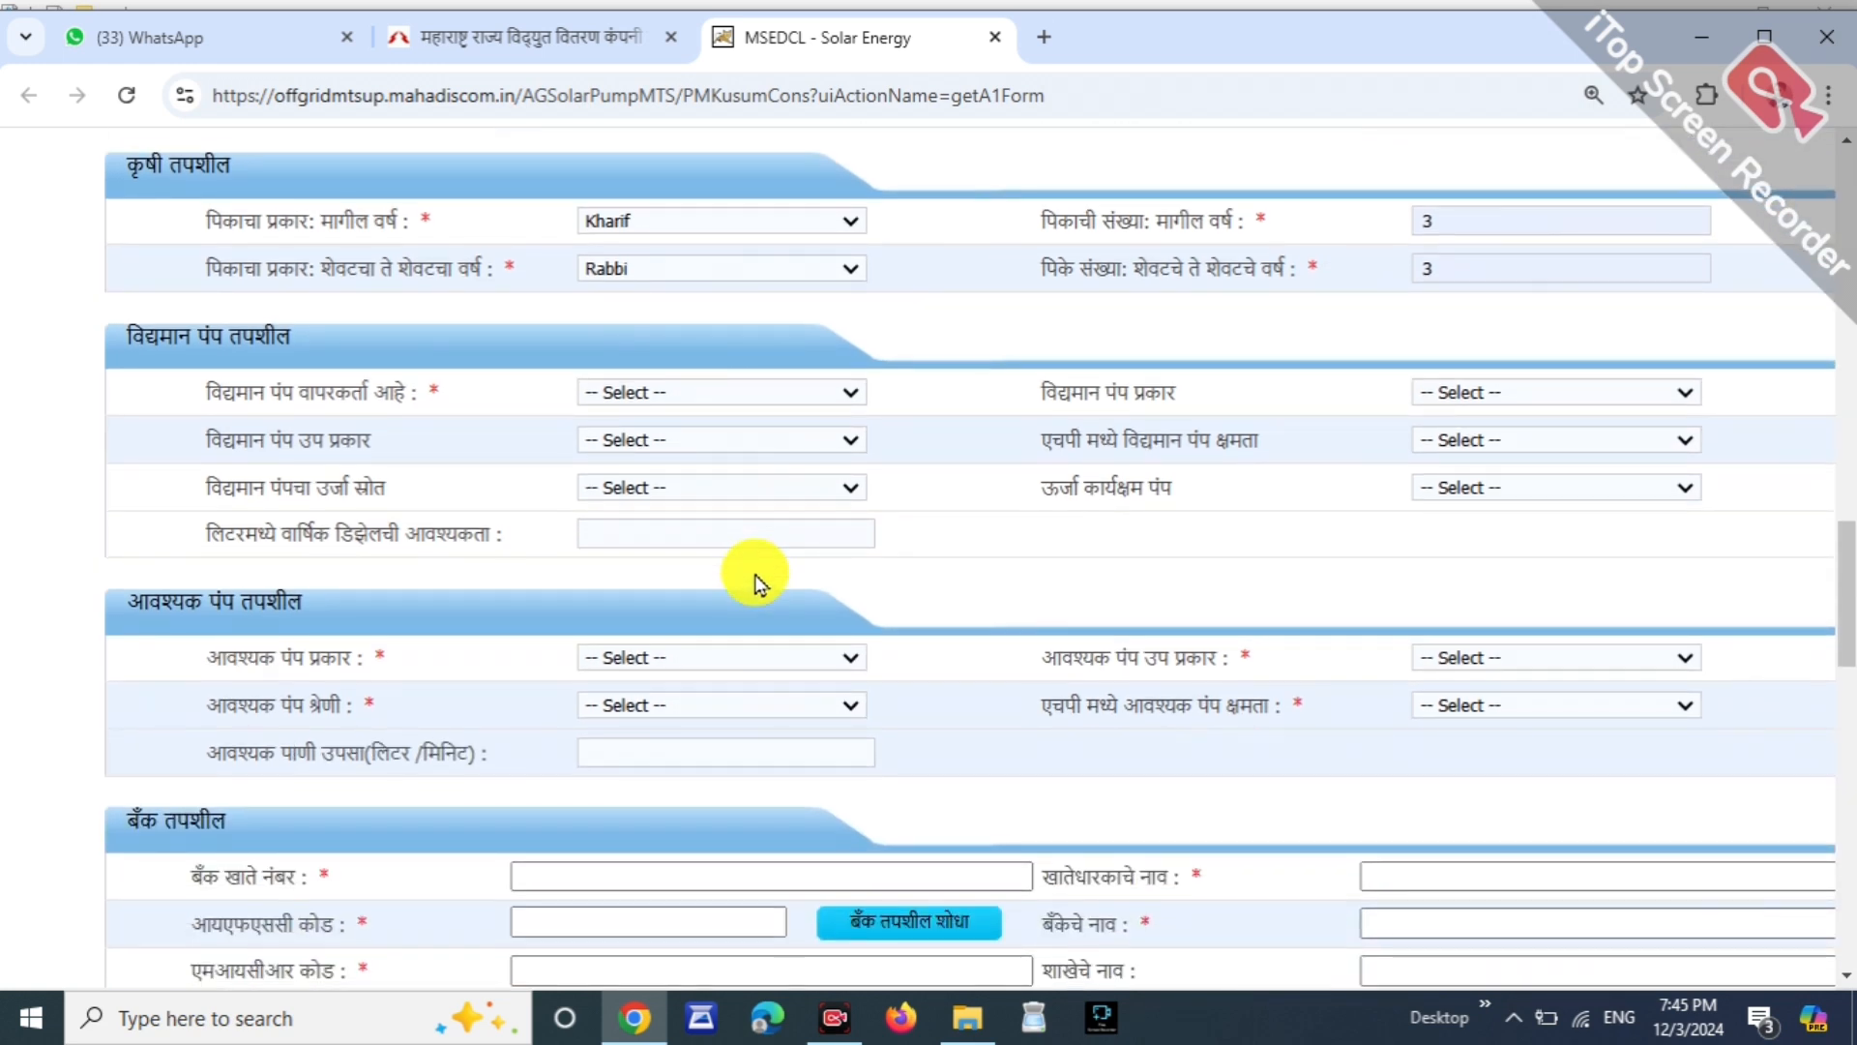
{"action": "left_click_drag", "start_coordinate": [207, 392], "coordinate": [352, 394]}
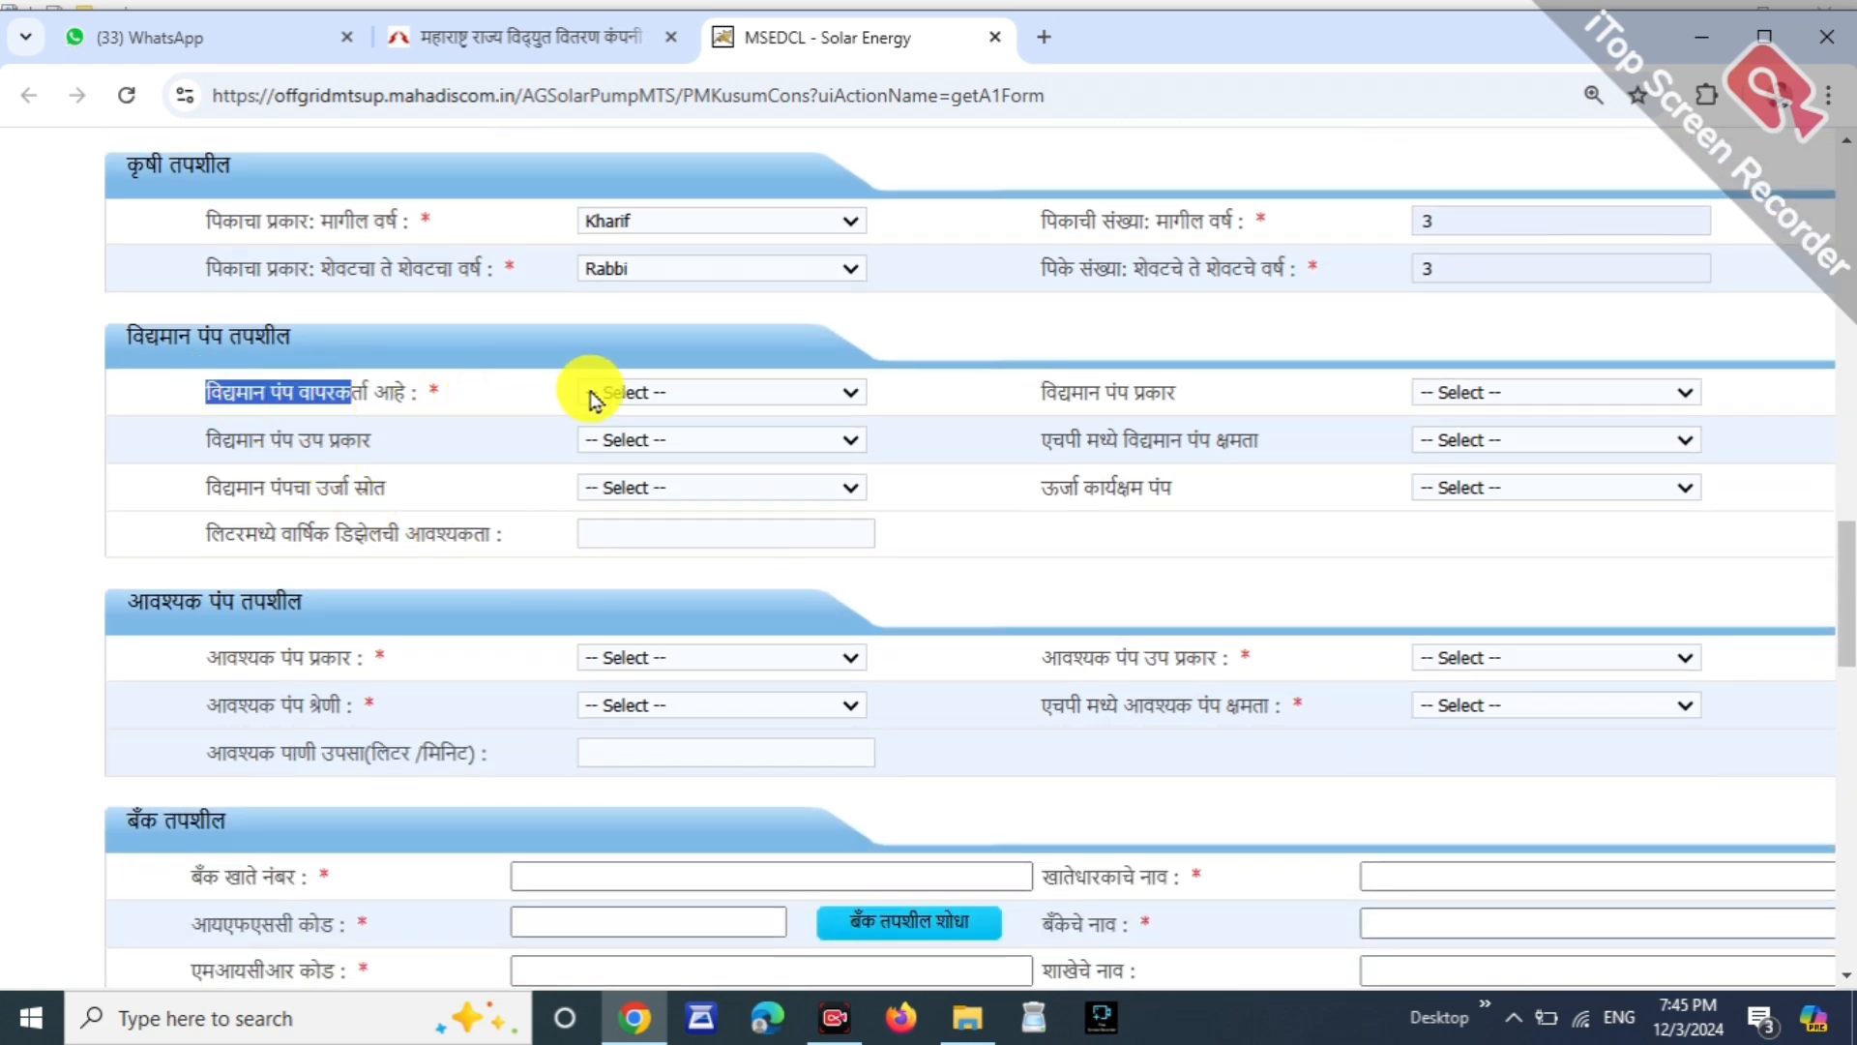
{"action": "left_click", "coordinate": [683, 406]}
{"action": "left_click", "coordinate": [648, 486]}
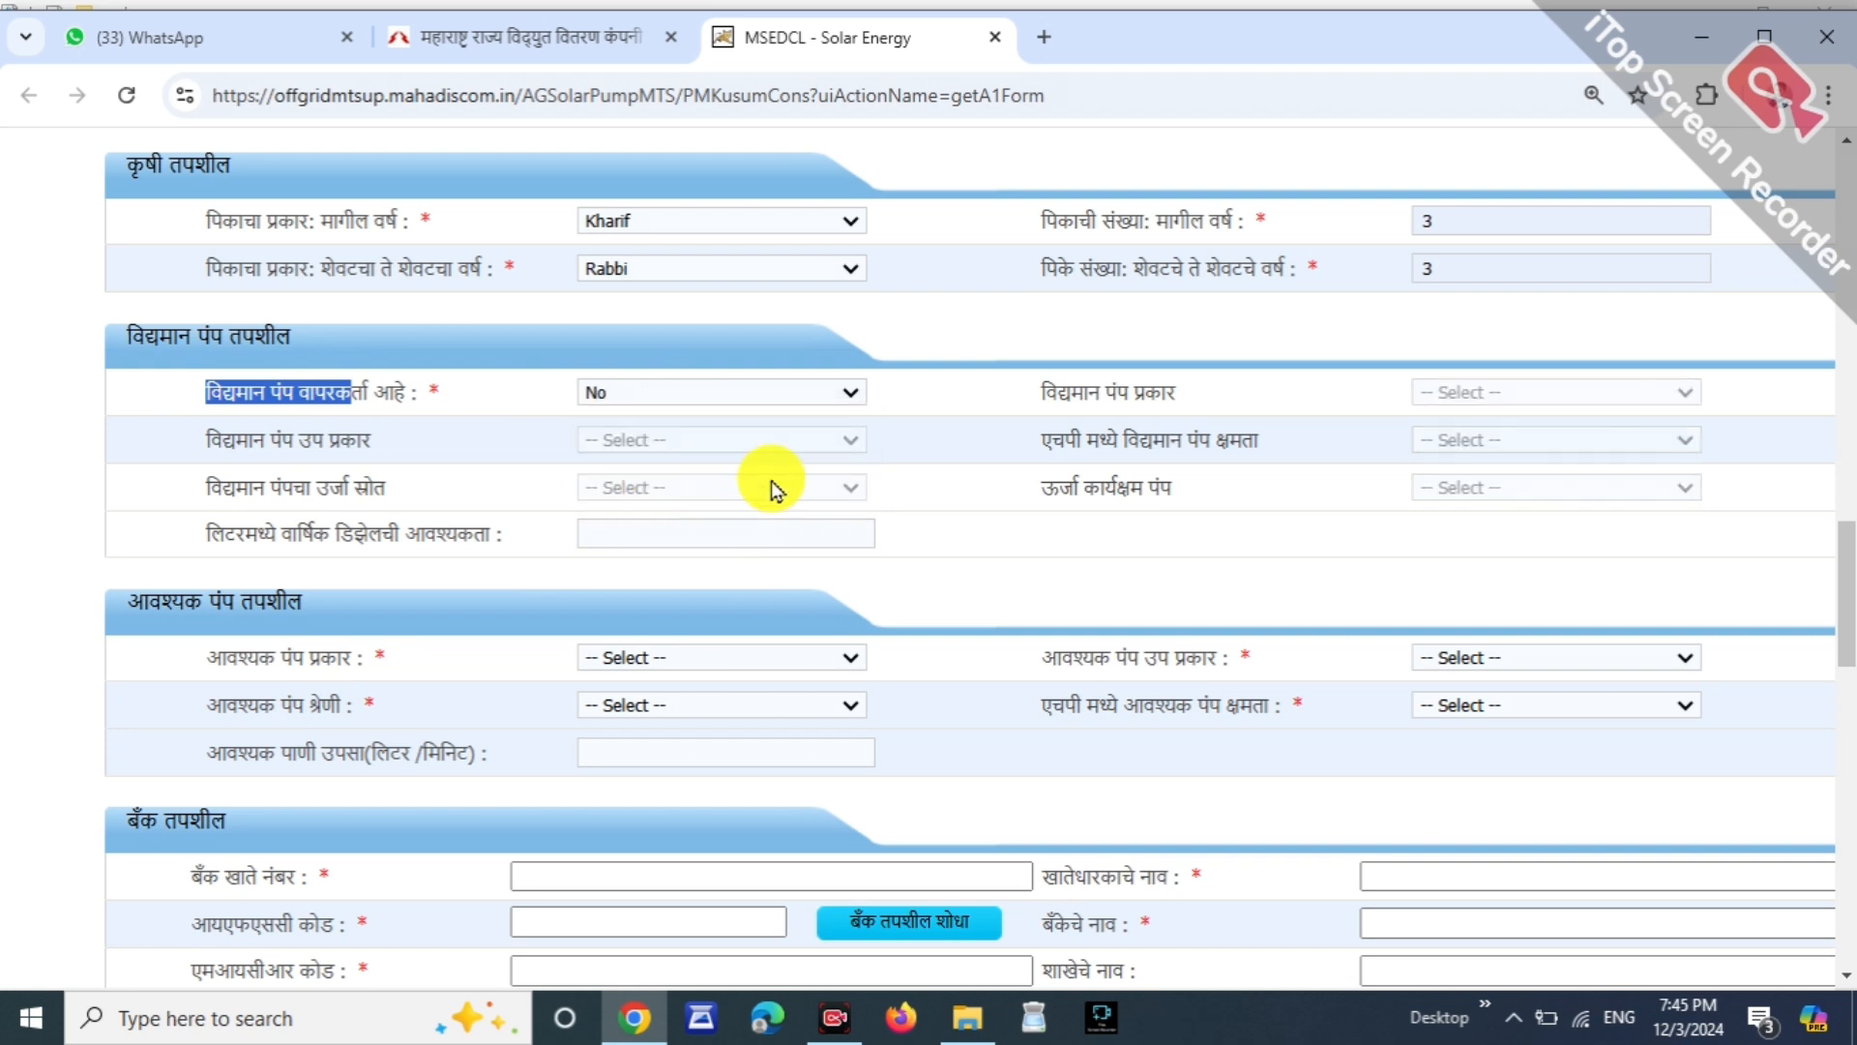
Step: Set the required pump type to DC and its sub-type to Surface
{"action": "scroll", "coordinate": [386, 497], "scroll_direction": "down", "scroll_amount": 3}
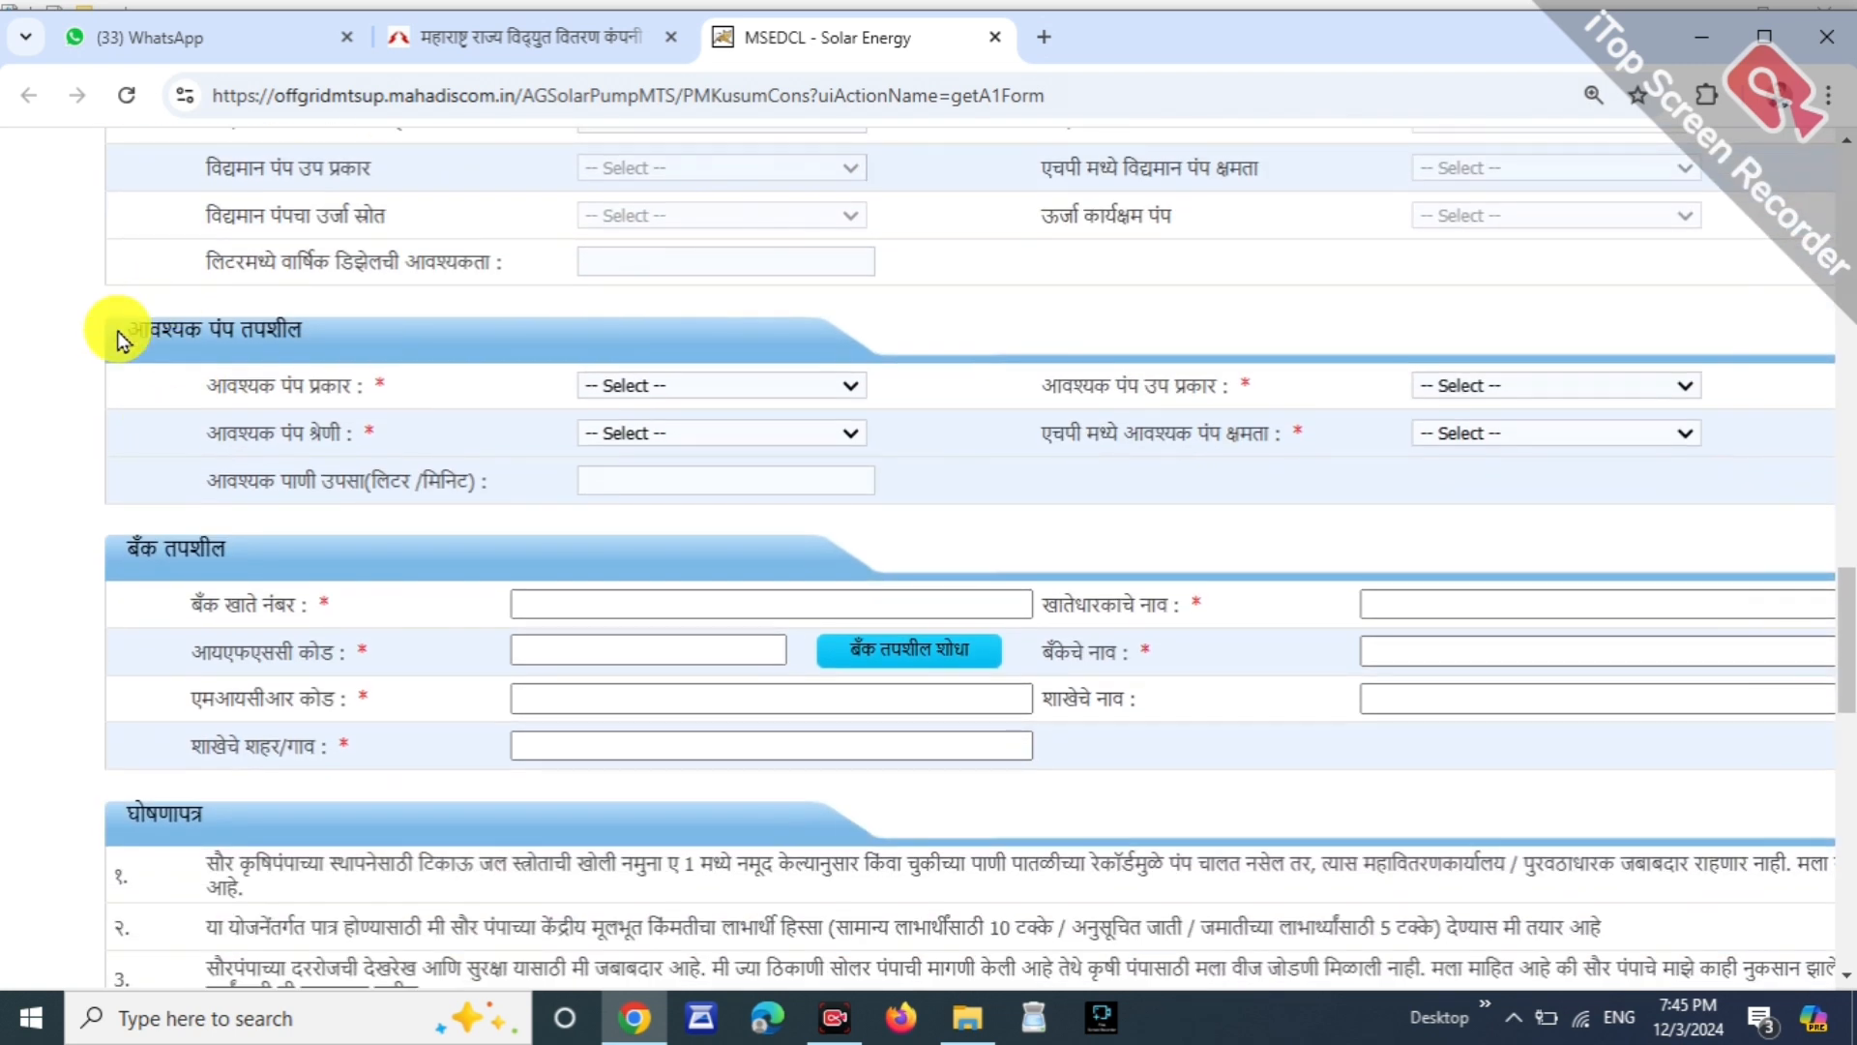
{"action": "left_click_drag", "start_coordinate": [124, 332], "coordinate": [343, 385]}
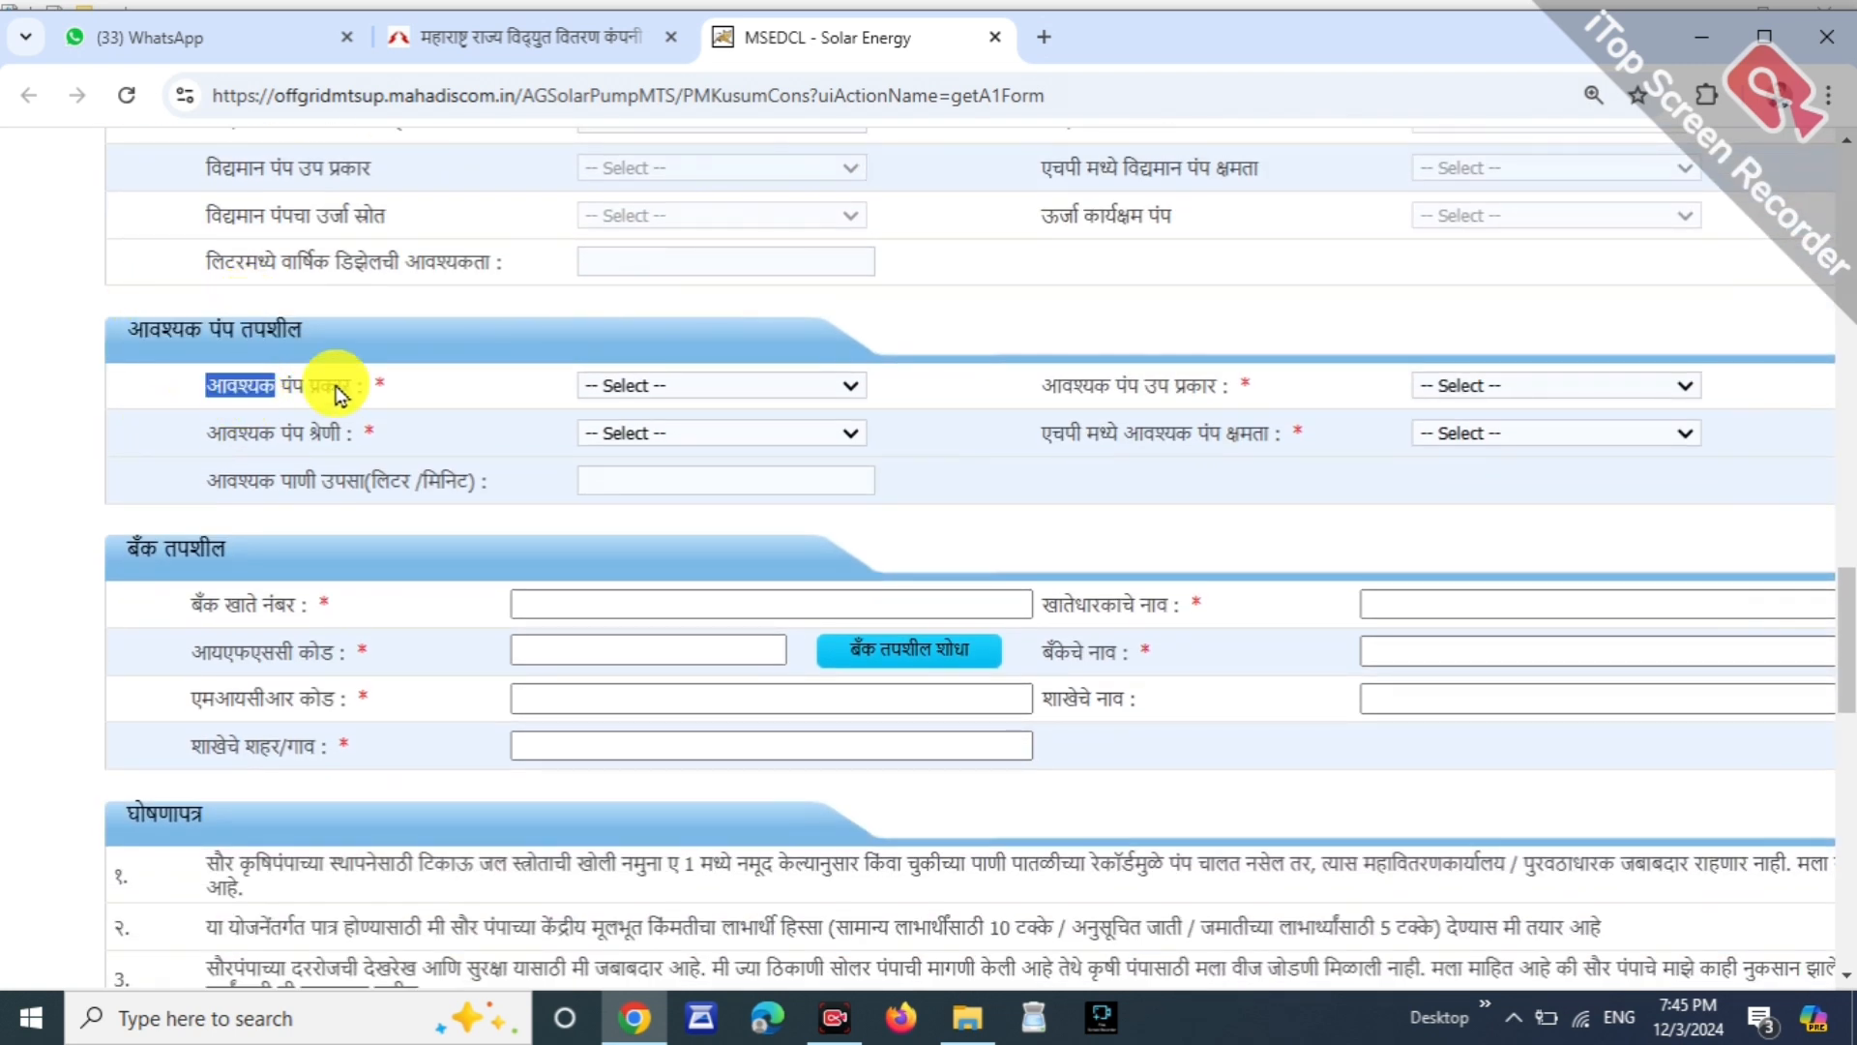
{"action": "left_click", "coordinate": [663, 387]}
{"action": "left_click", "coordinate": [643, 451]}
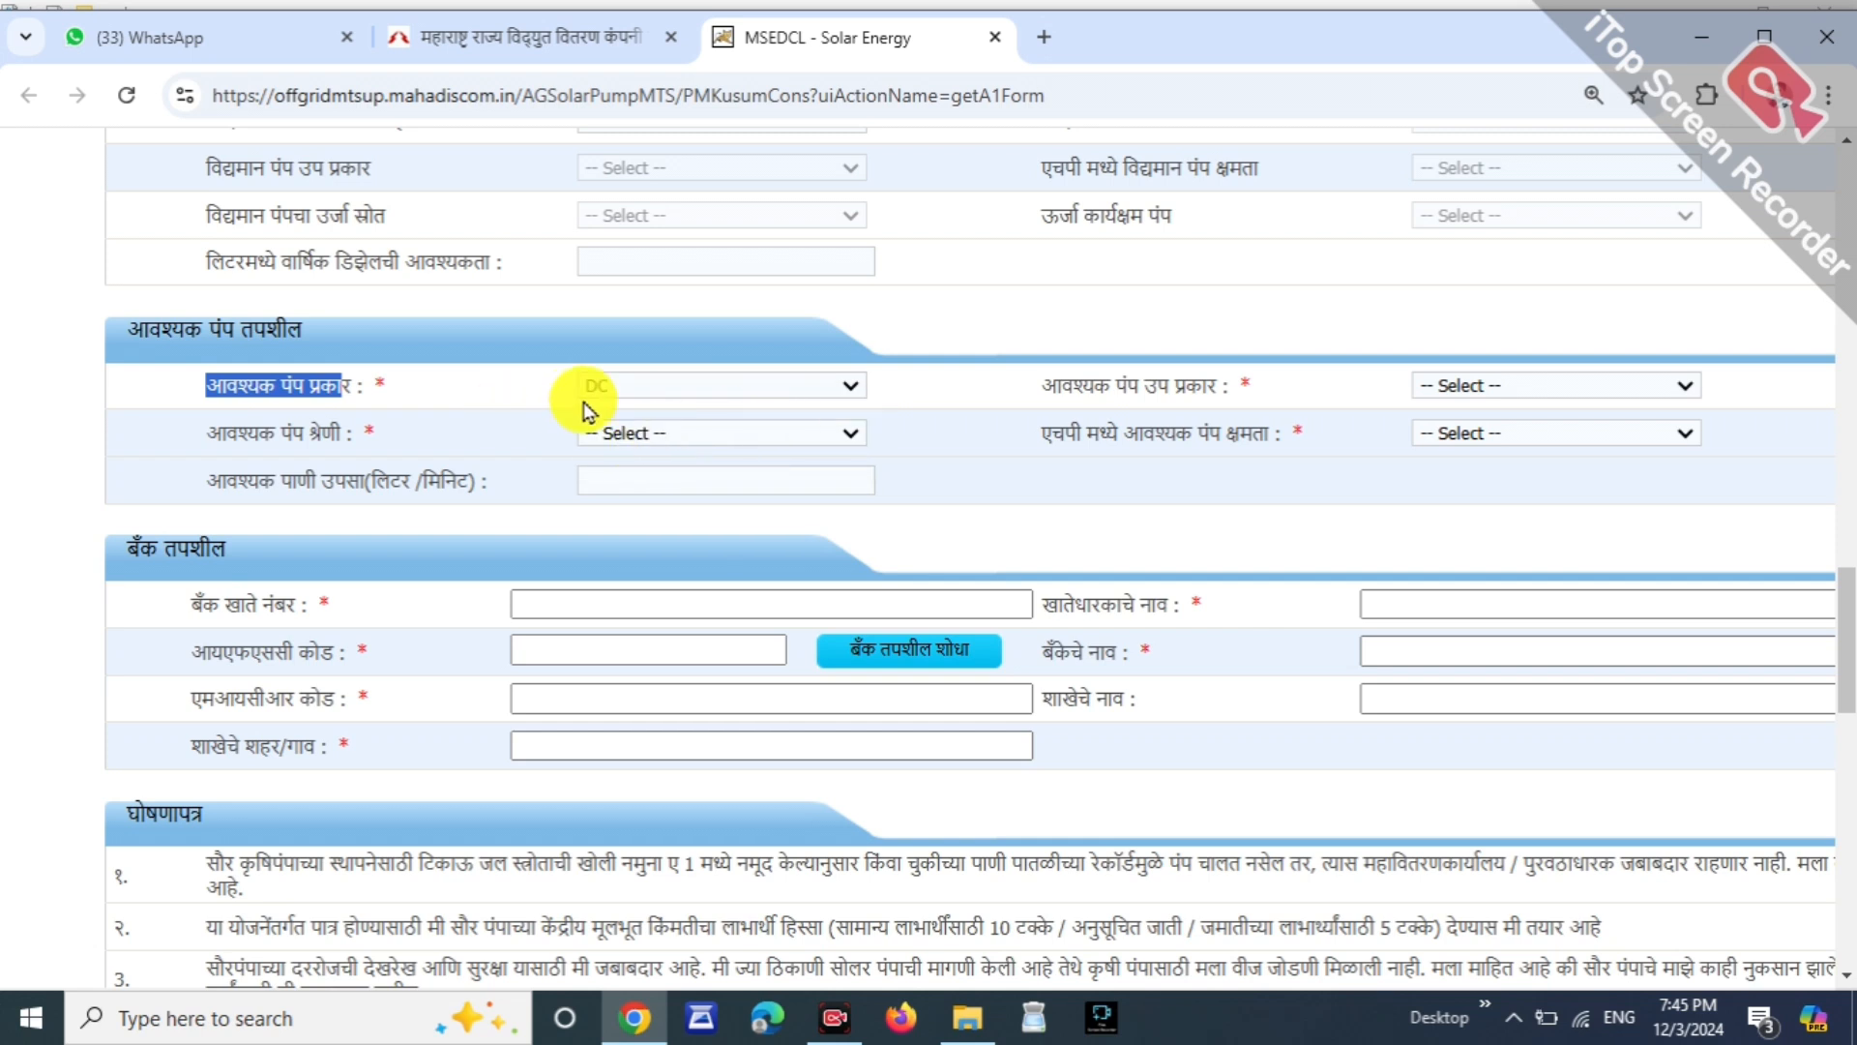
{"action": "left_click", "coordinate": [1480, 385]}
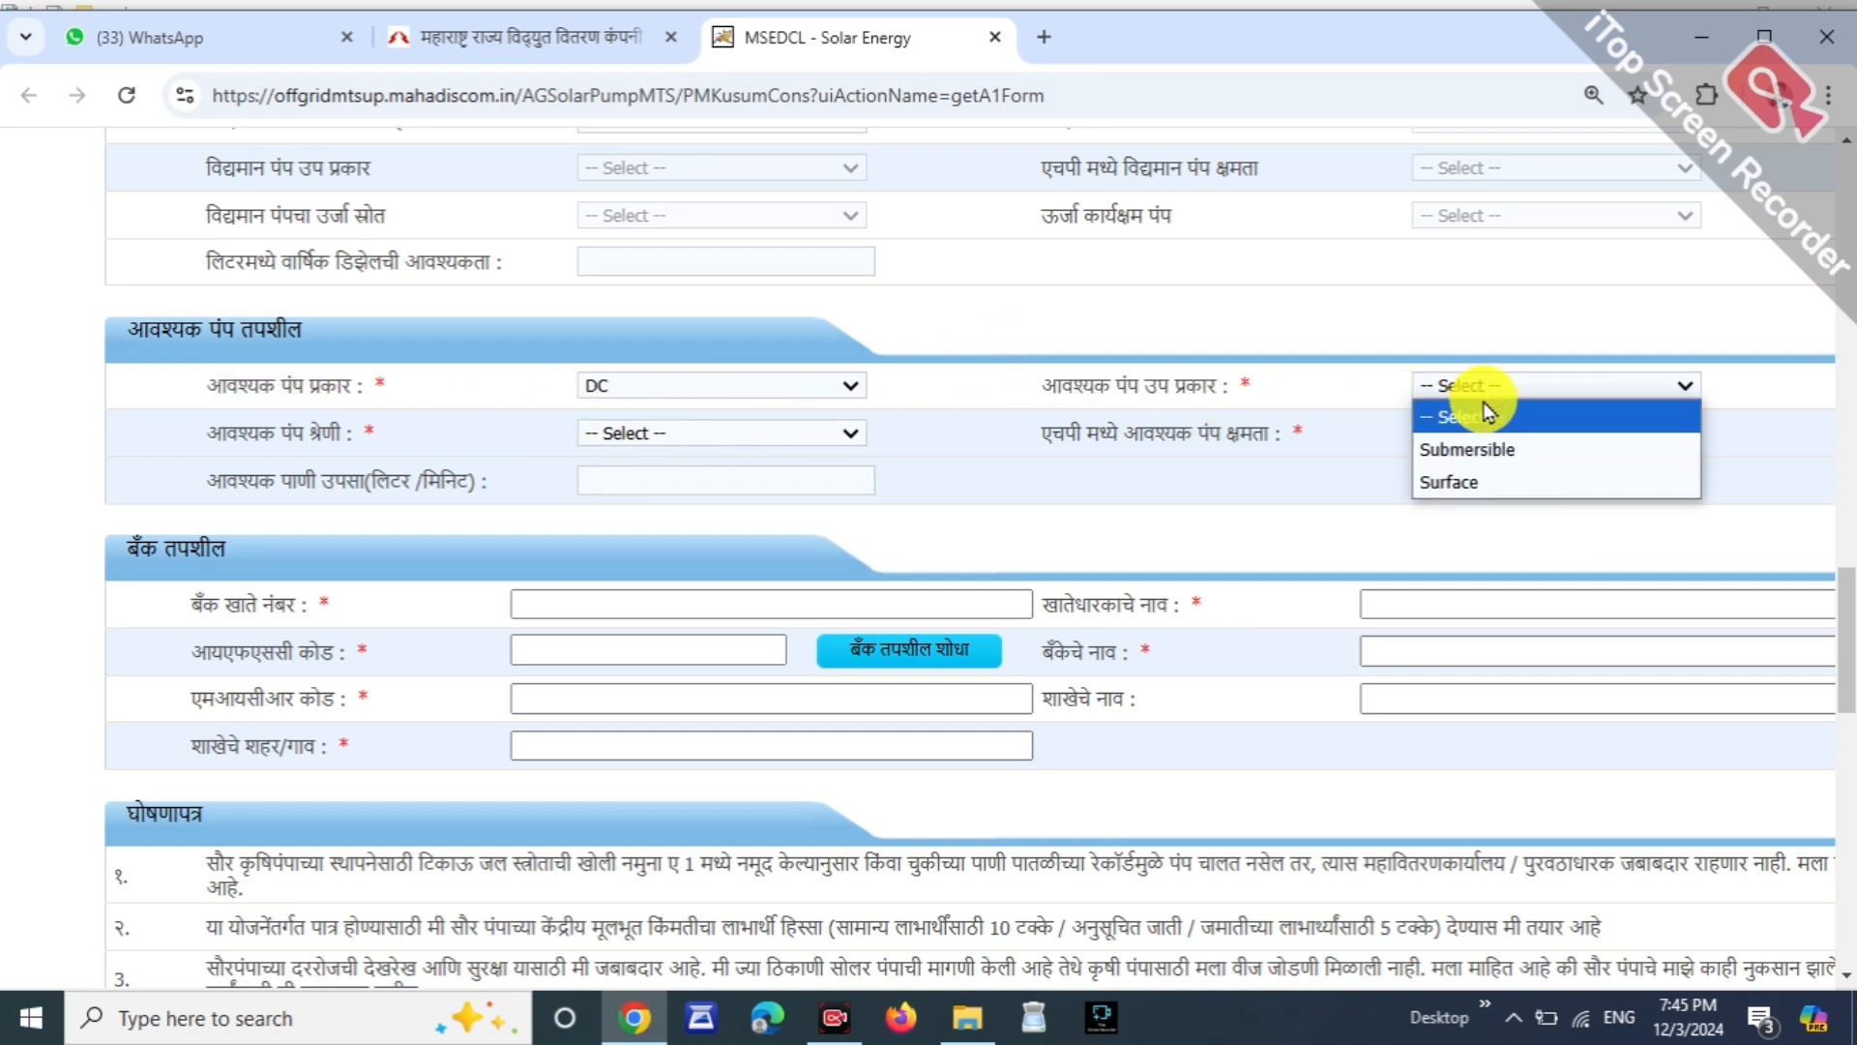
{"action": "left_click", "coordinate": [1496, 483]}
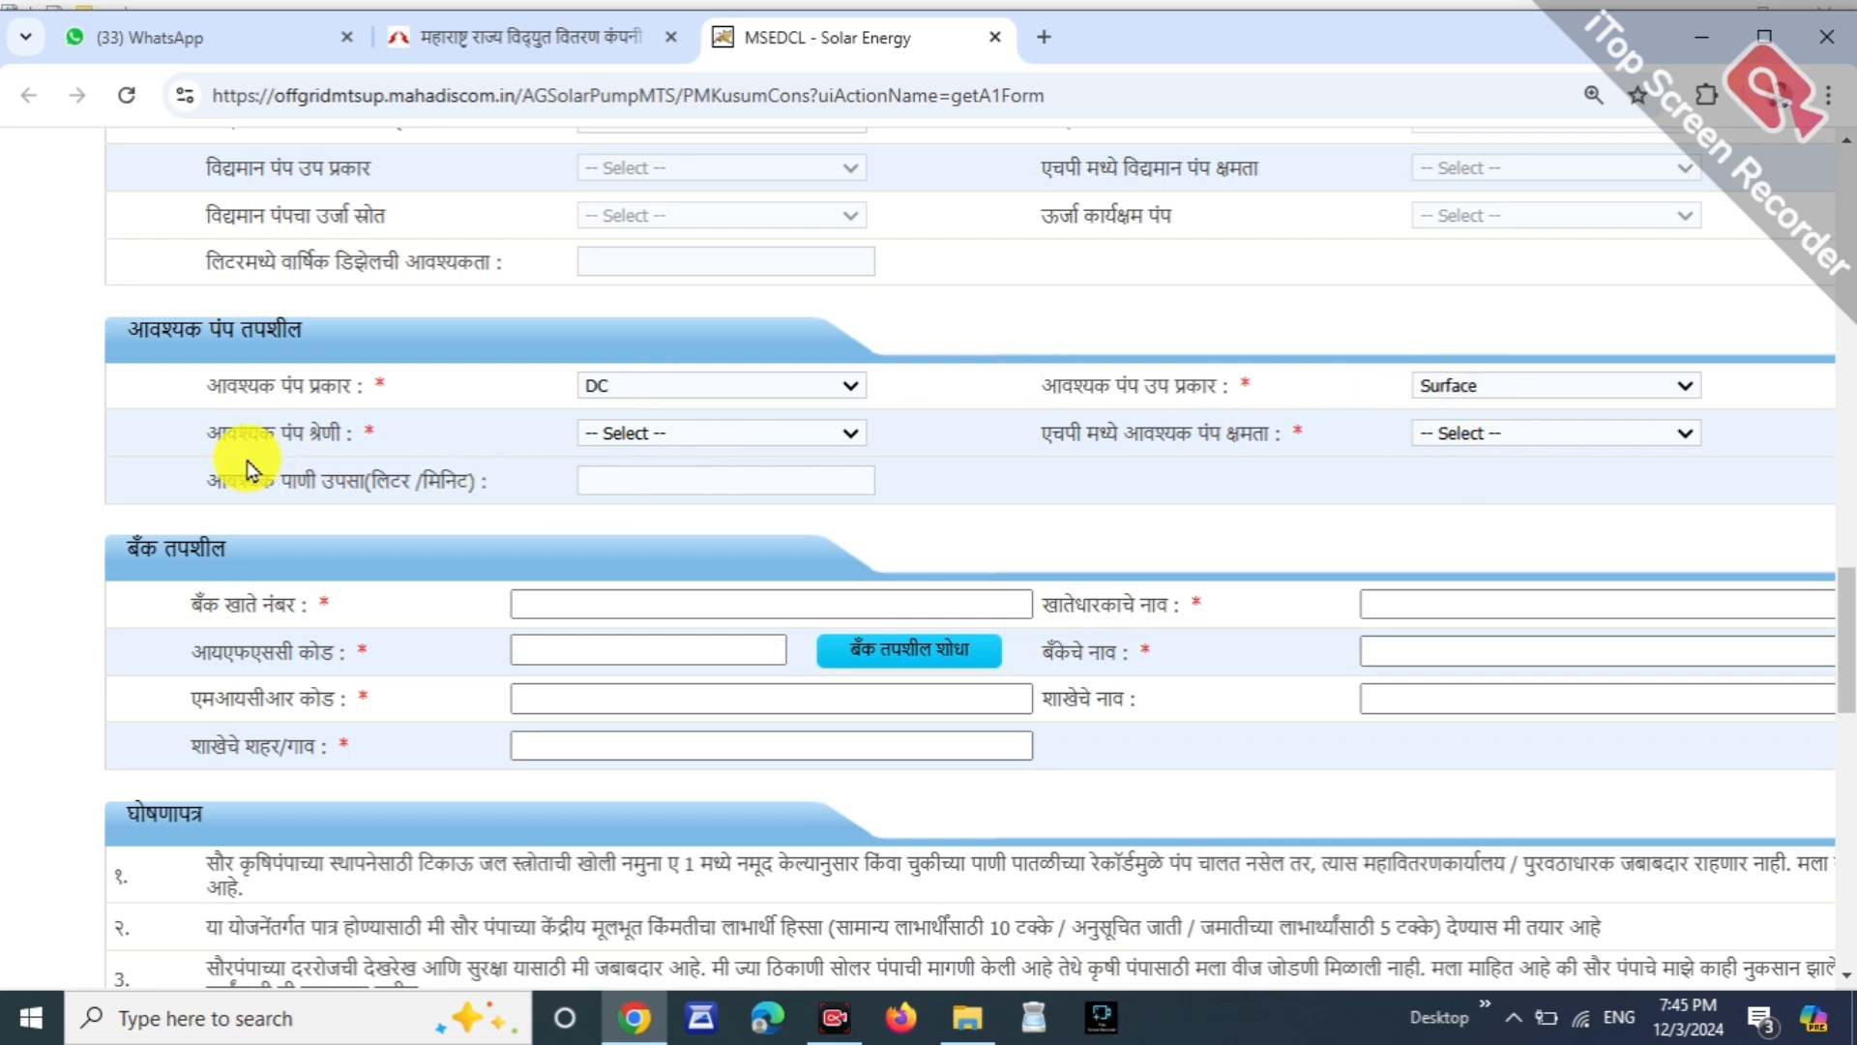
Step: Set the required pump category to Water and the required pump capacity to 5 HP
{"action": "left_click_drag", "start_coordinate": [203, 428], "coordinate": [274, 428]}
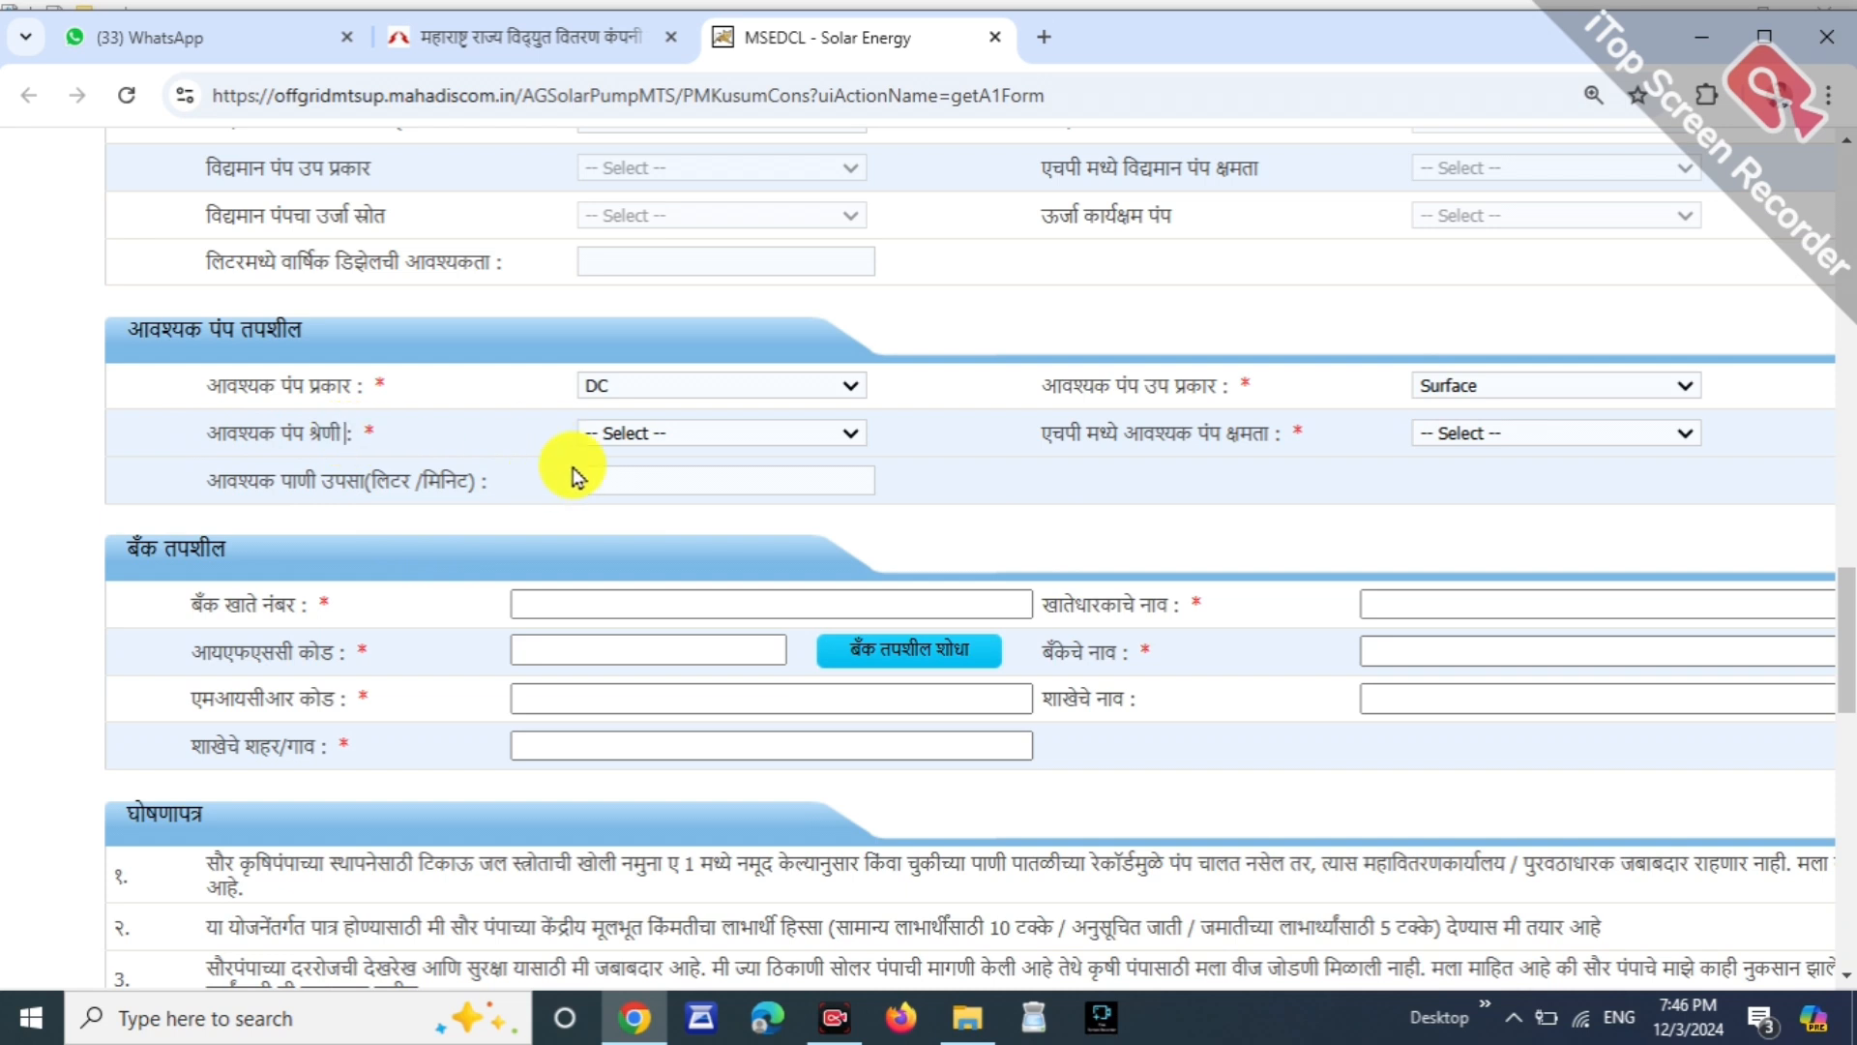
{"action": "left_click", "coordinate": [671, 435]}
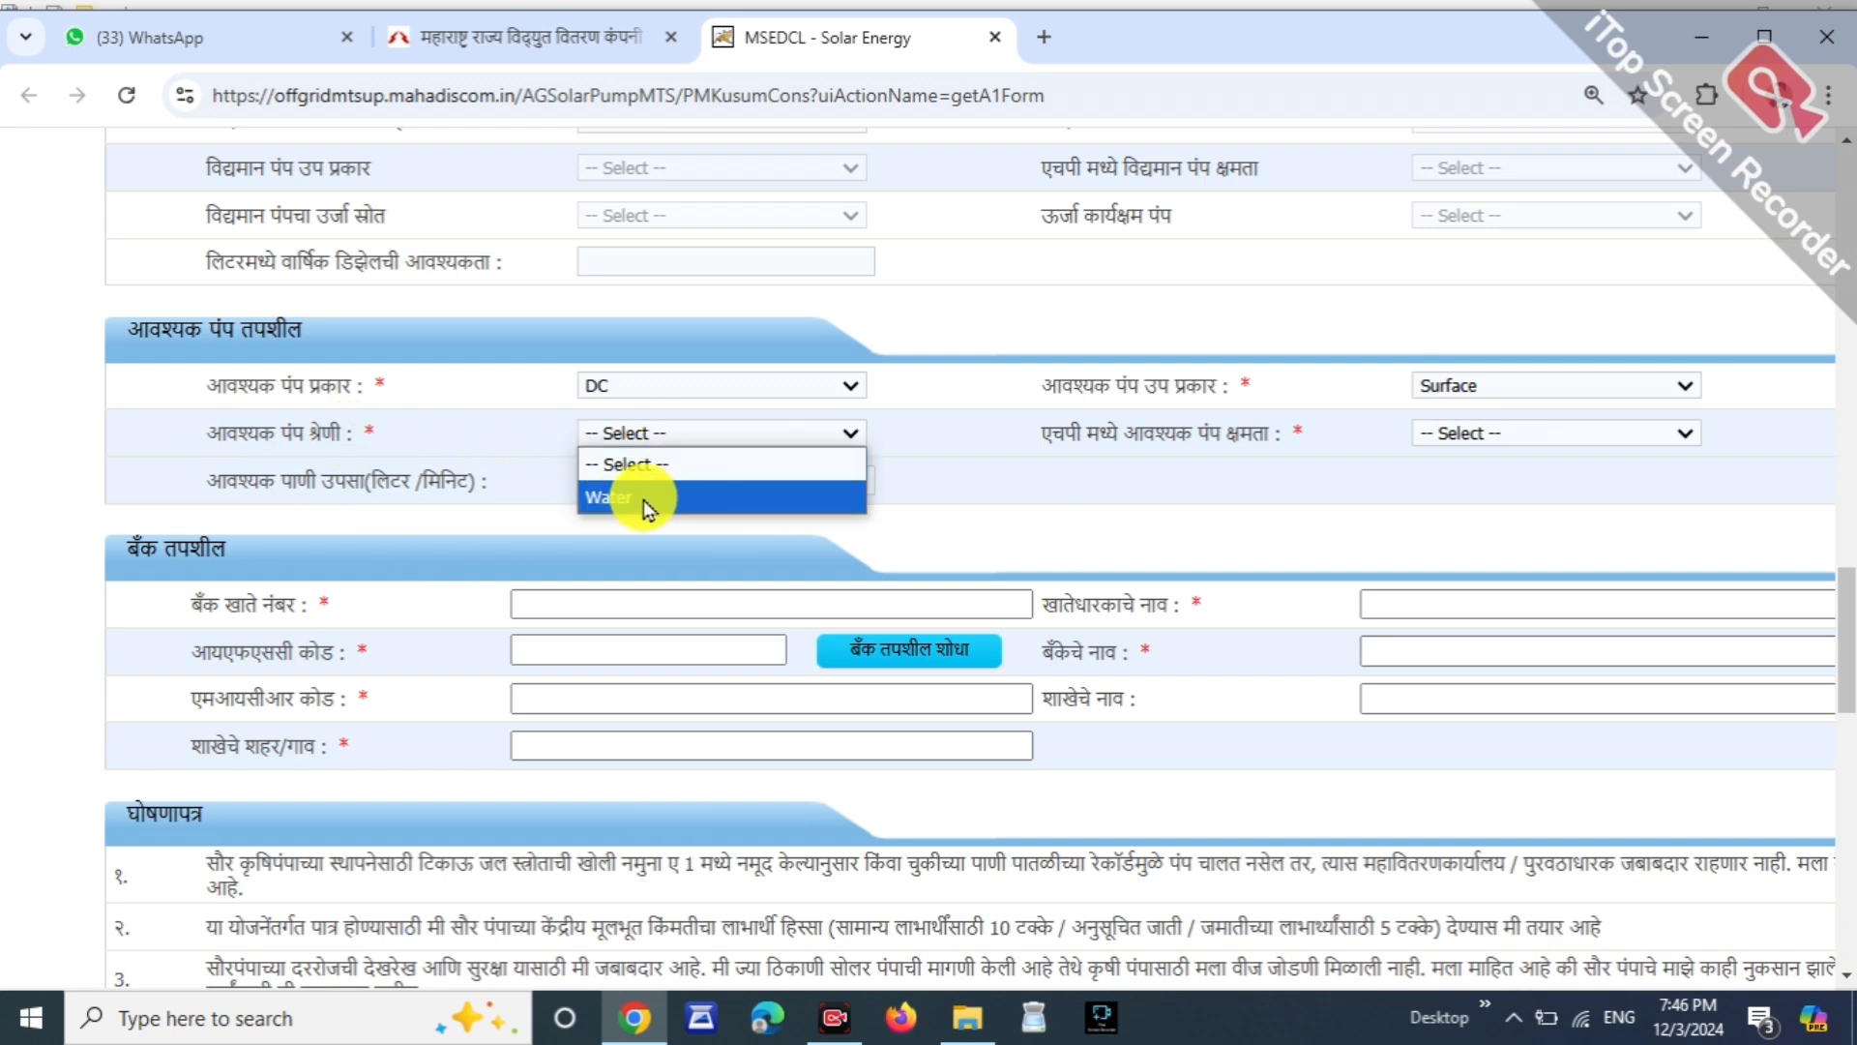
{"action": "left_click", "coordinate": [642, 499]}
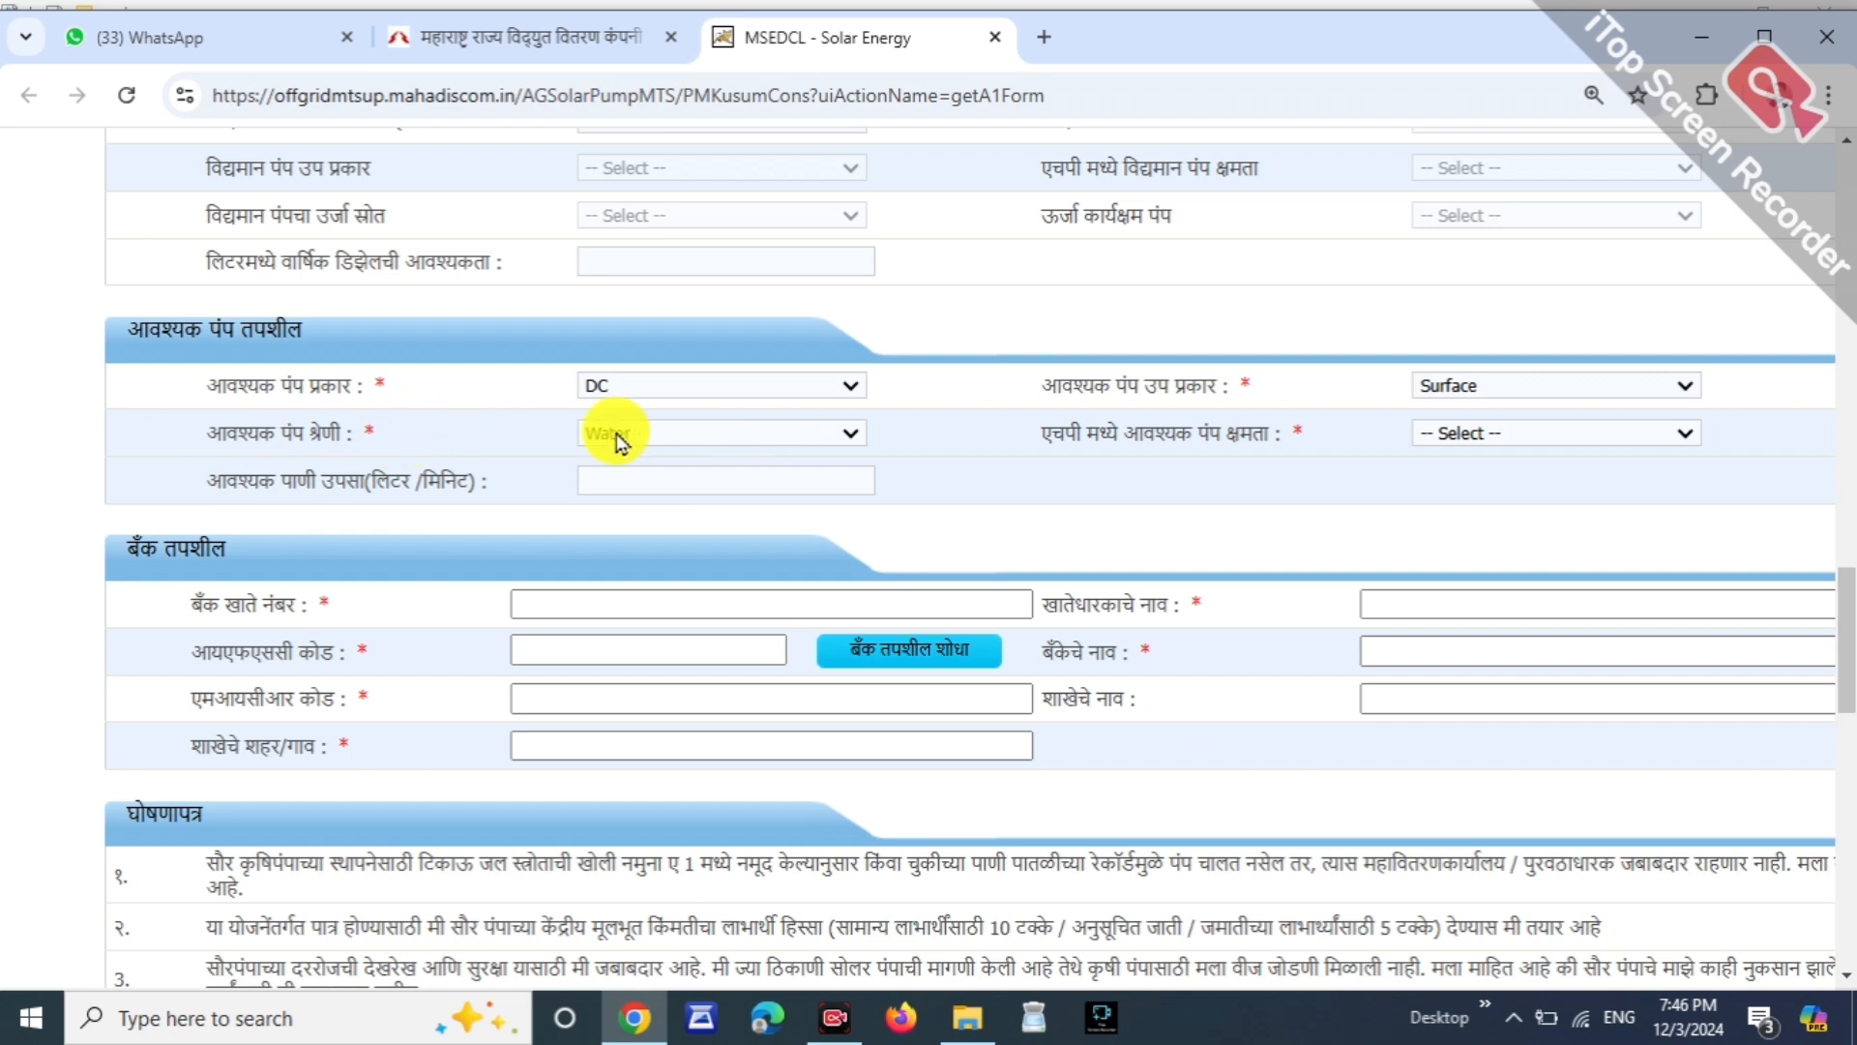
{"action": "left_click_drag", "start_coordinate": [1045, 443], "coordinate": [1141, 474]}
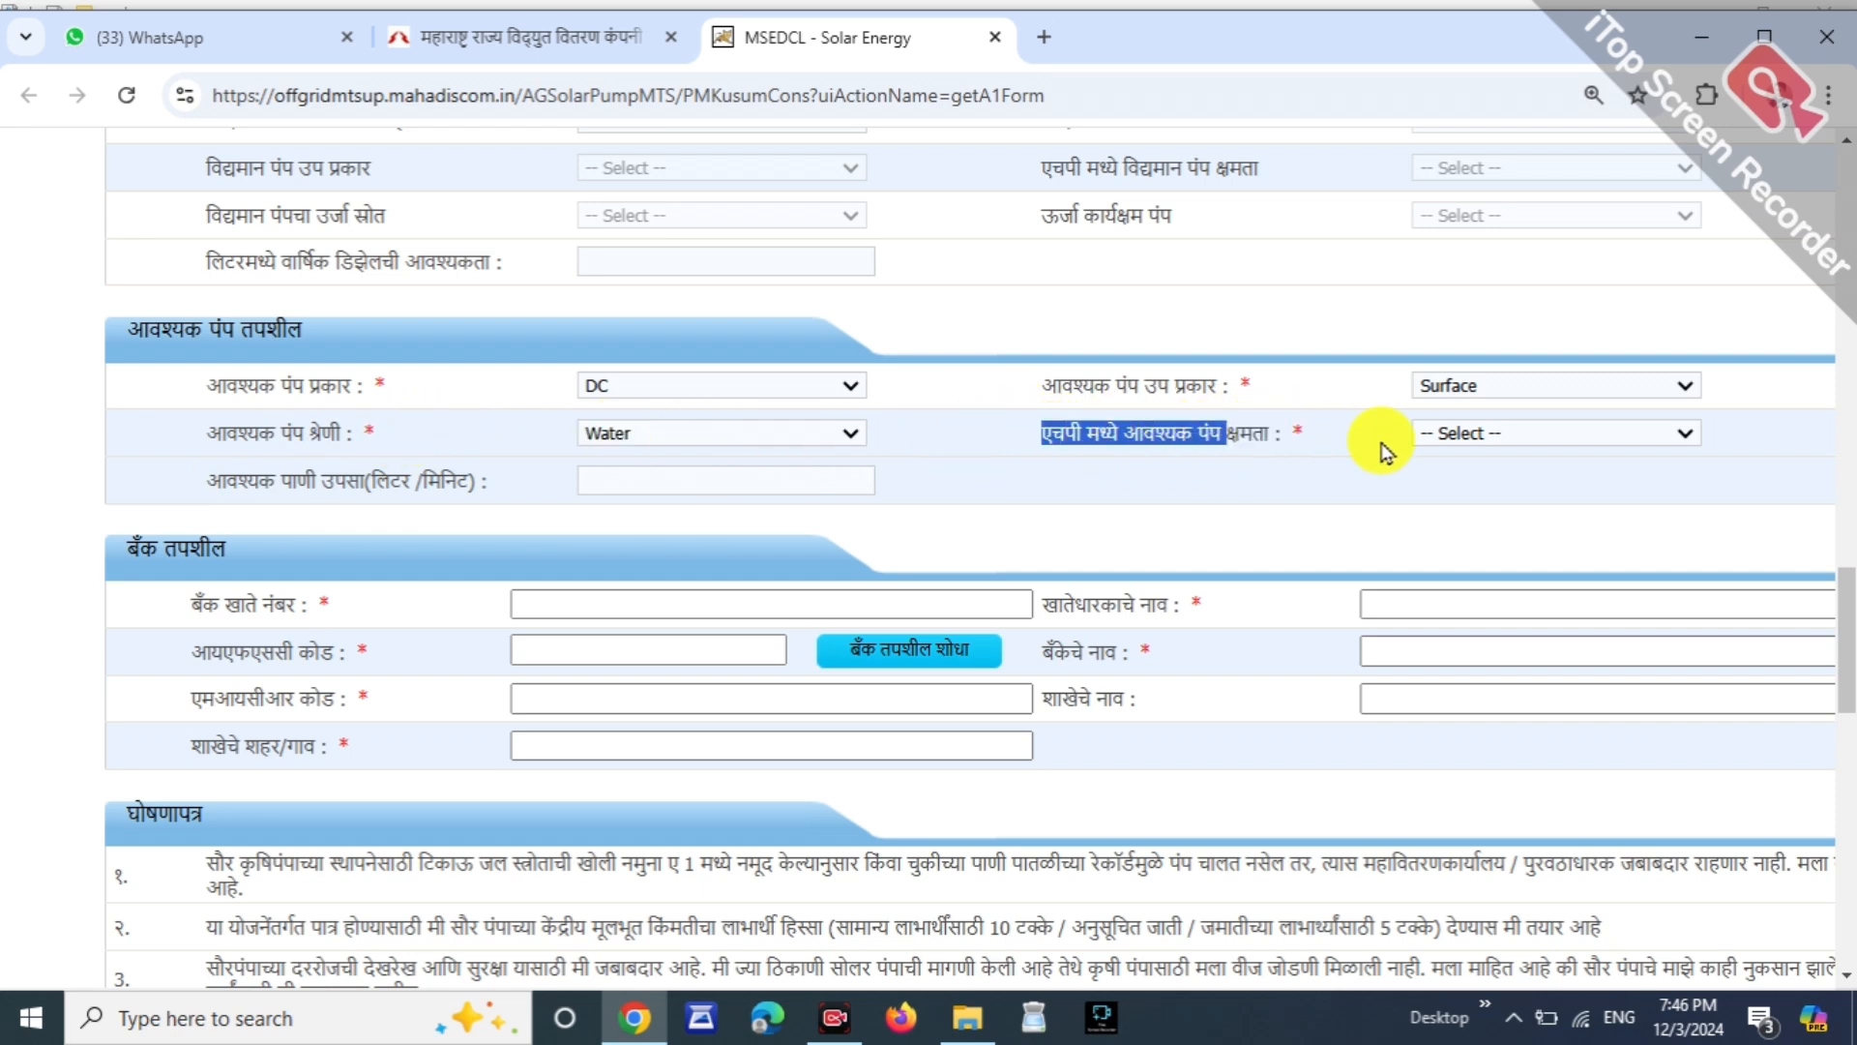
{"action": "left_click", "coordinate": [1450, 432]}
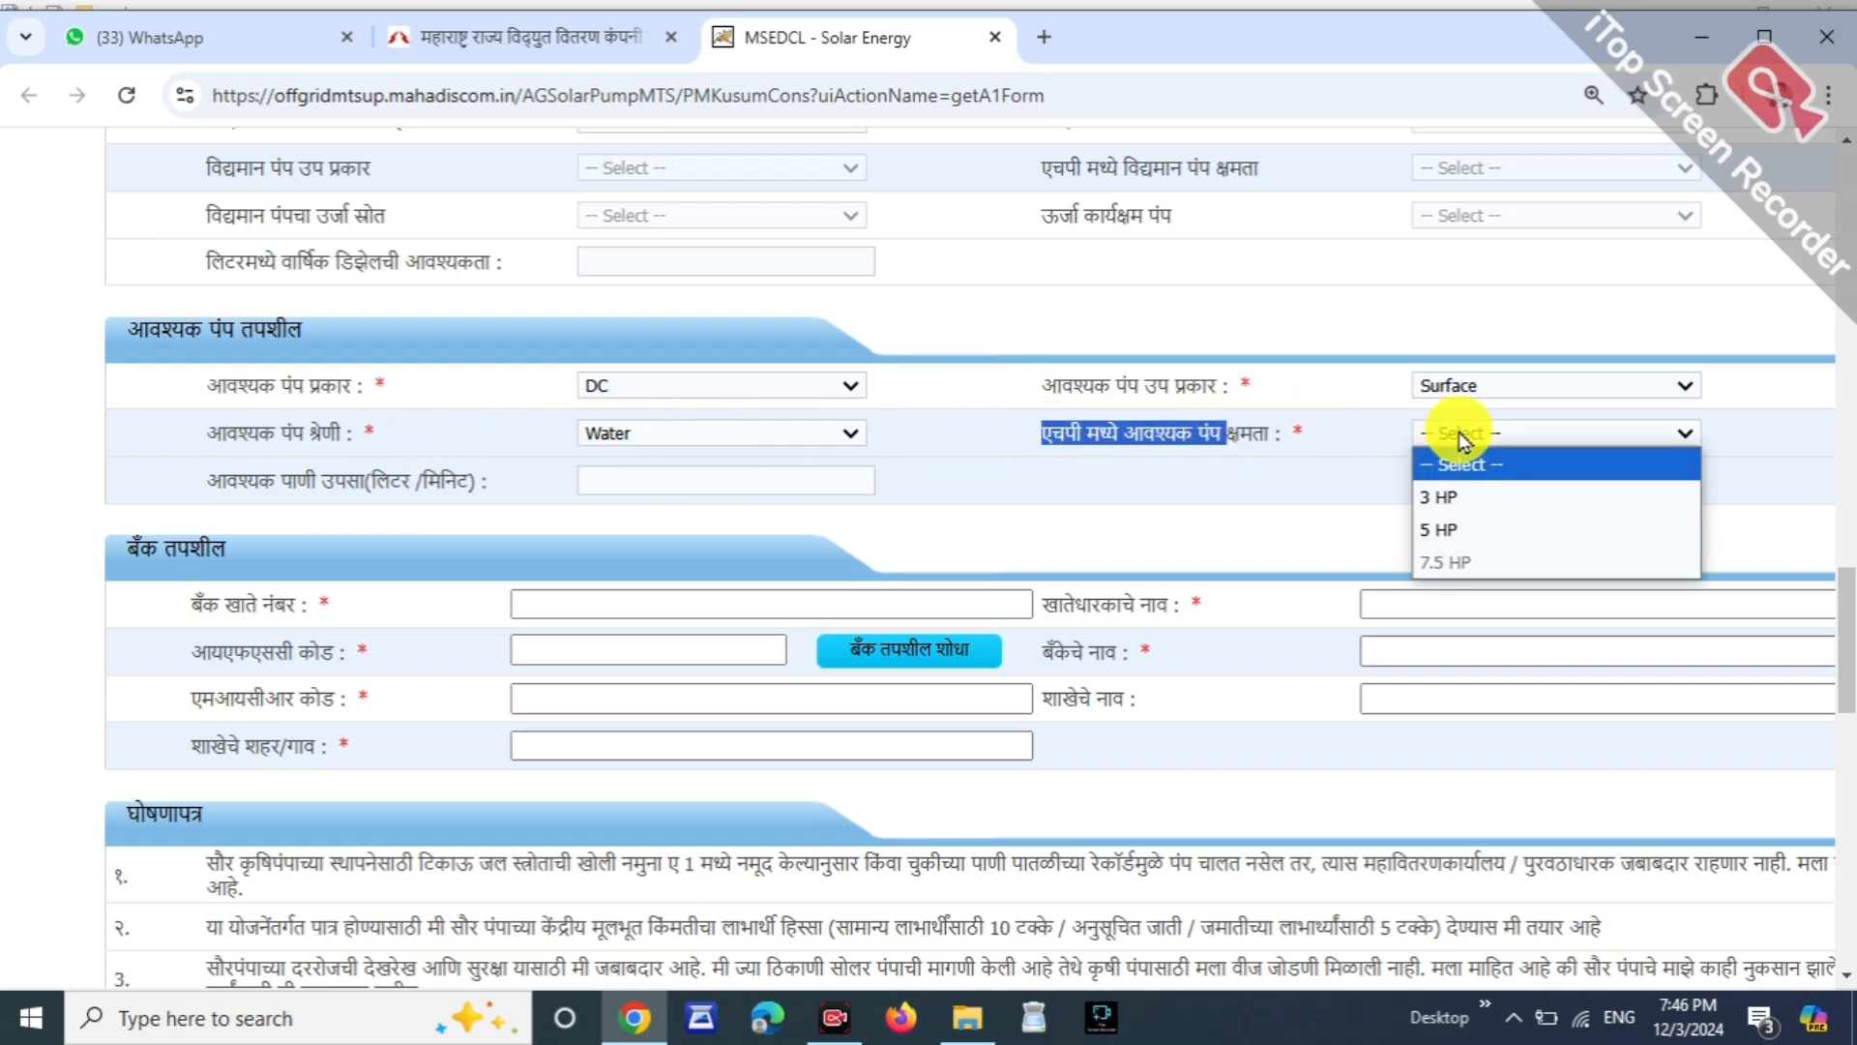
{"action": "left_click", "coordinate": [1497, 537]}
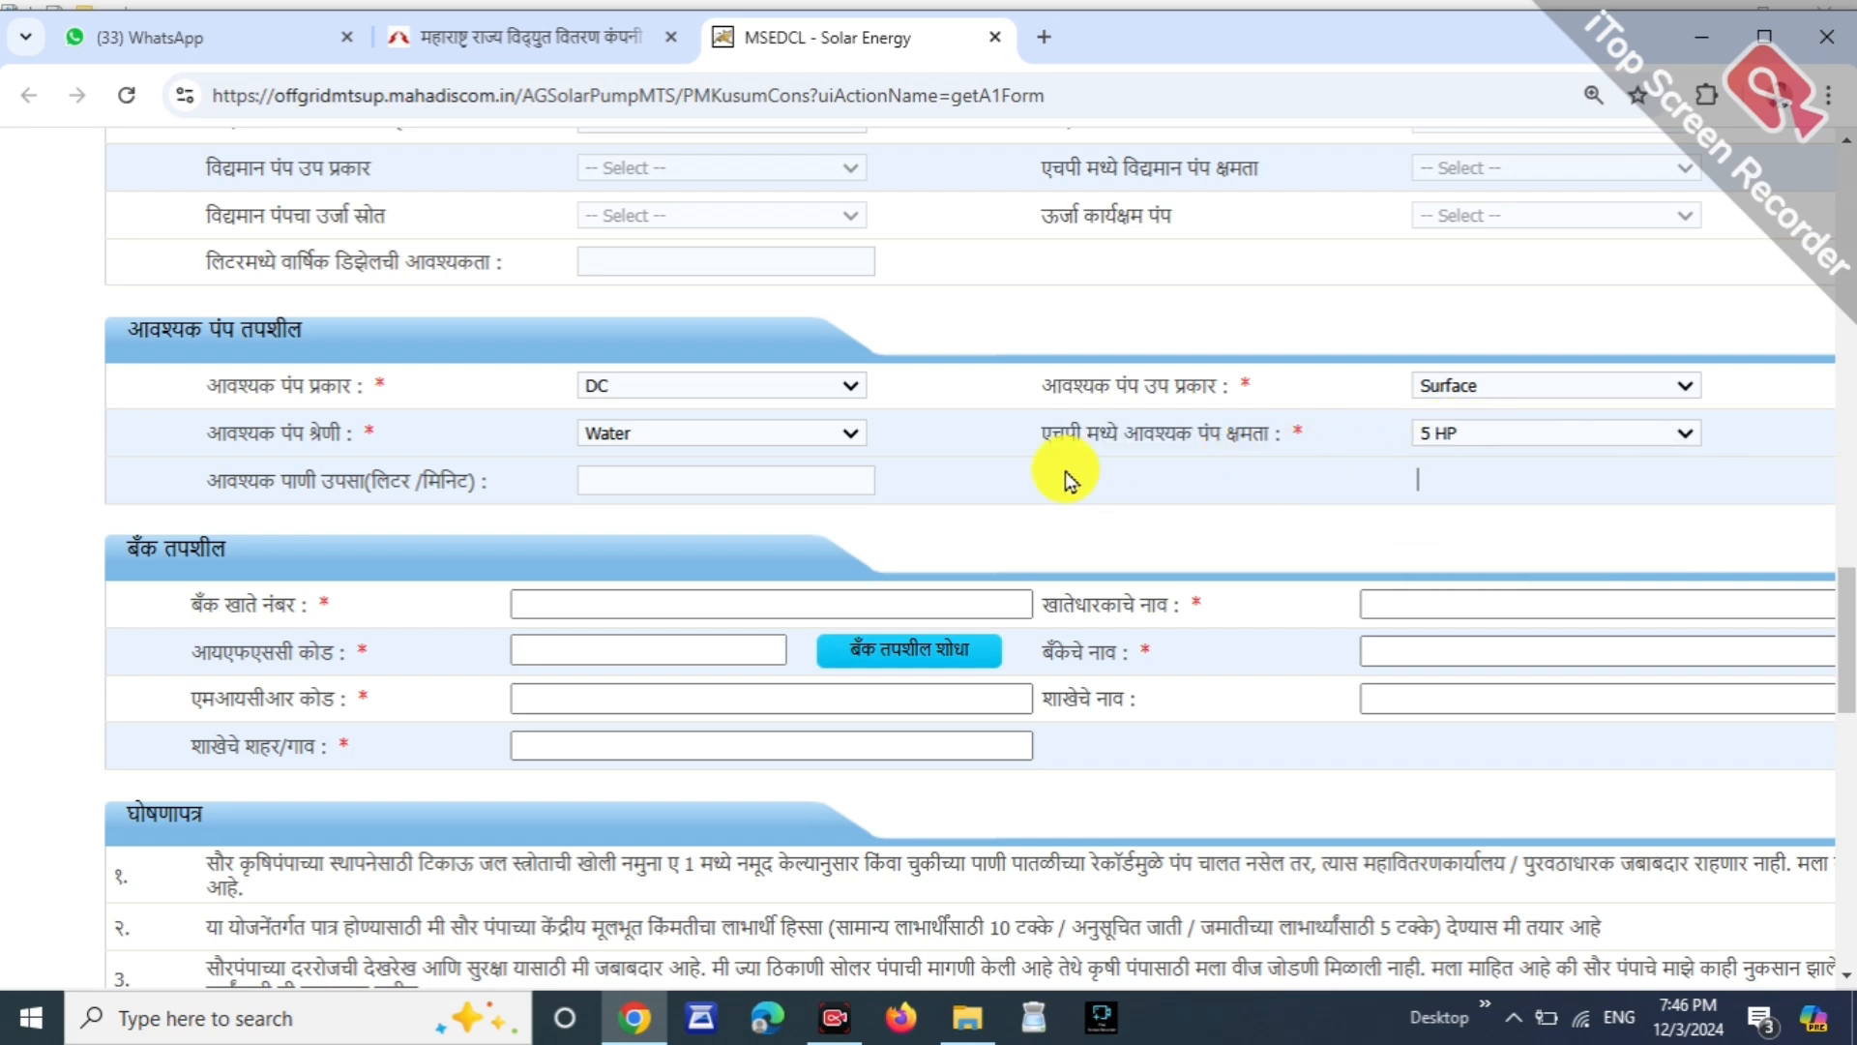
{"action": "left_click_drag", "start_coordinate": [1048, 459], "coordinate": [1179, 444]}
{"action": "left_click", "coordinate": [1351, 453]}
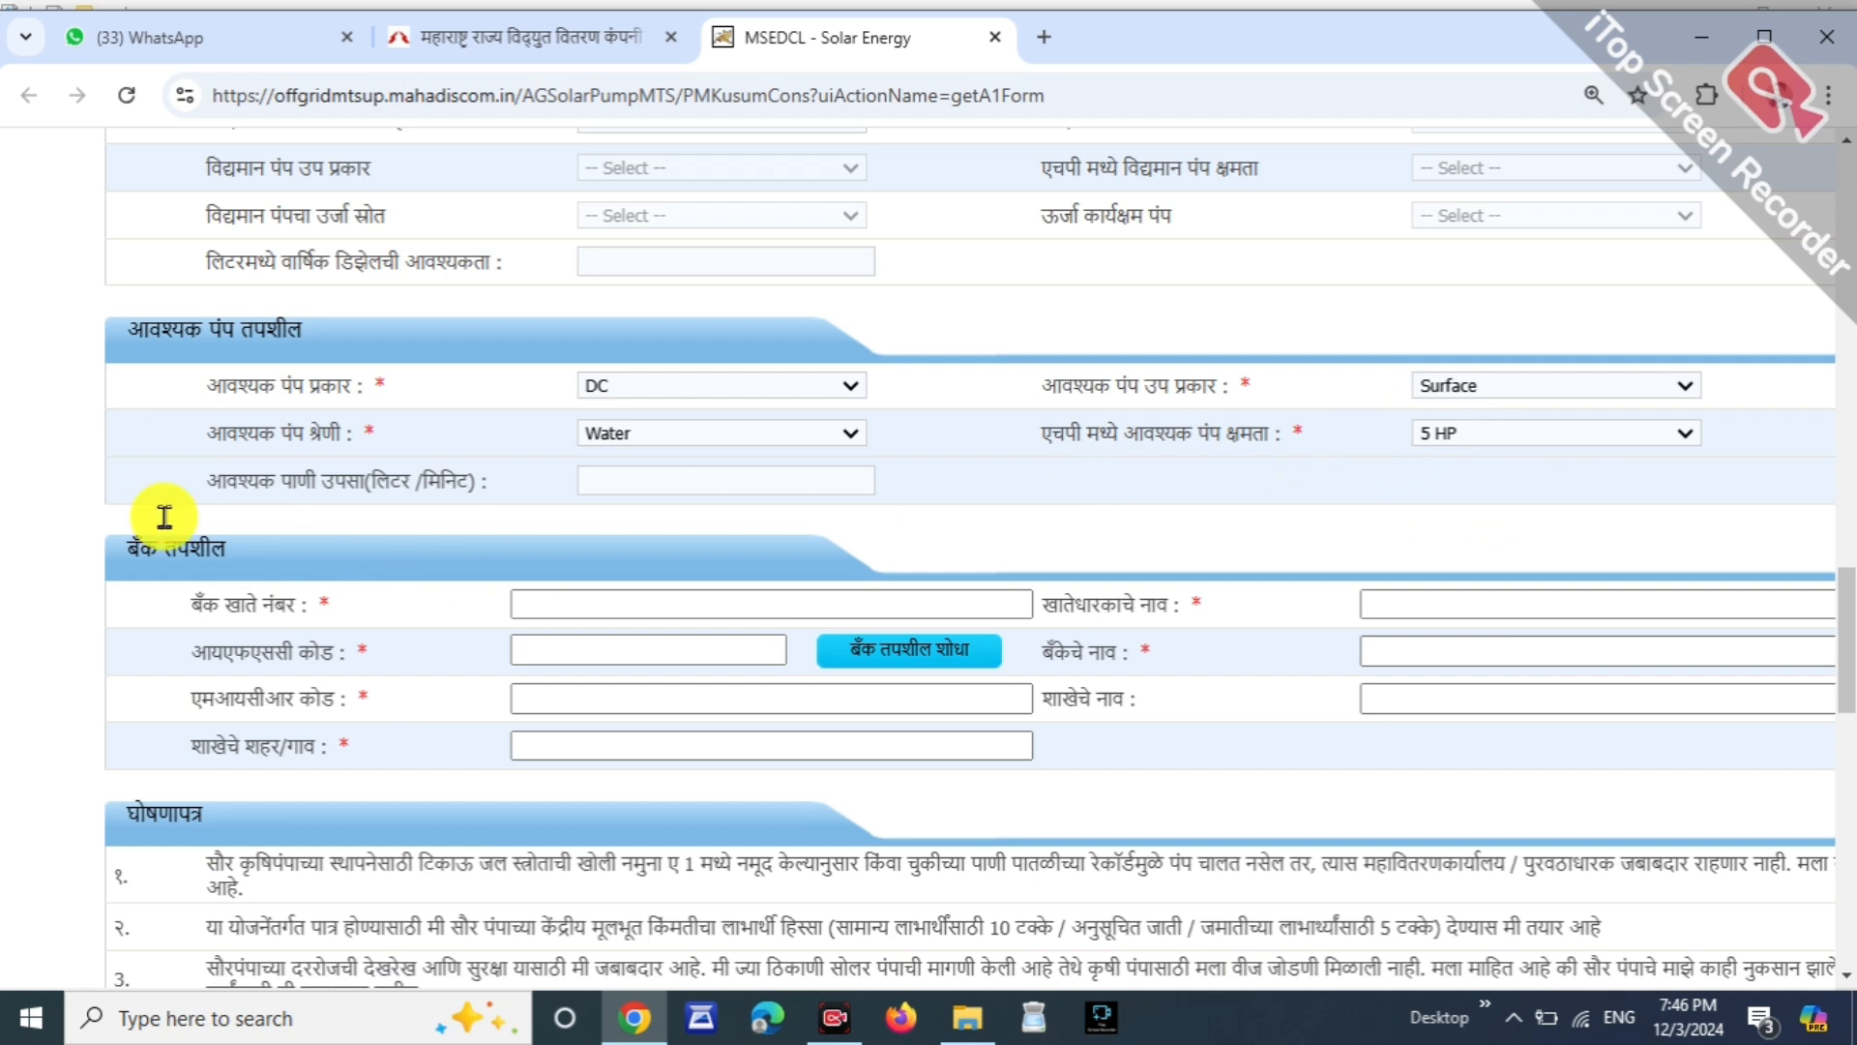
Step: Set the required water discharge to 500 litres per minute in the required pump details
{"action": "left_click_drag", "start_coordinate": [219, 494], "coordinate": [392, 490]}
{"action": "left_click", "coordinate": [627, 472]}
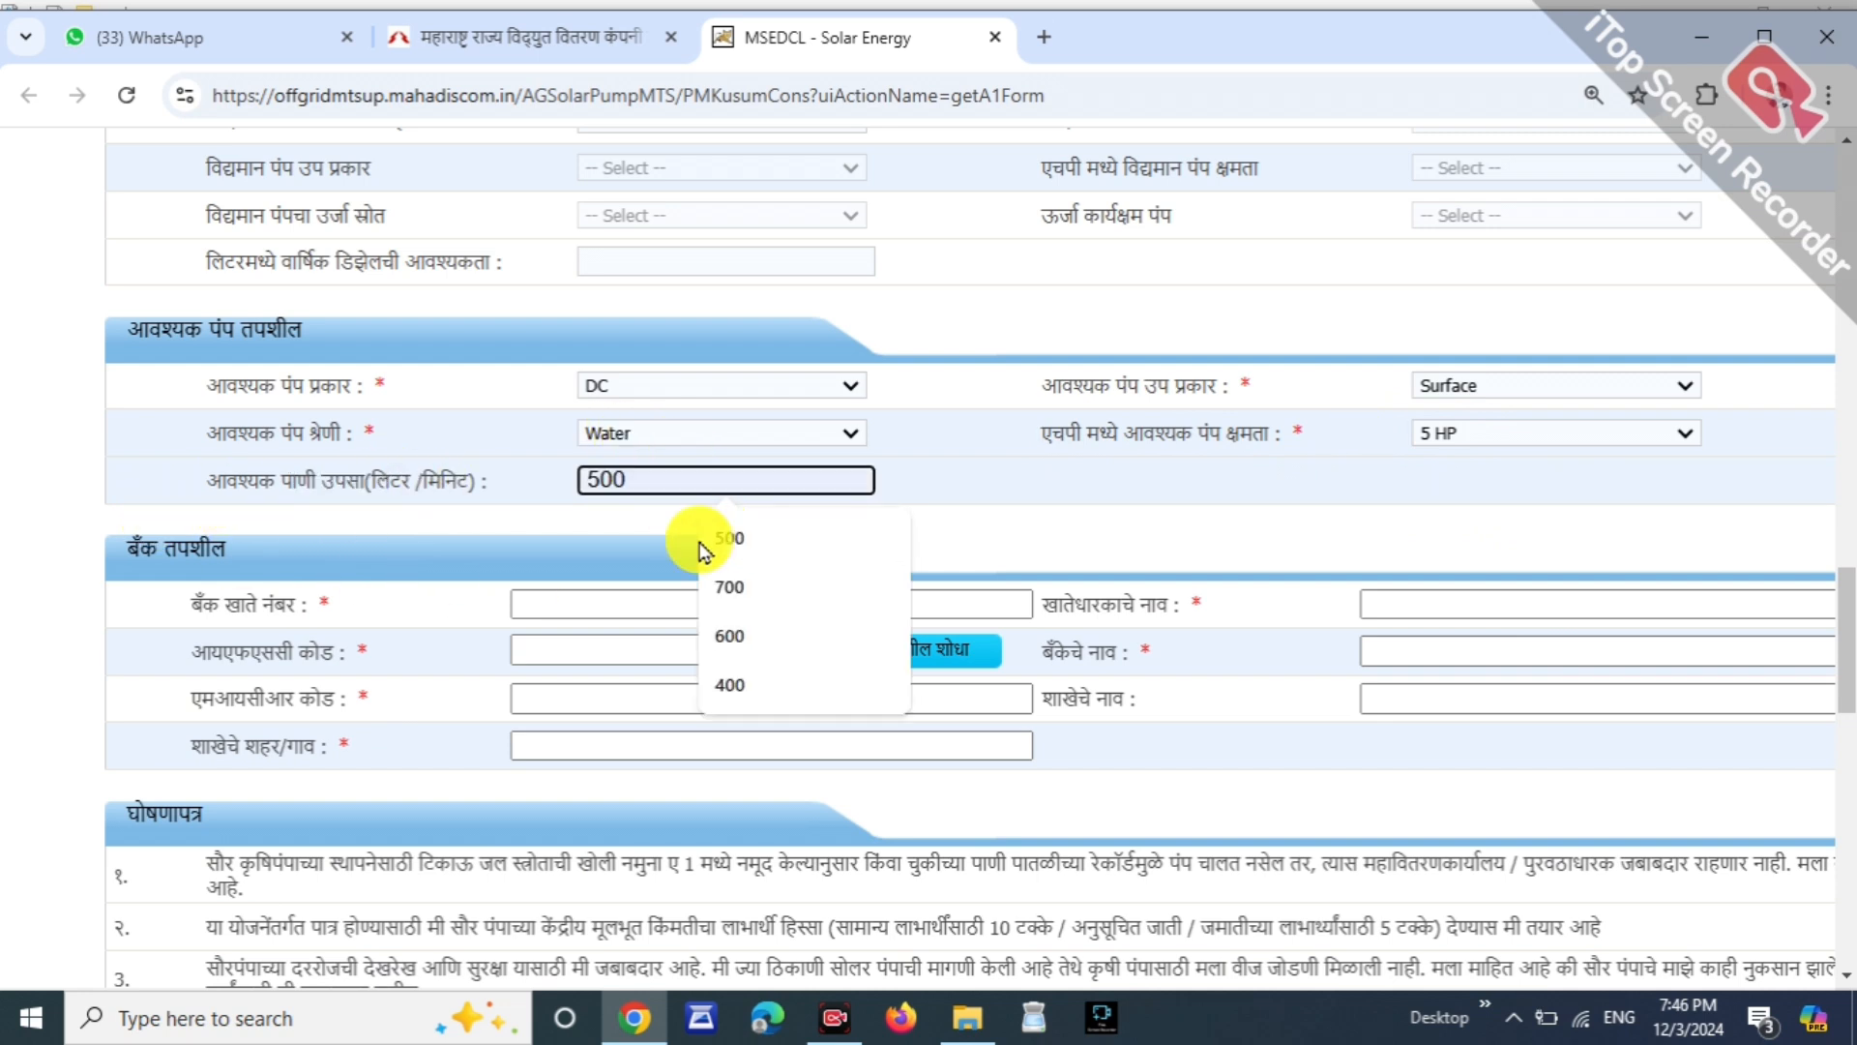
{"action": "left_click", "coordinate": [787, 538]}
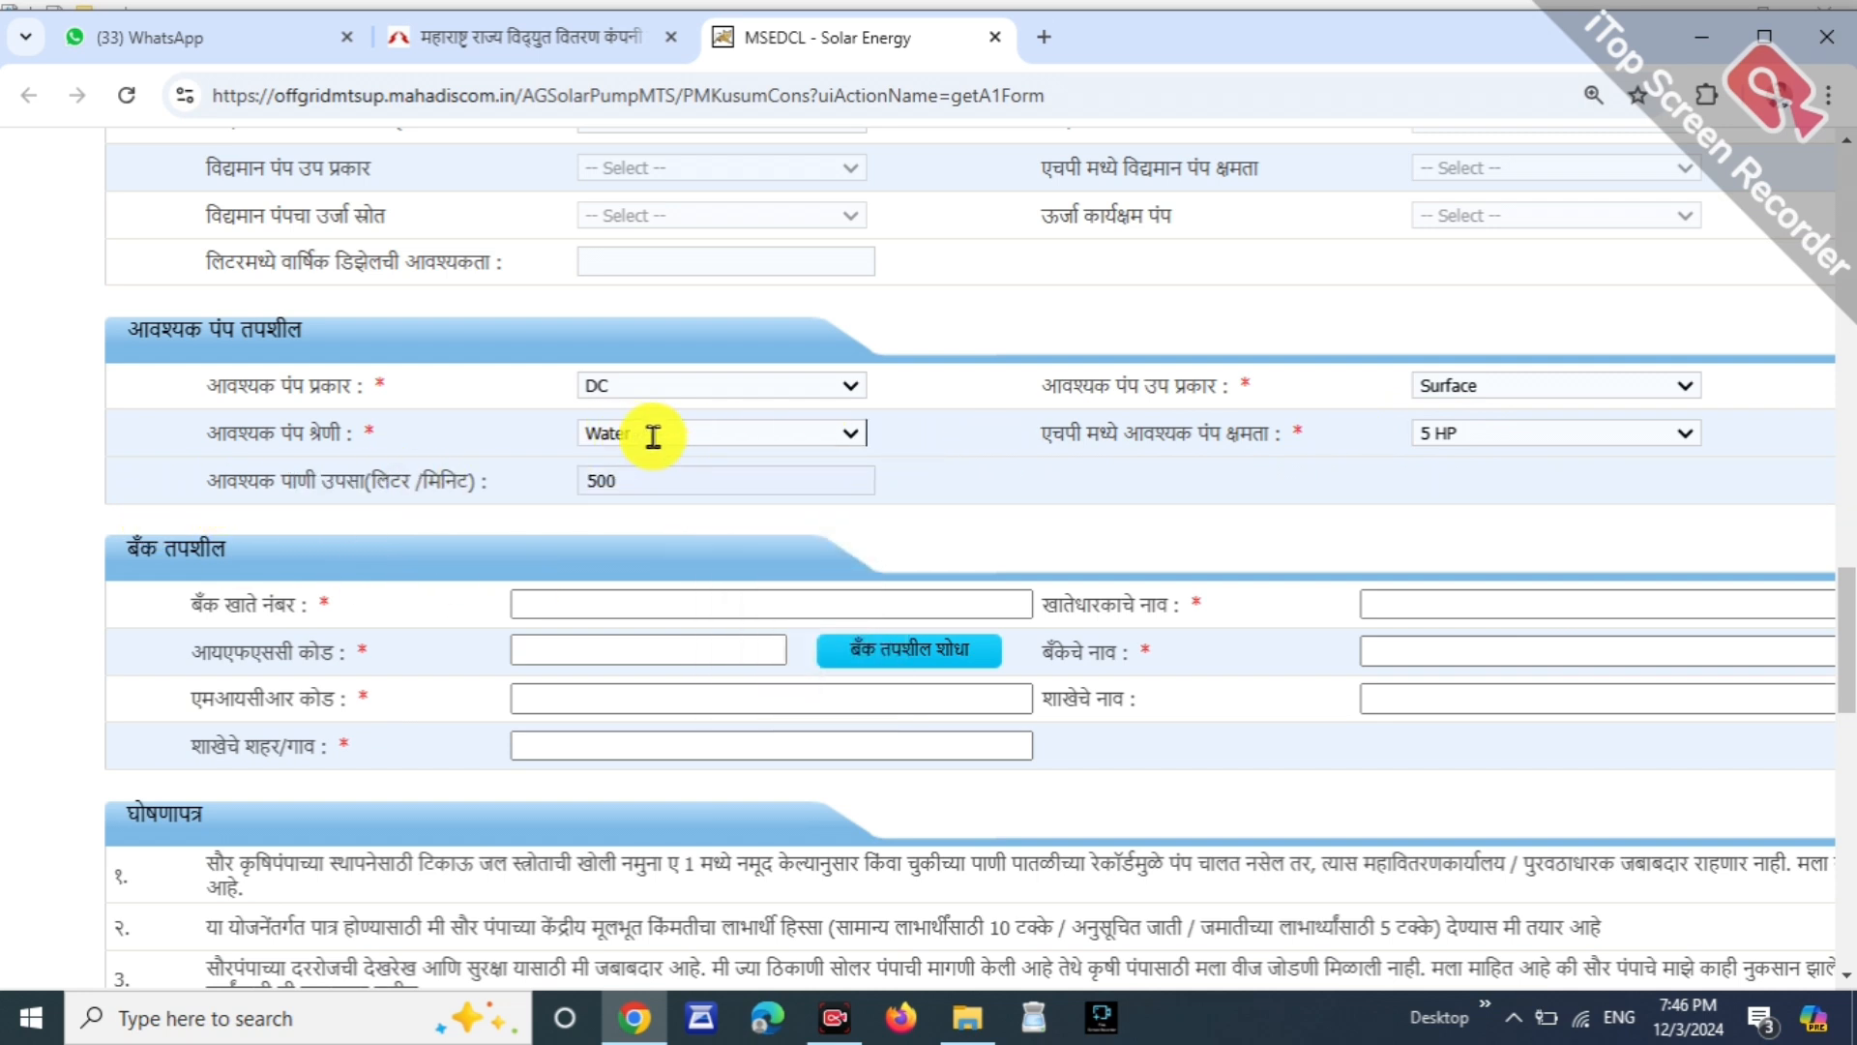
Step: Fill in the bank details: account number, account holder's name, IFSC code, bank name, MICR code, branch name and branch town
{"action": "scroll", "coordinate": [824, 442], "scroll_direction": "down", "scroll_amount": 3}
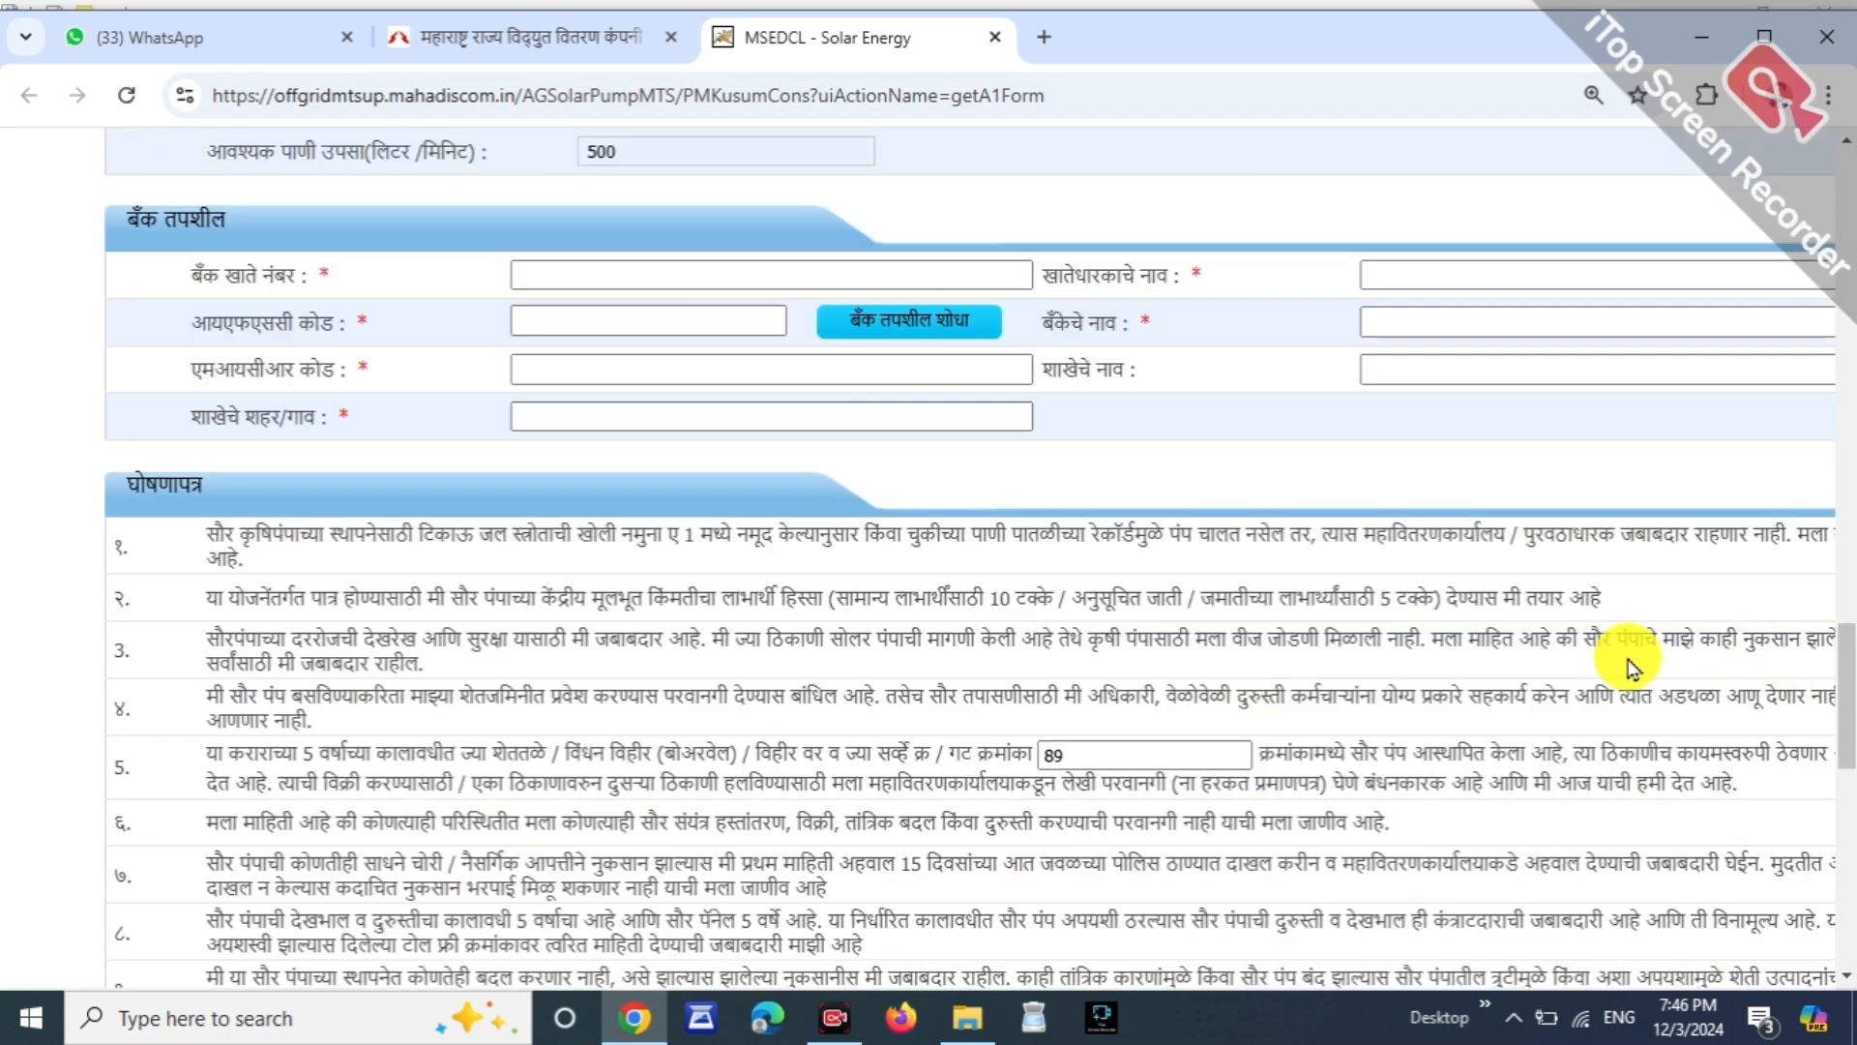
{"action": "left_click_drag", "start_coordinate": [206, 283], "coordinate": [295, 279]}
{"action": "left_click_drag", "start_coordinate": [1093, 279], "coordinate": [1168, 278]}
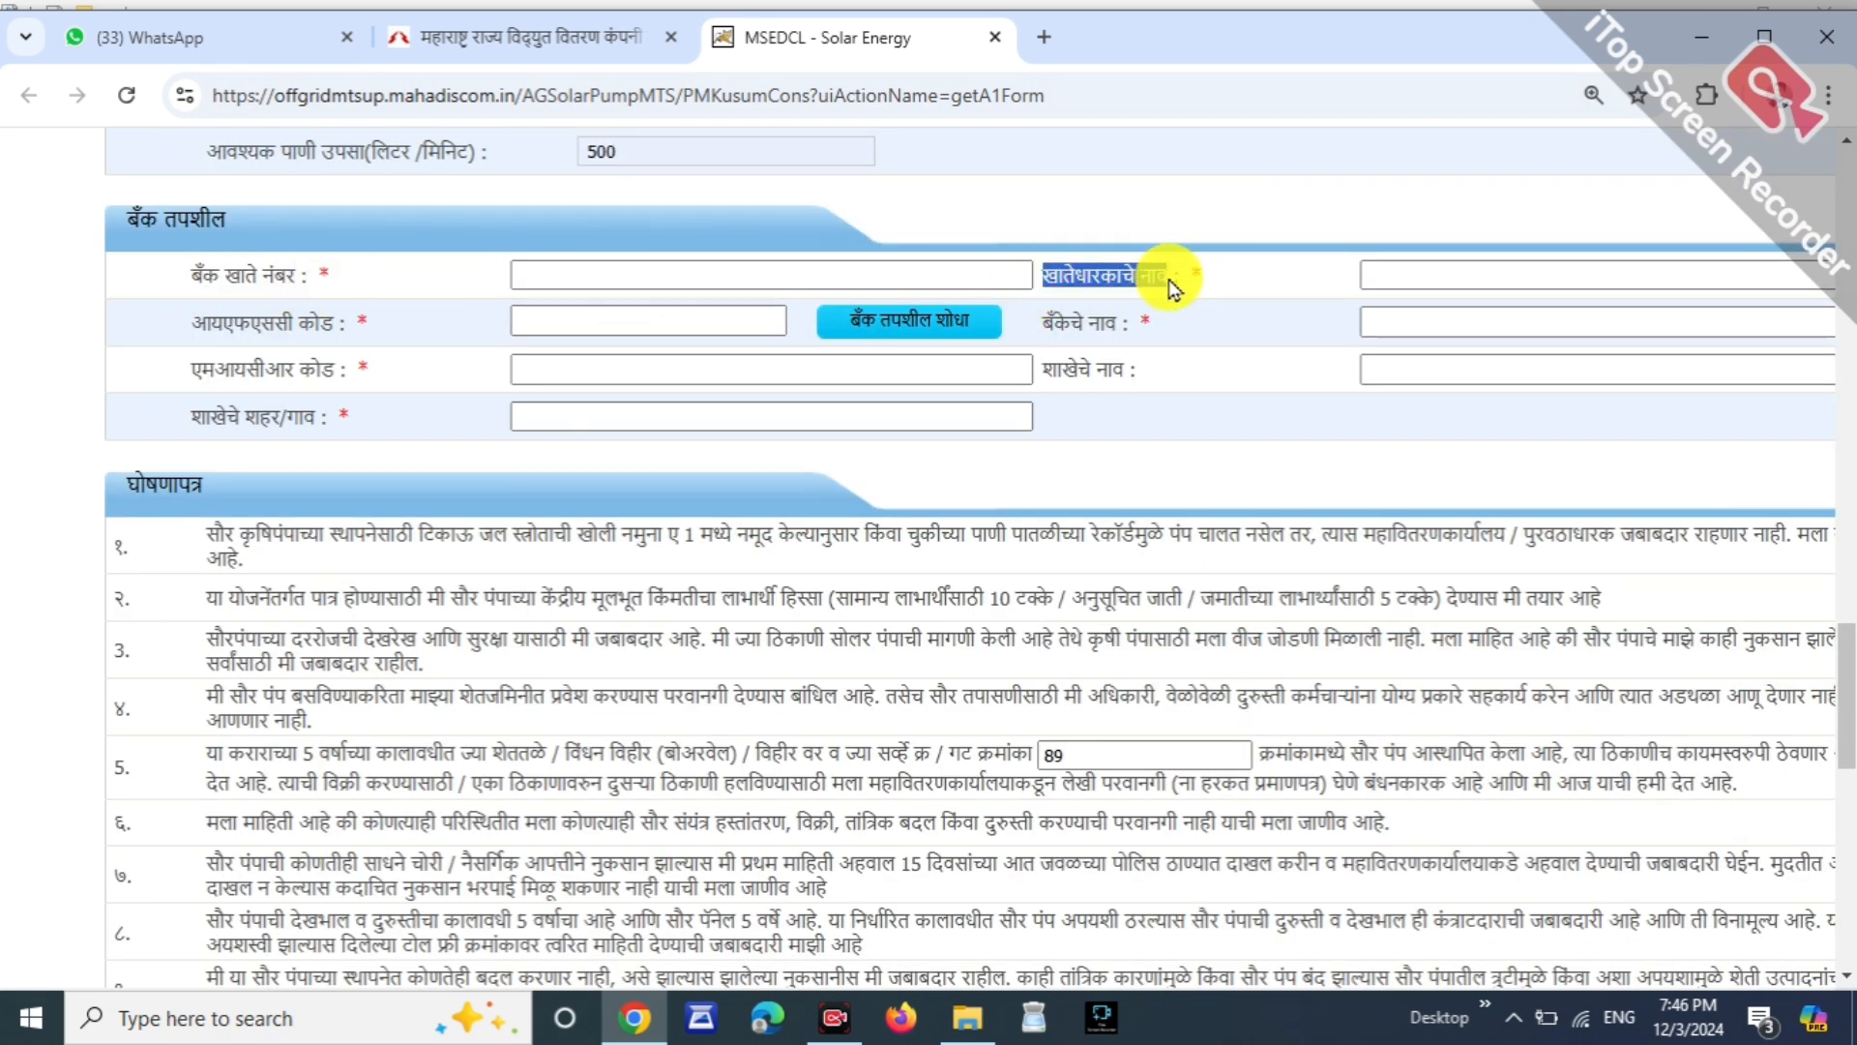
{"action": "left_click_drag", "start_coordinate": [193, 329], "coordinate": [907, 333]}
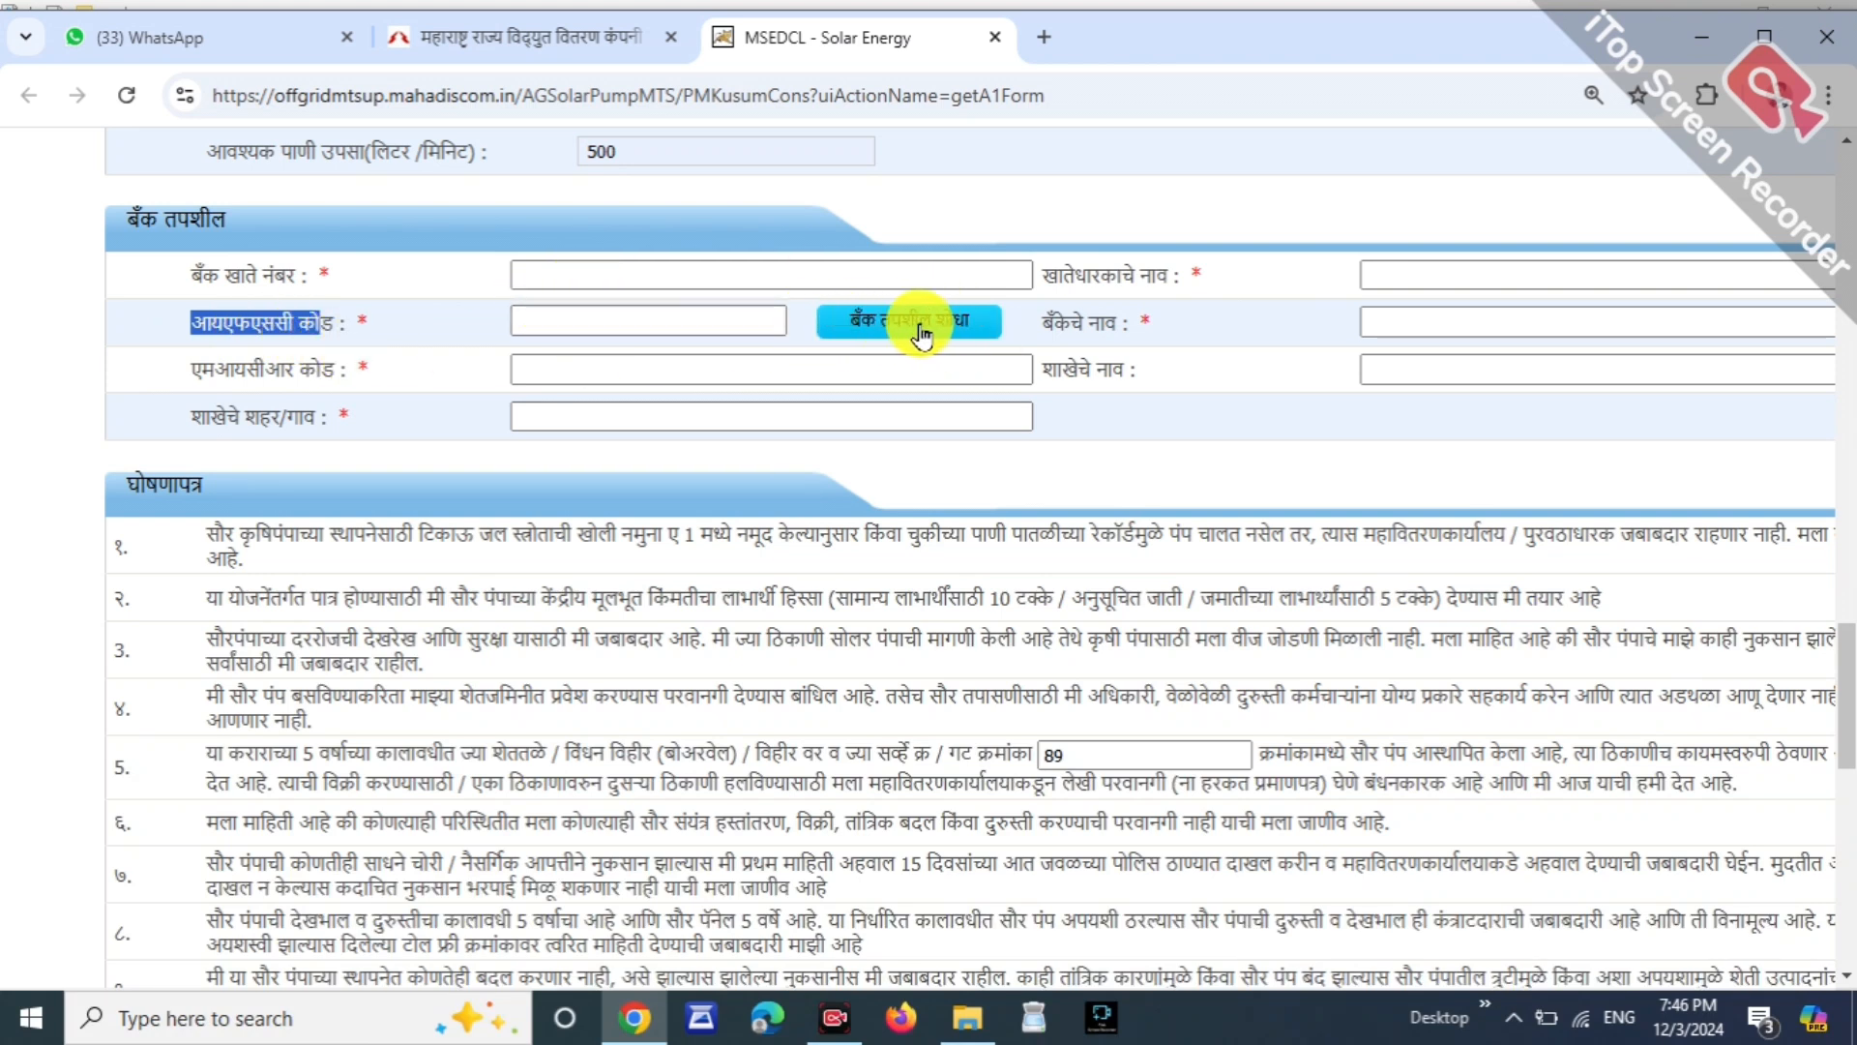
{"action": "left_click_drag", "start_coordinate": [1052, 325], "coordinate": [1095, 334]}
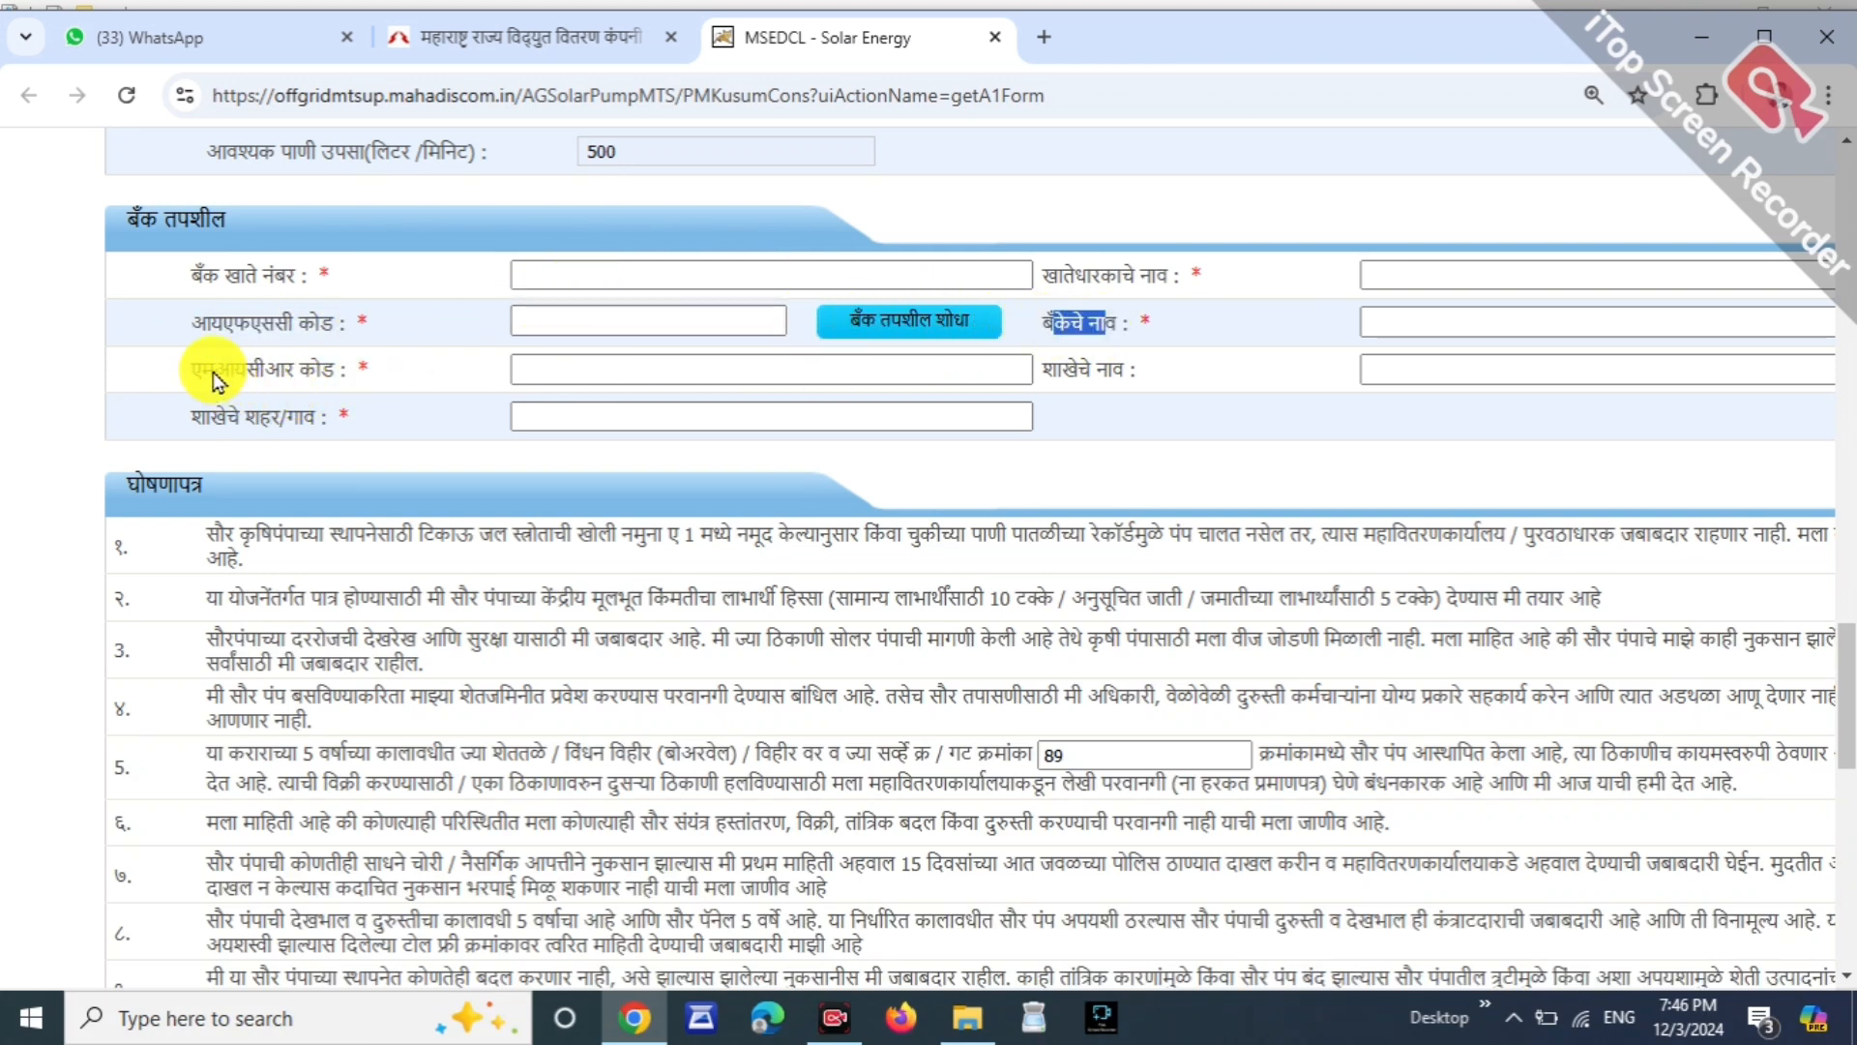
{"action": "left_click_drag", "start_coordinate": [215, 372], "coordinate": [335, 373]}
{"action": "left_click_drag", "start_coordinate": [1044, 366], "coordinate": [1090, 361]}
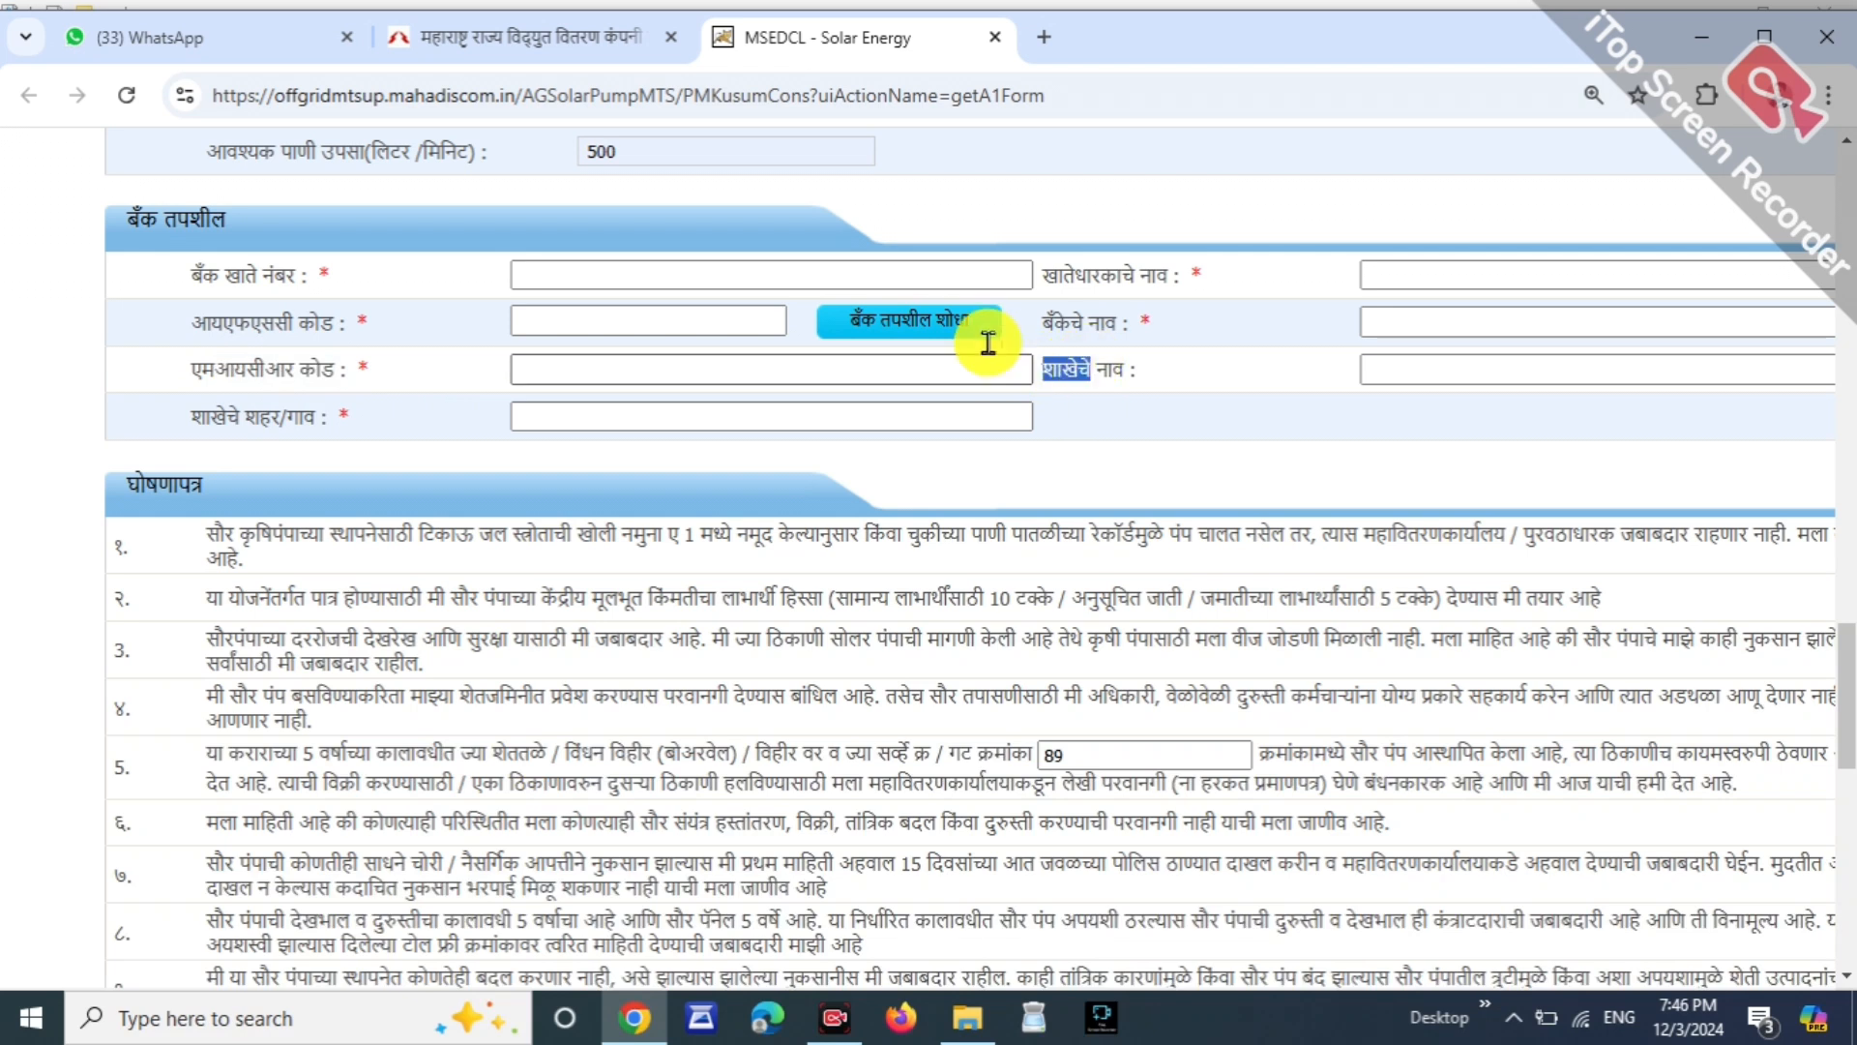
{"action": "left_click_drag", "start_coordinate": [210, 416], "coordinate": [270, 416]}
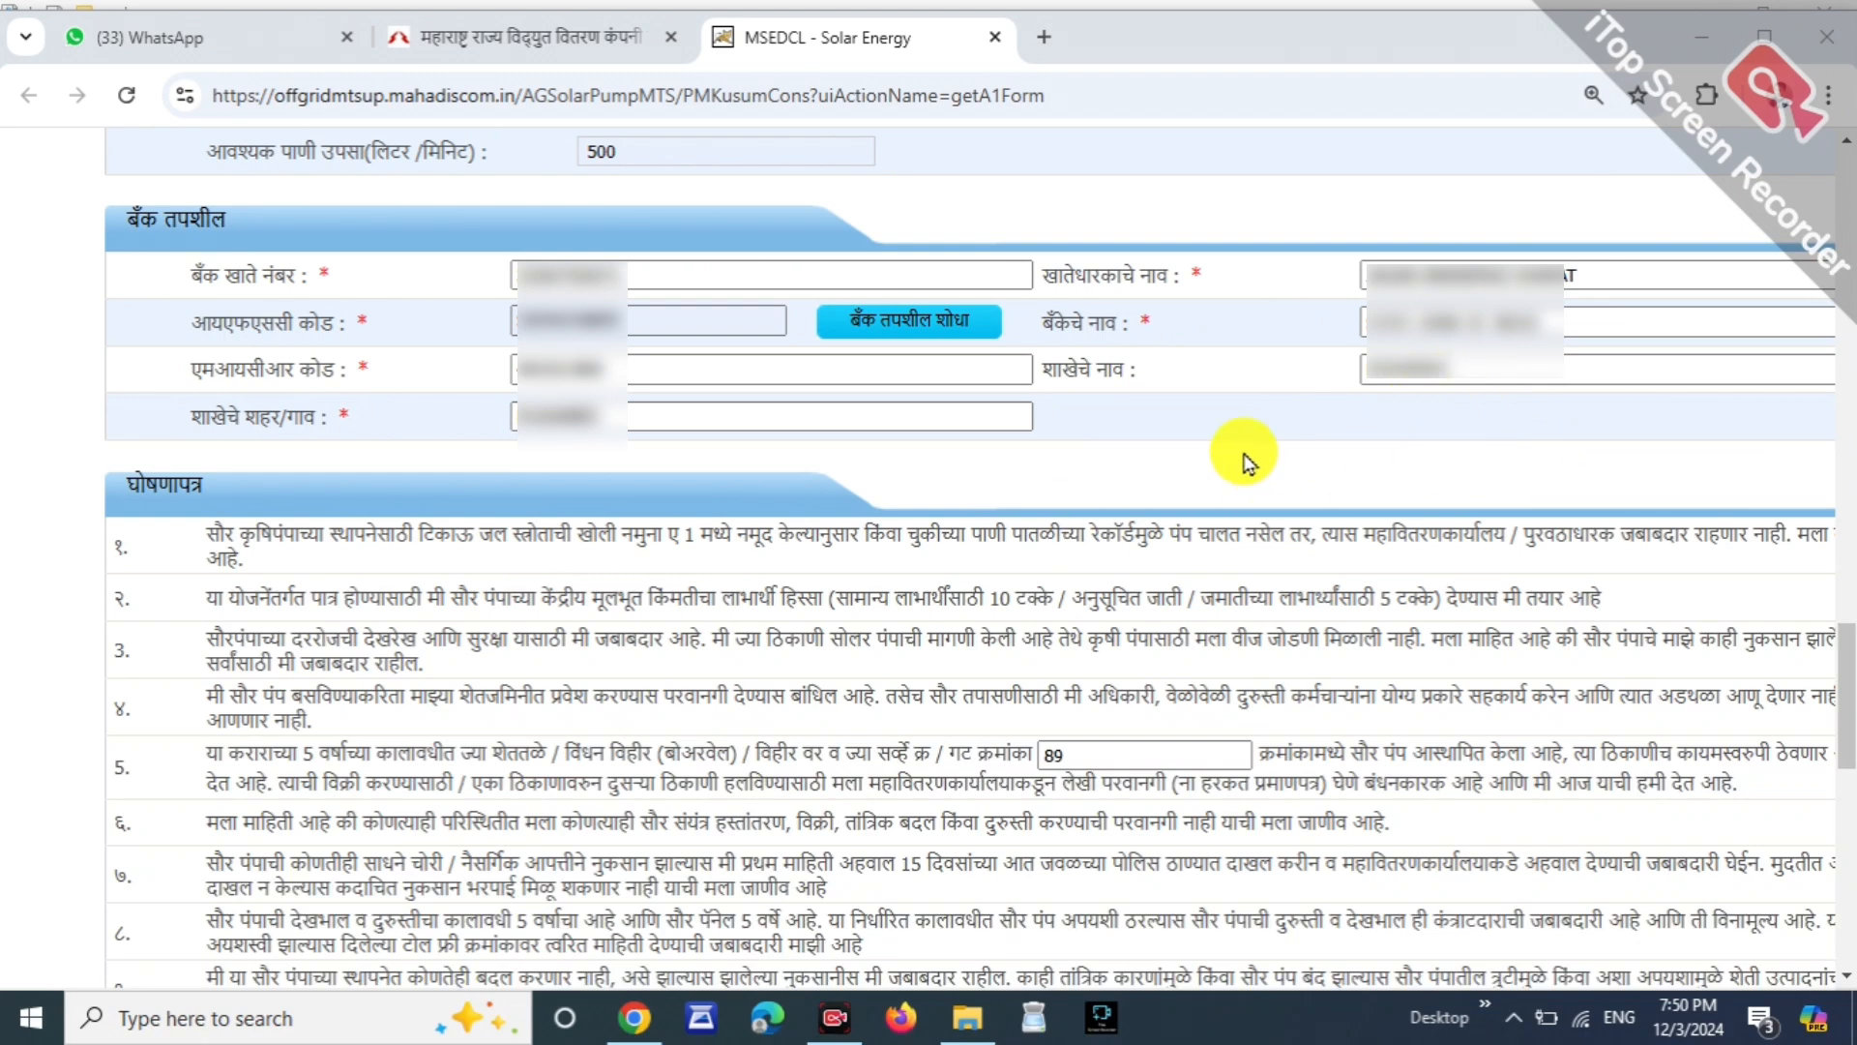
Step: Accept all four consent statements at the end of the declaration
{"action": "scroll", "coordinate": [732, 396], "scroll_direction": "down", "scroll_amount": 7}
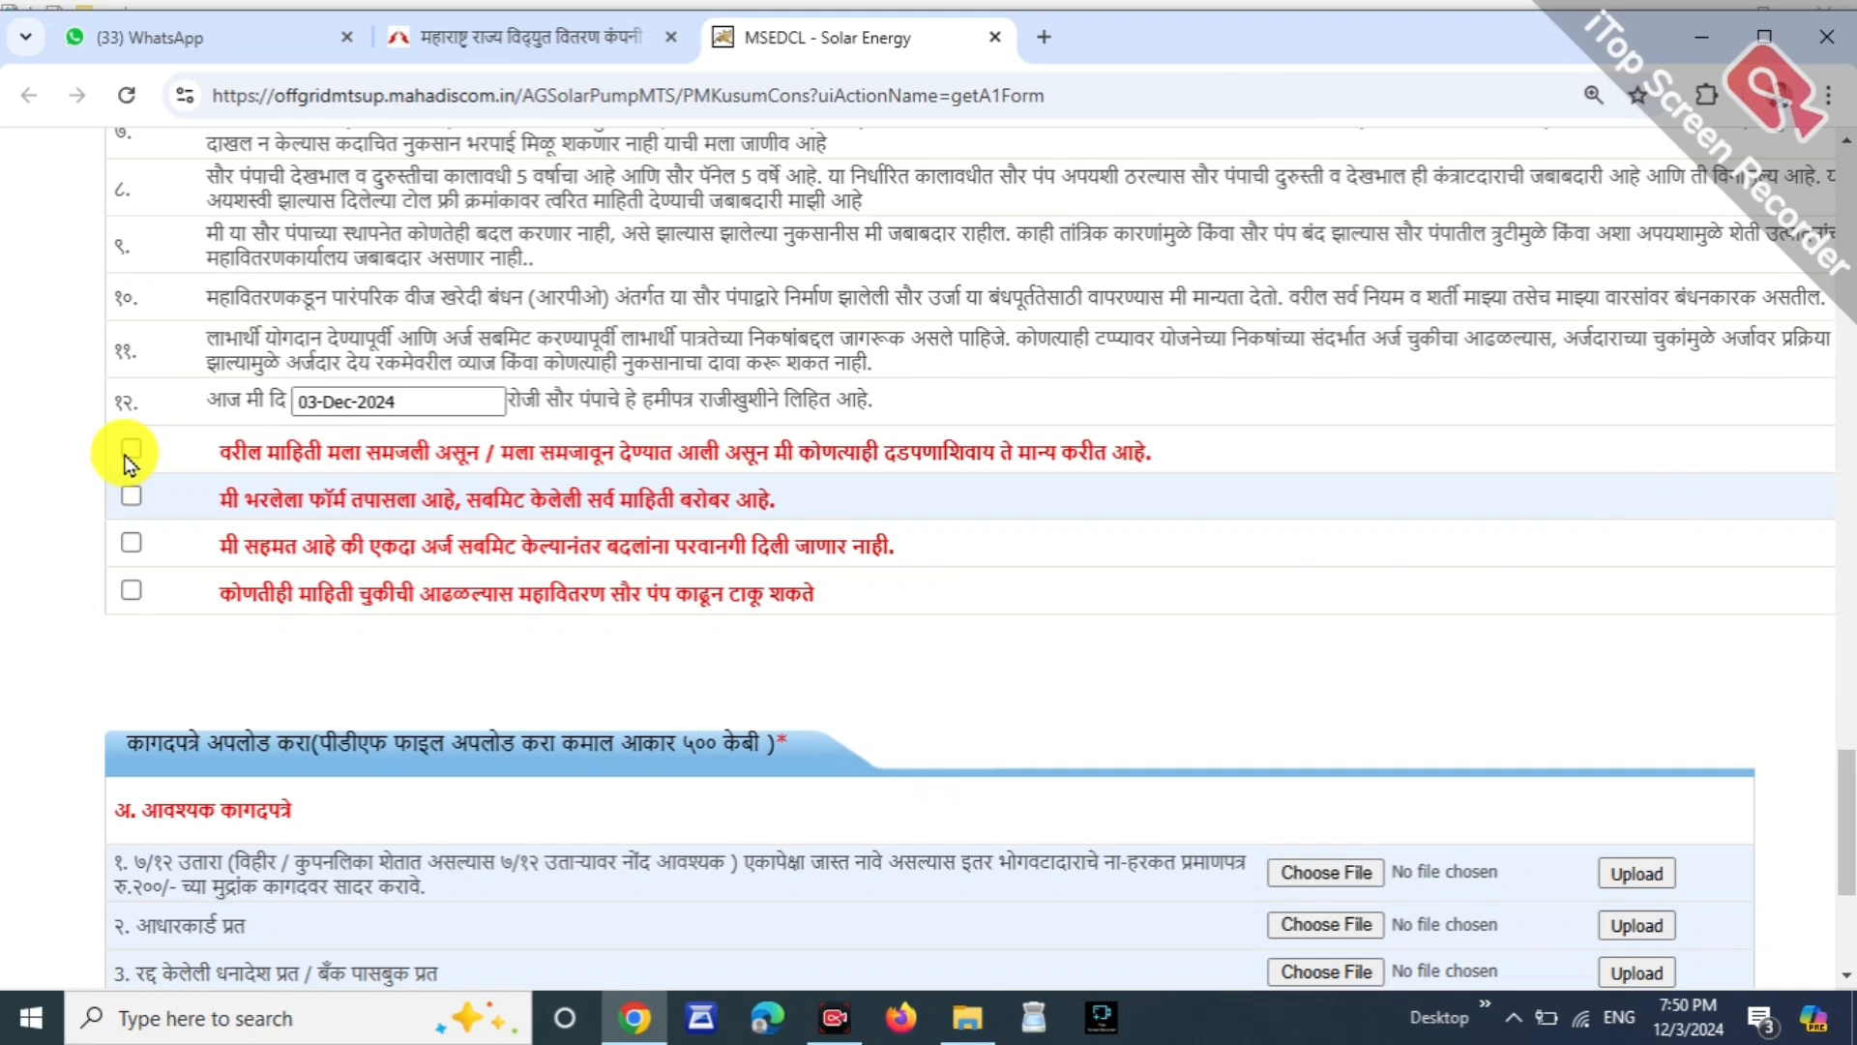
{"action": "left_click", "coordinate": [131, 589]}
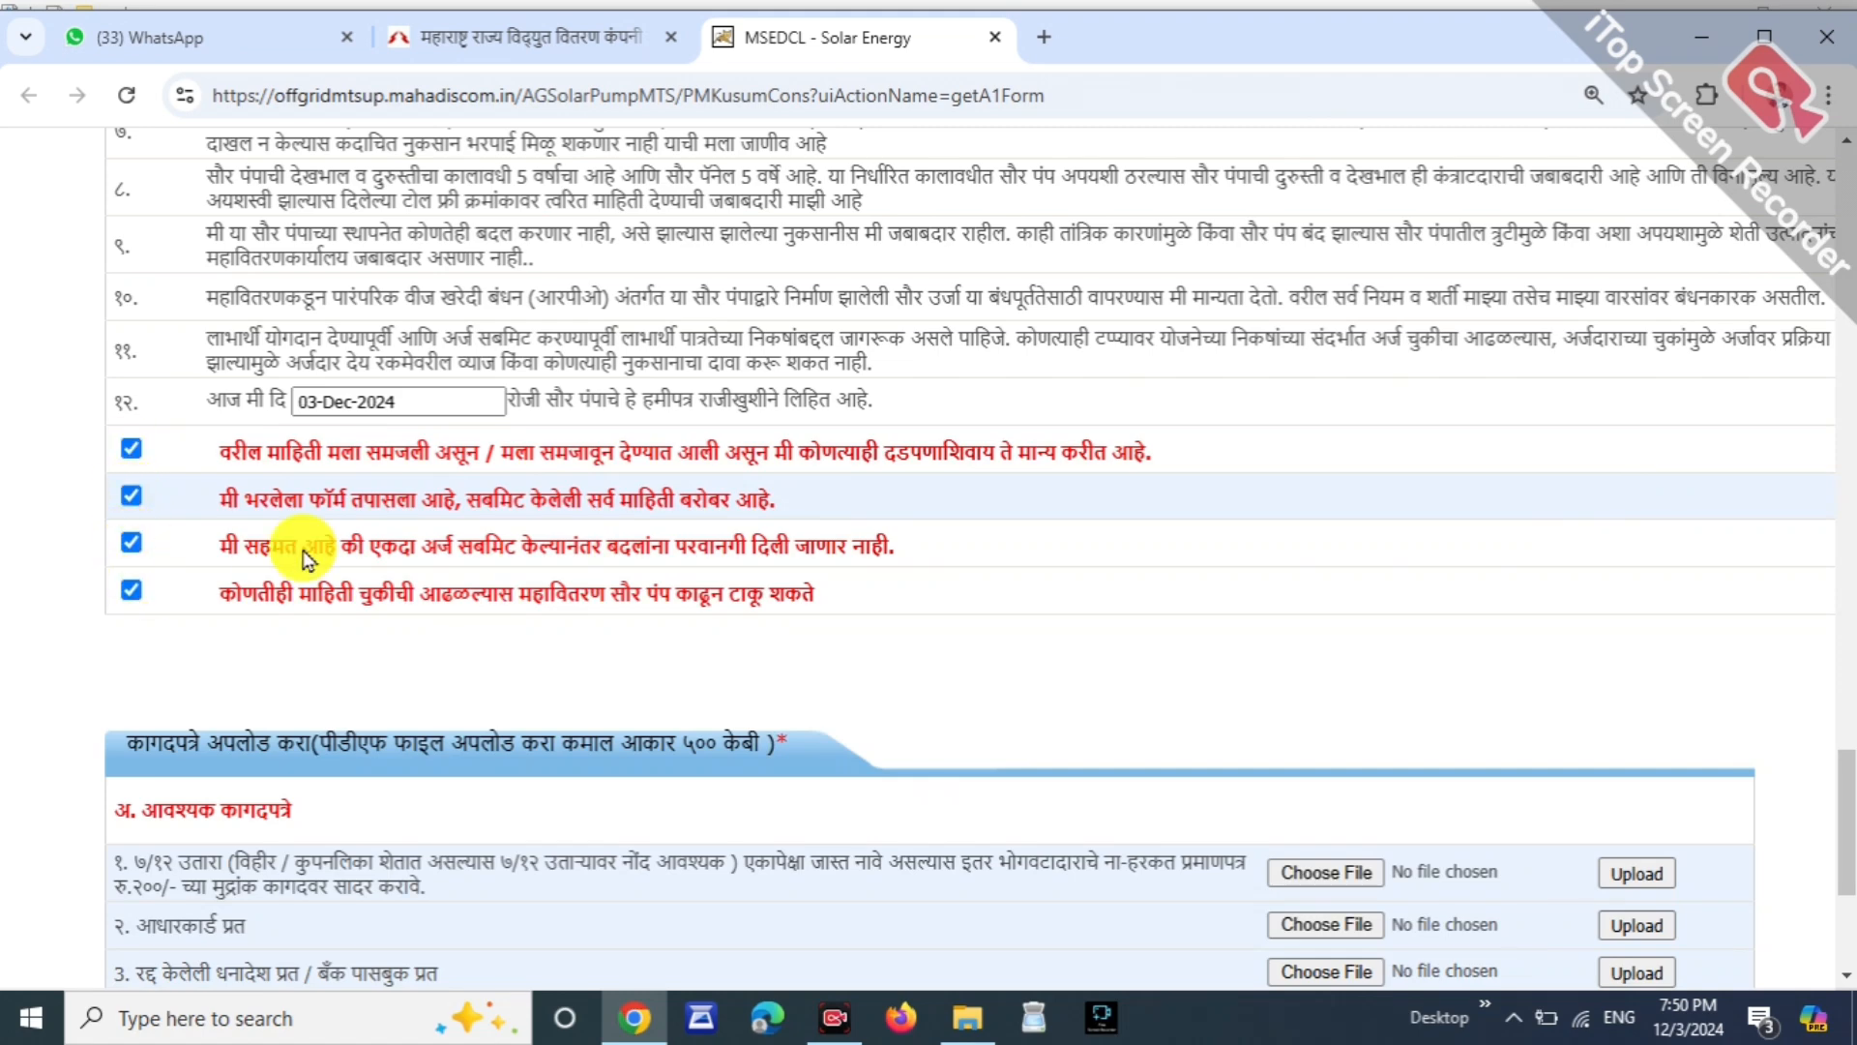
Step: Upload the required documents: satbara.pdf for the 7/12 extract, adar.pdf for Aadhaar, pass.pdf for the bank passbook and photo.pdf for the photograph
{"action": "scroll", "coordinate": [620, 560], "scroll_direction": "down", "scroll_amount": 4}
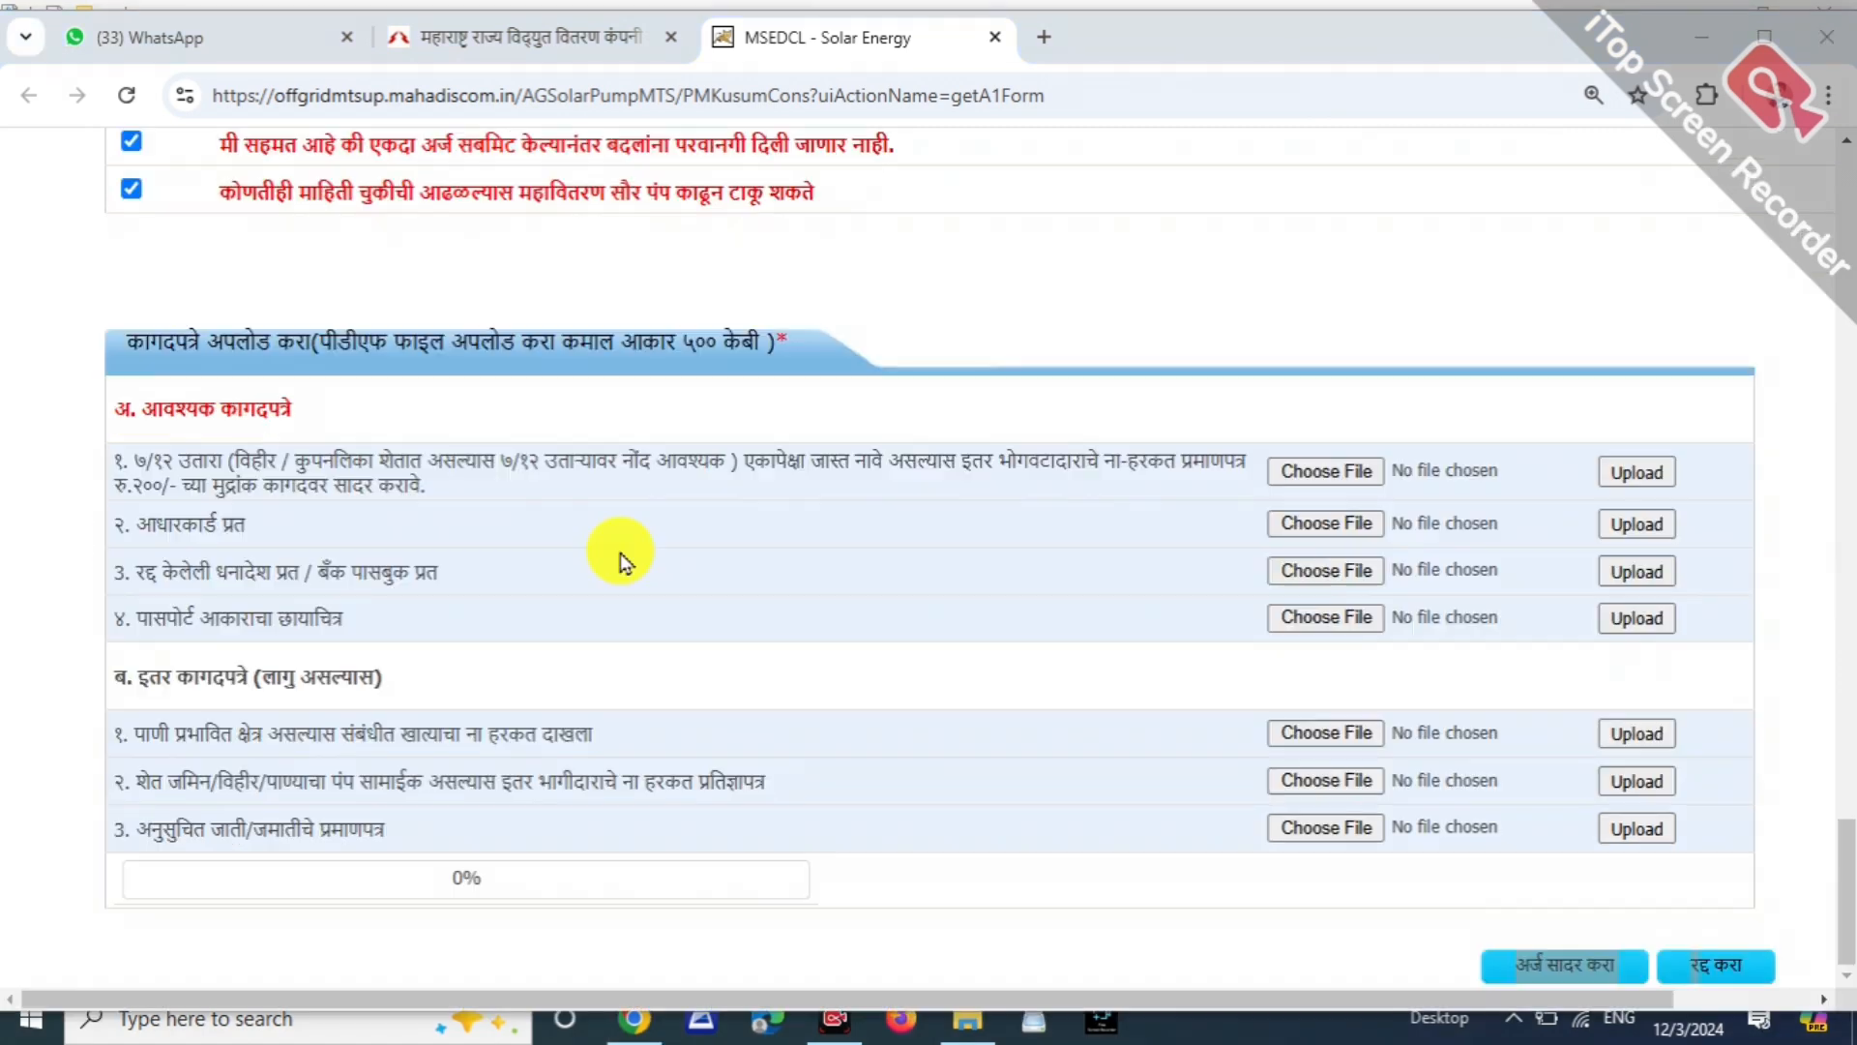
{"action": "left_click_drag", "start_coordinate": [206, 484], "coordinate": [398, 433]}
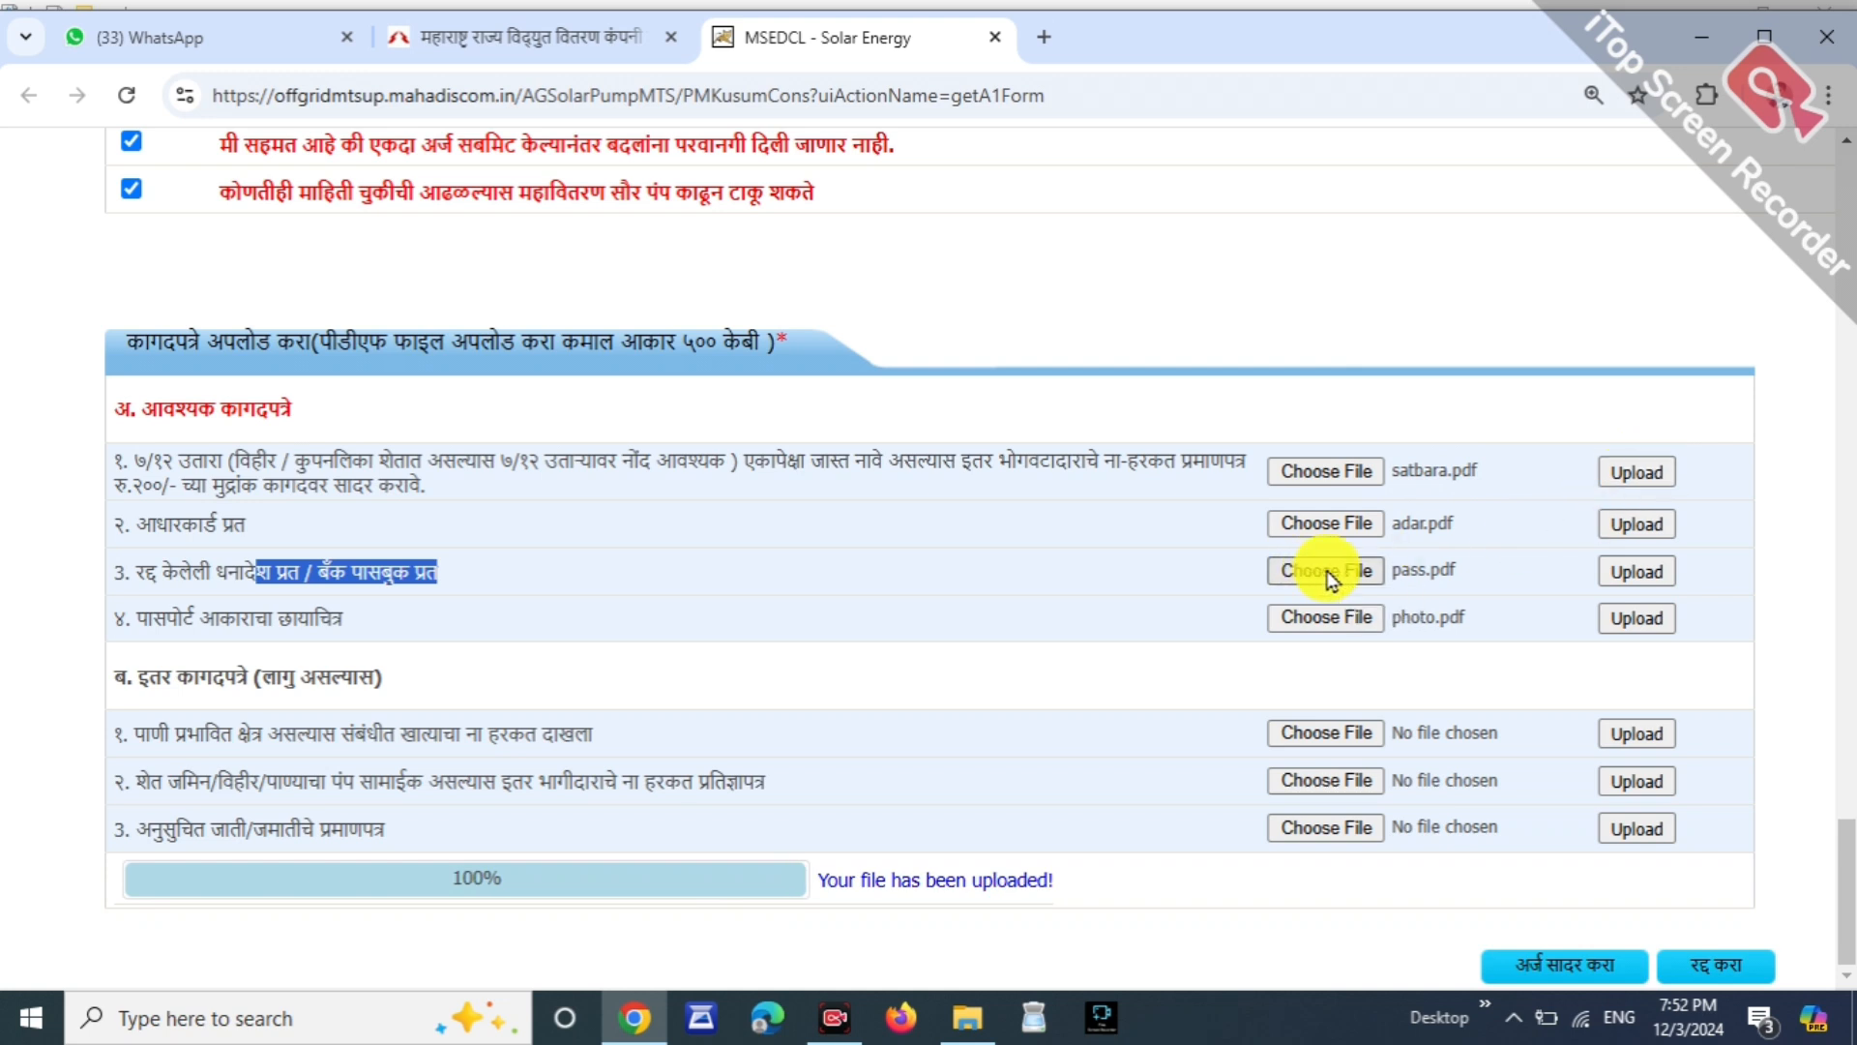
{"action": "left_click", "coordinate": [1662, 528]}
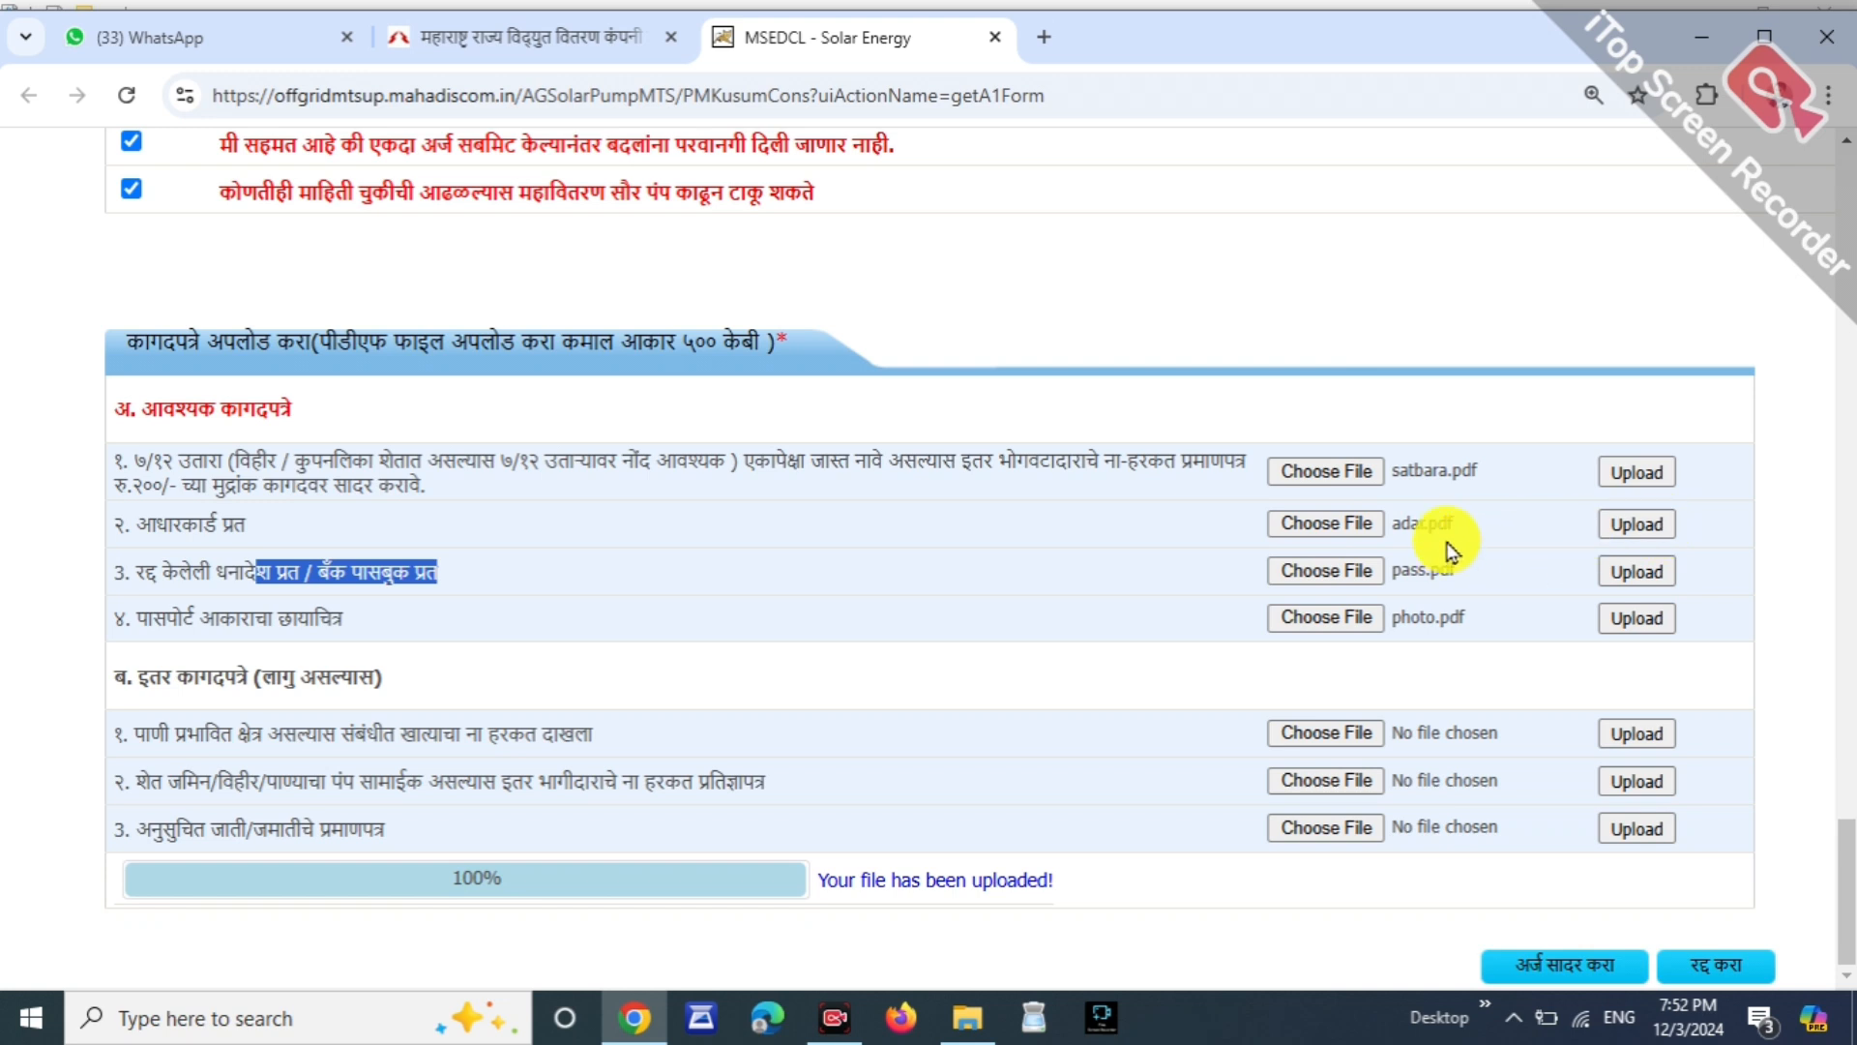
{"action": "left_click", "coordinate": [1632, 575]}
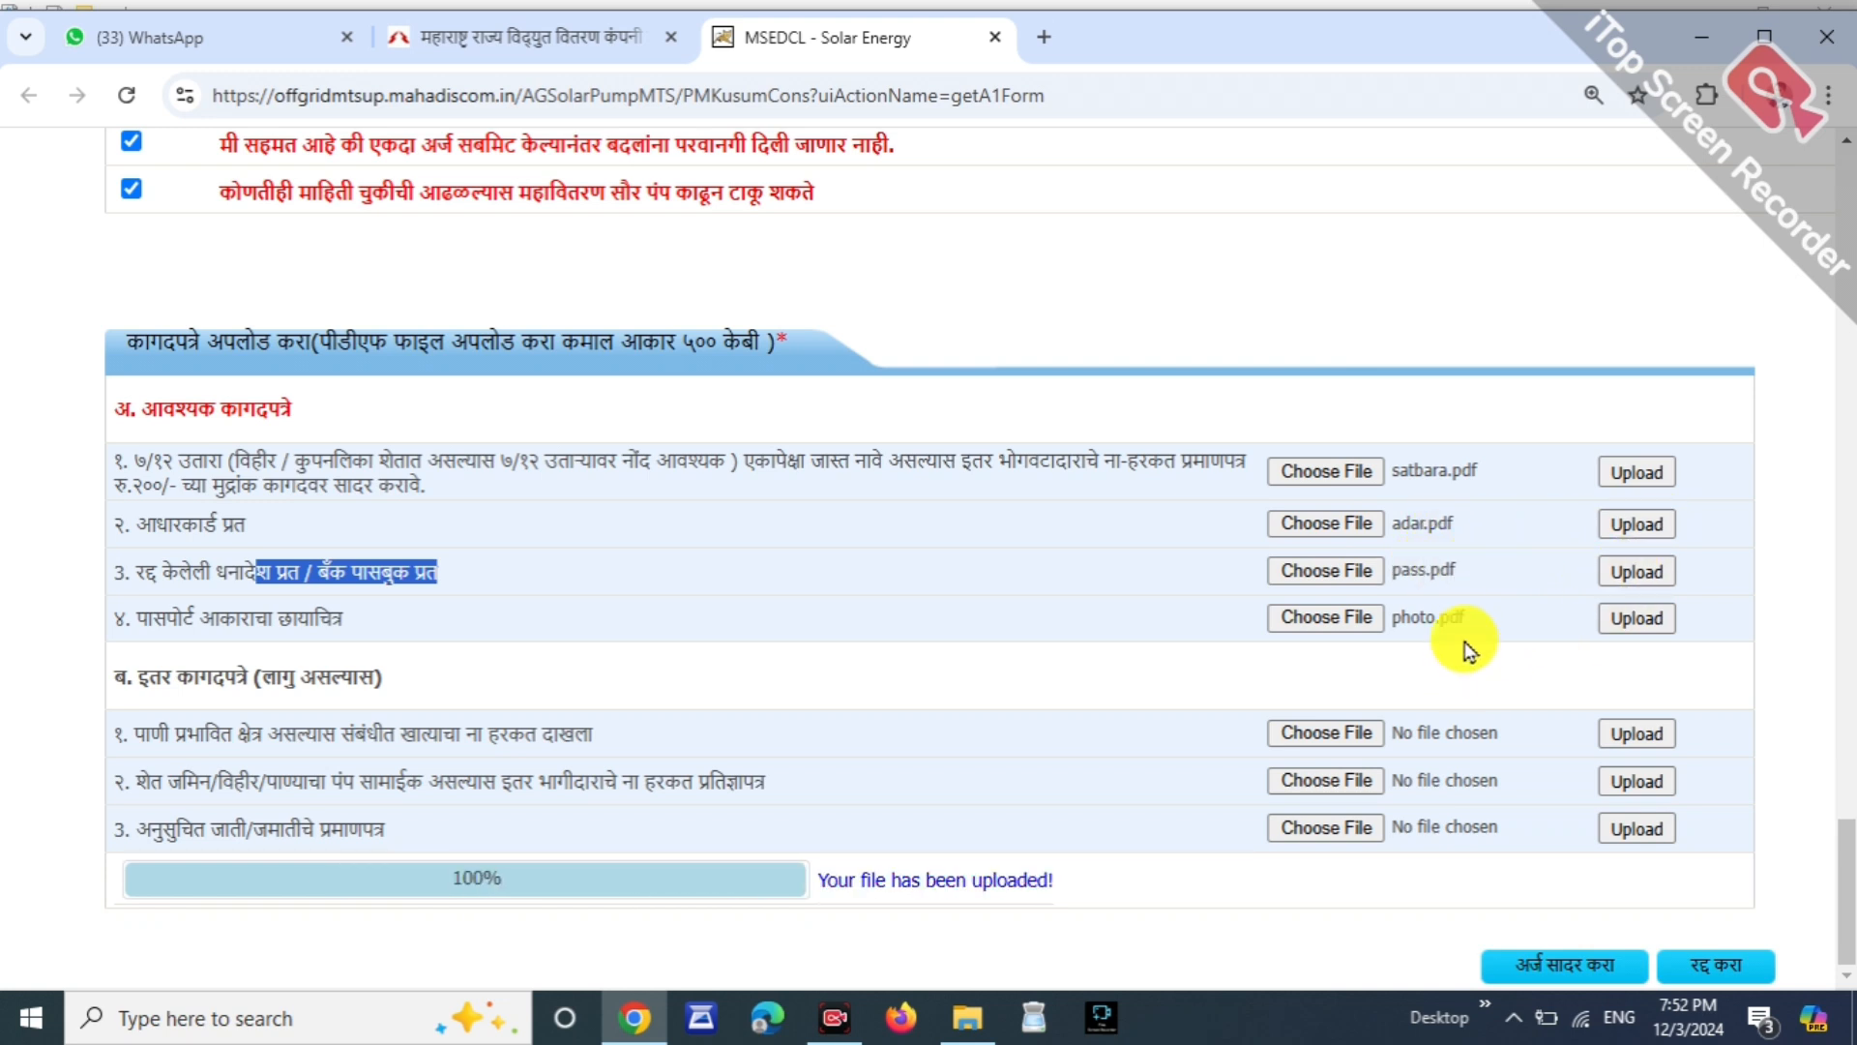
{"action": "left_click", "coordinate": [1636, 623]}
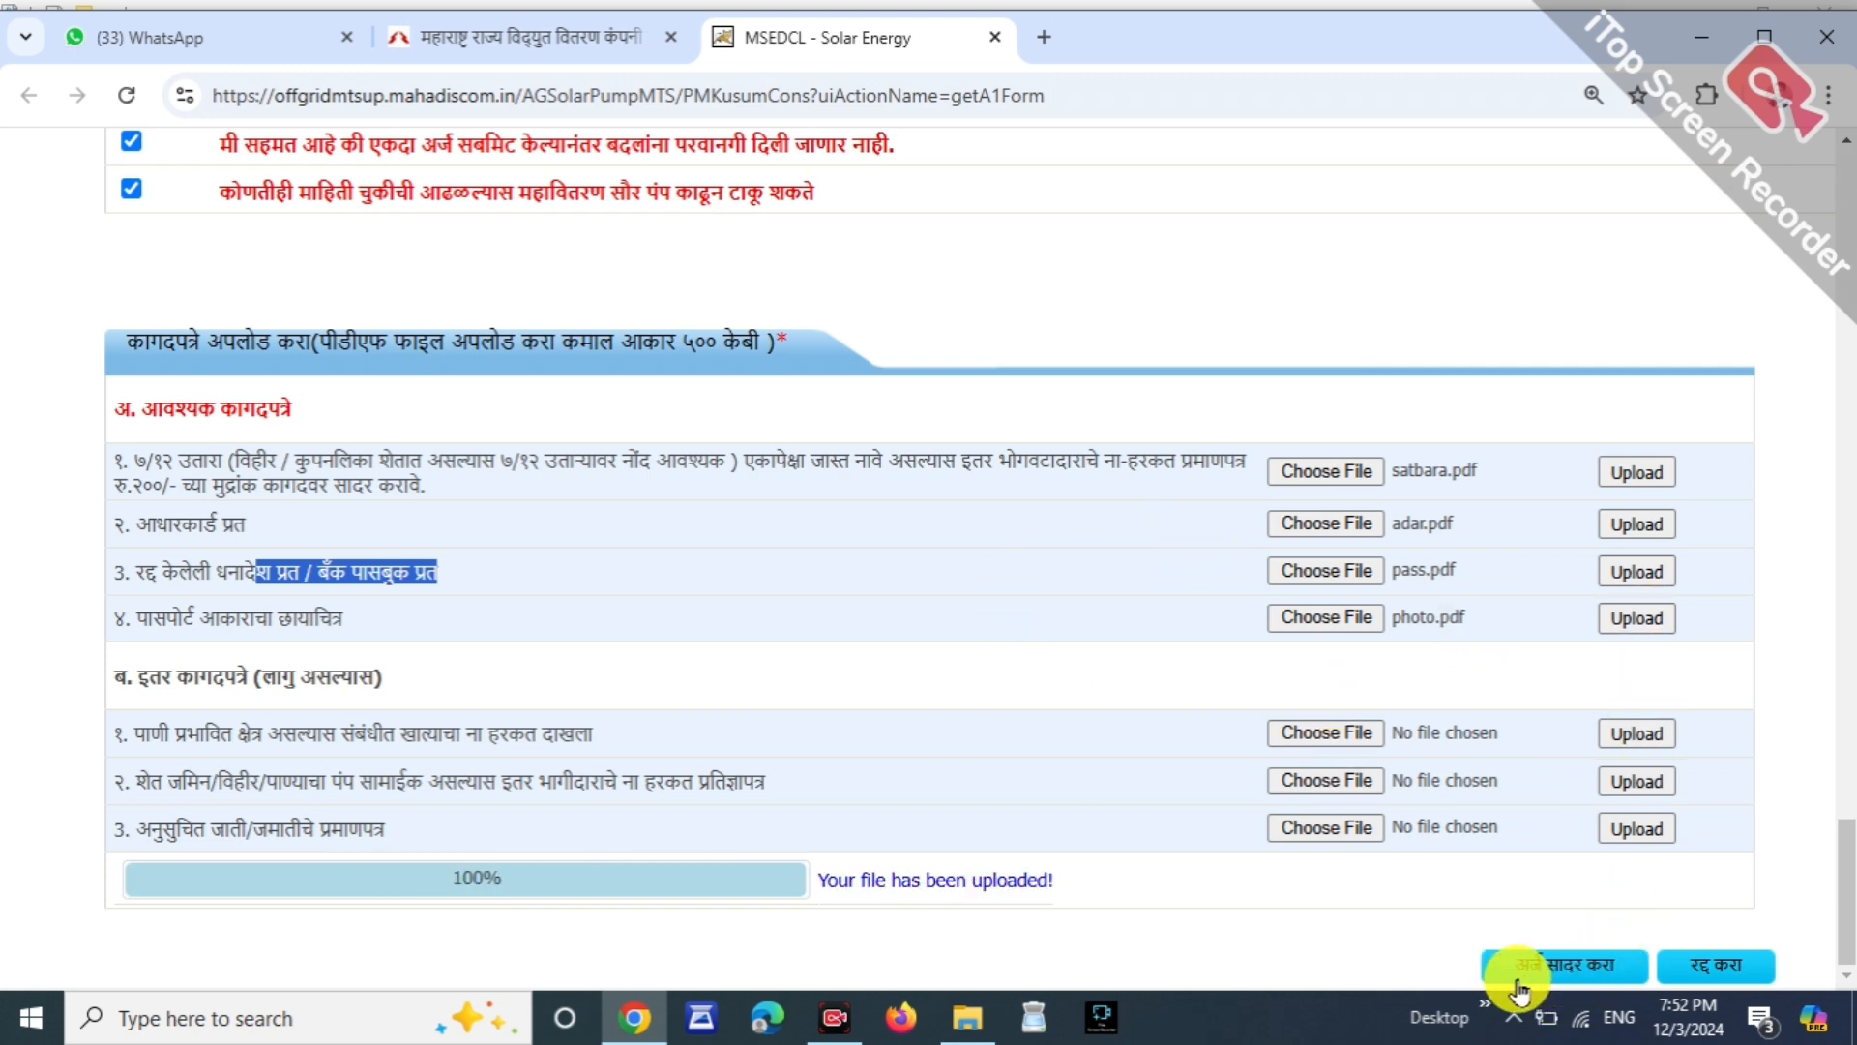
Step: Submit the application, accepting its confirmation prompts, and proceed to the beneficiary contribution payment
{"action": "left_click", "coordinate": [1555, 977]}
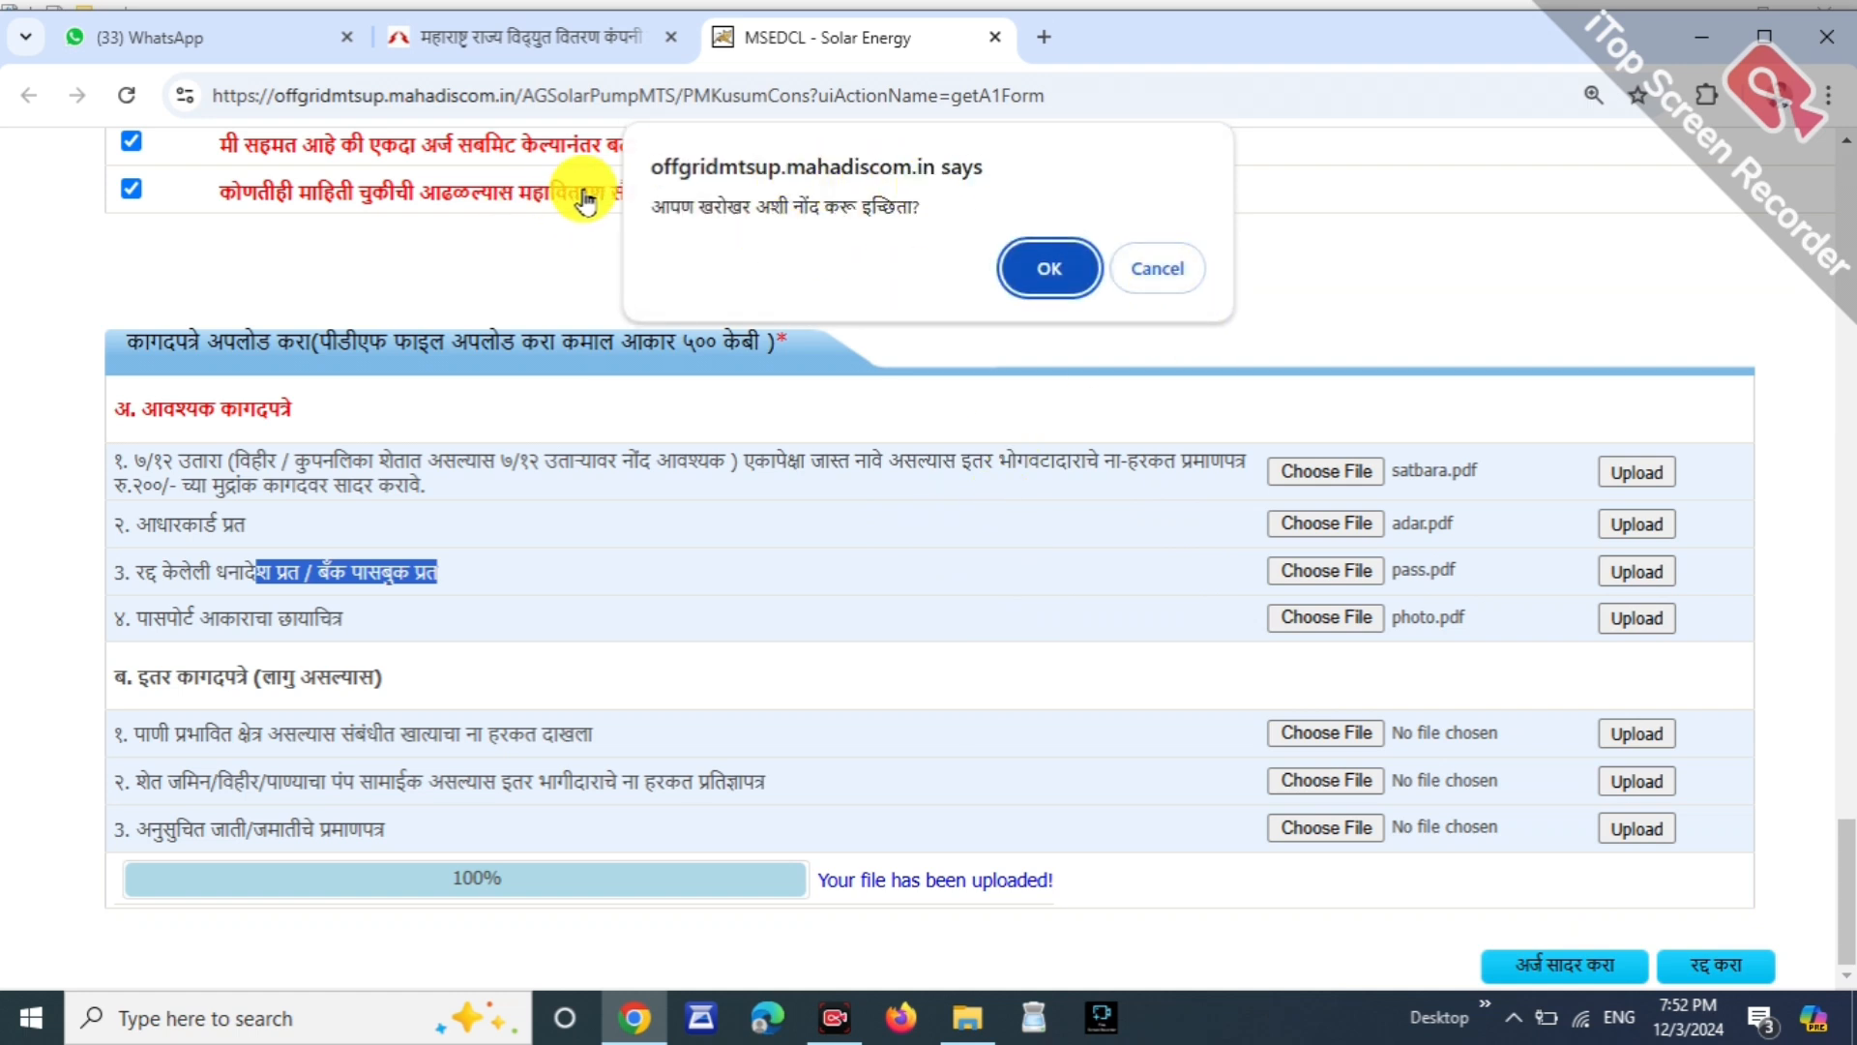
{"action": "left_click", "coordinate": [1044, 269]}
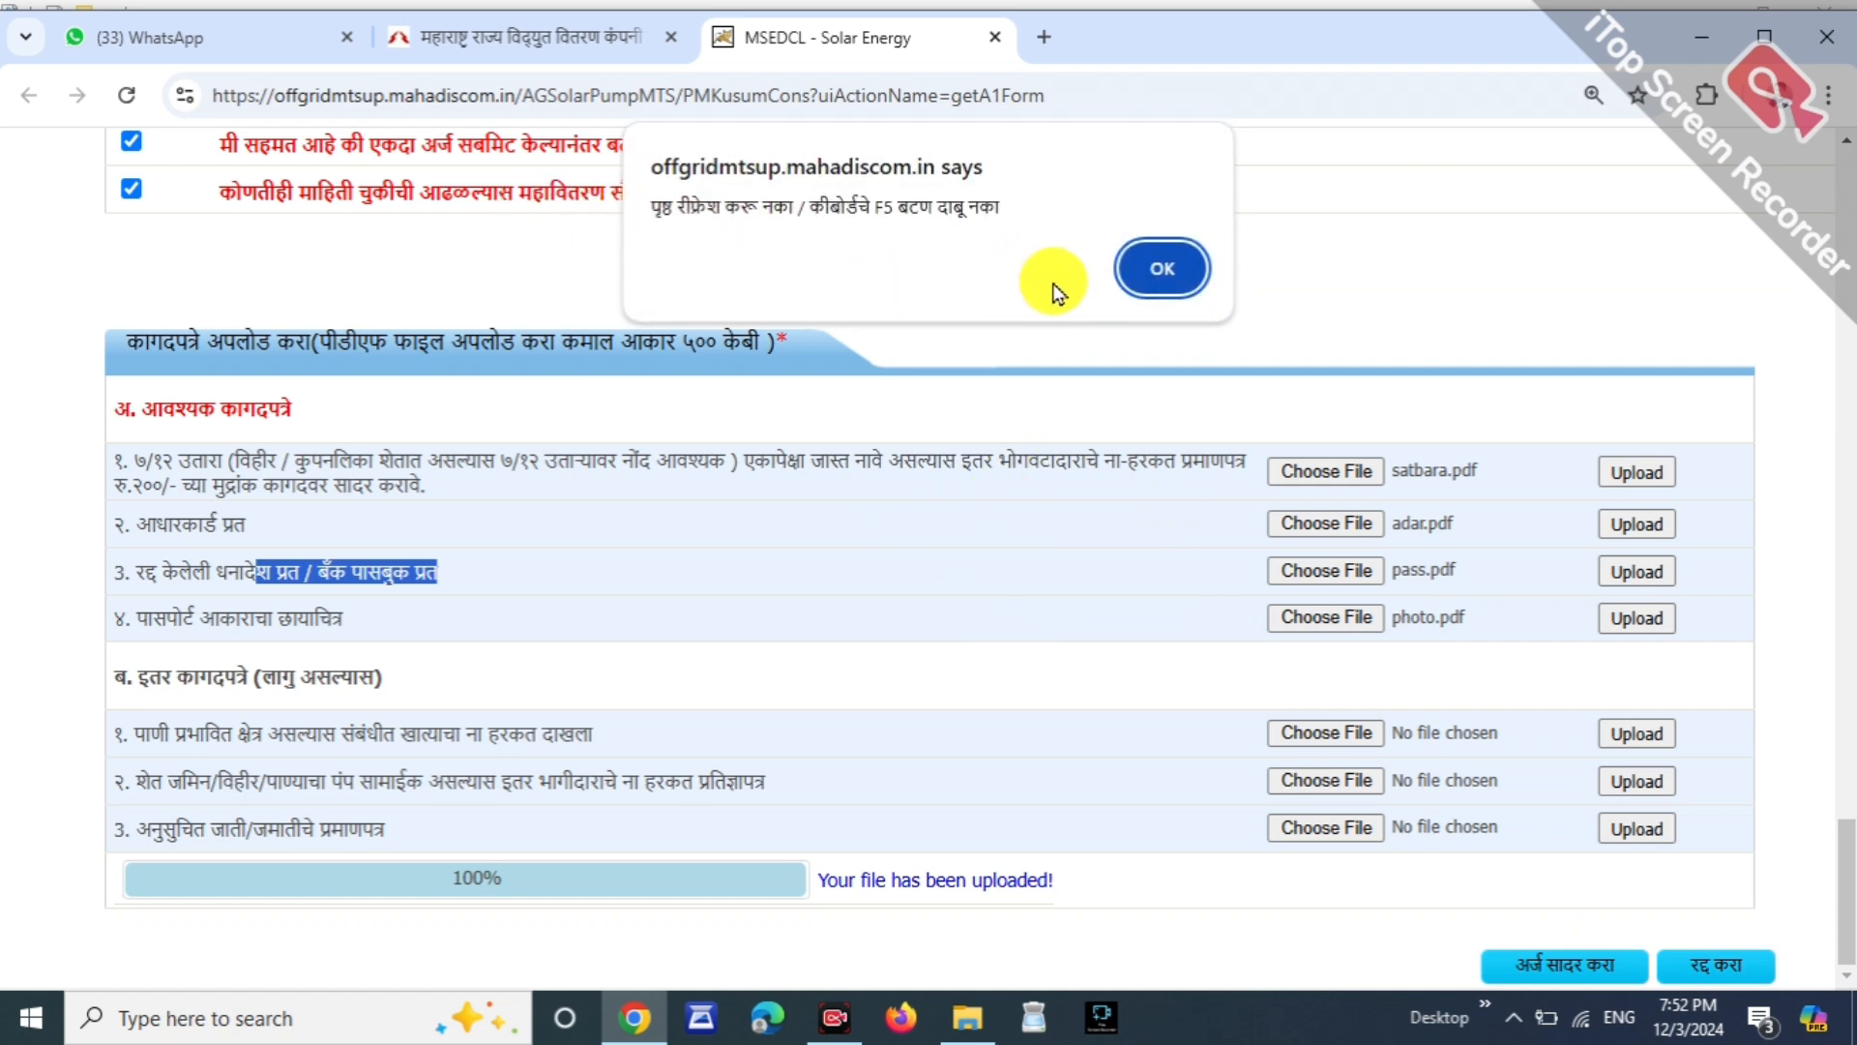
{"action": "left_click_drag", "start_coordinate": [670, 199], "coordinate": [810, 208]}
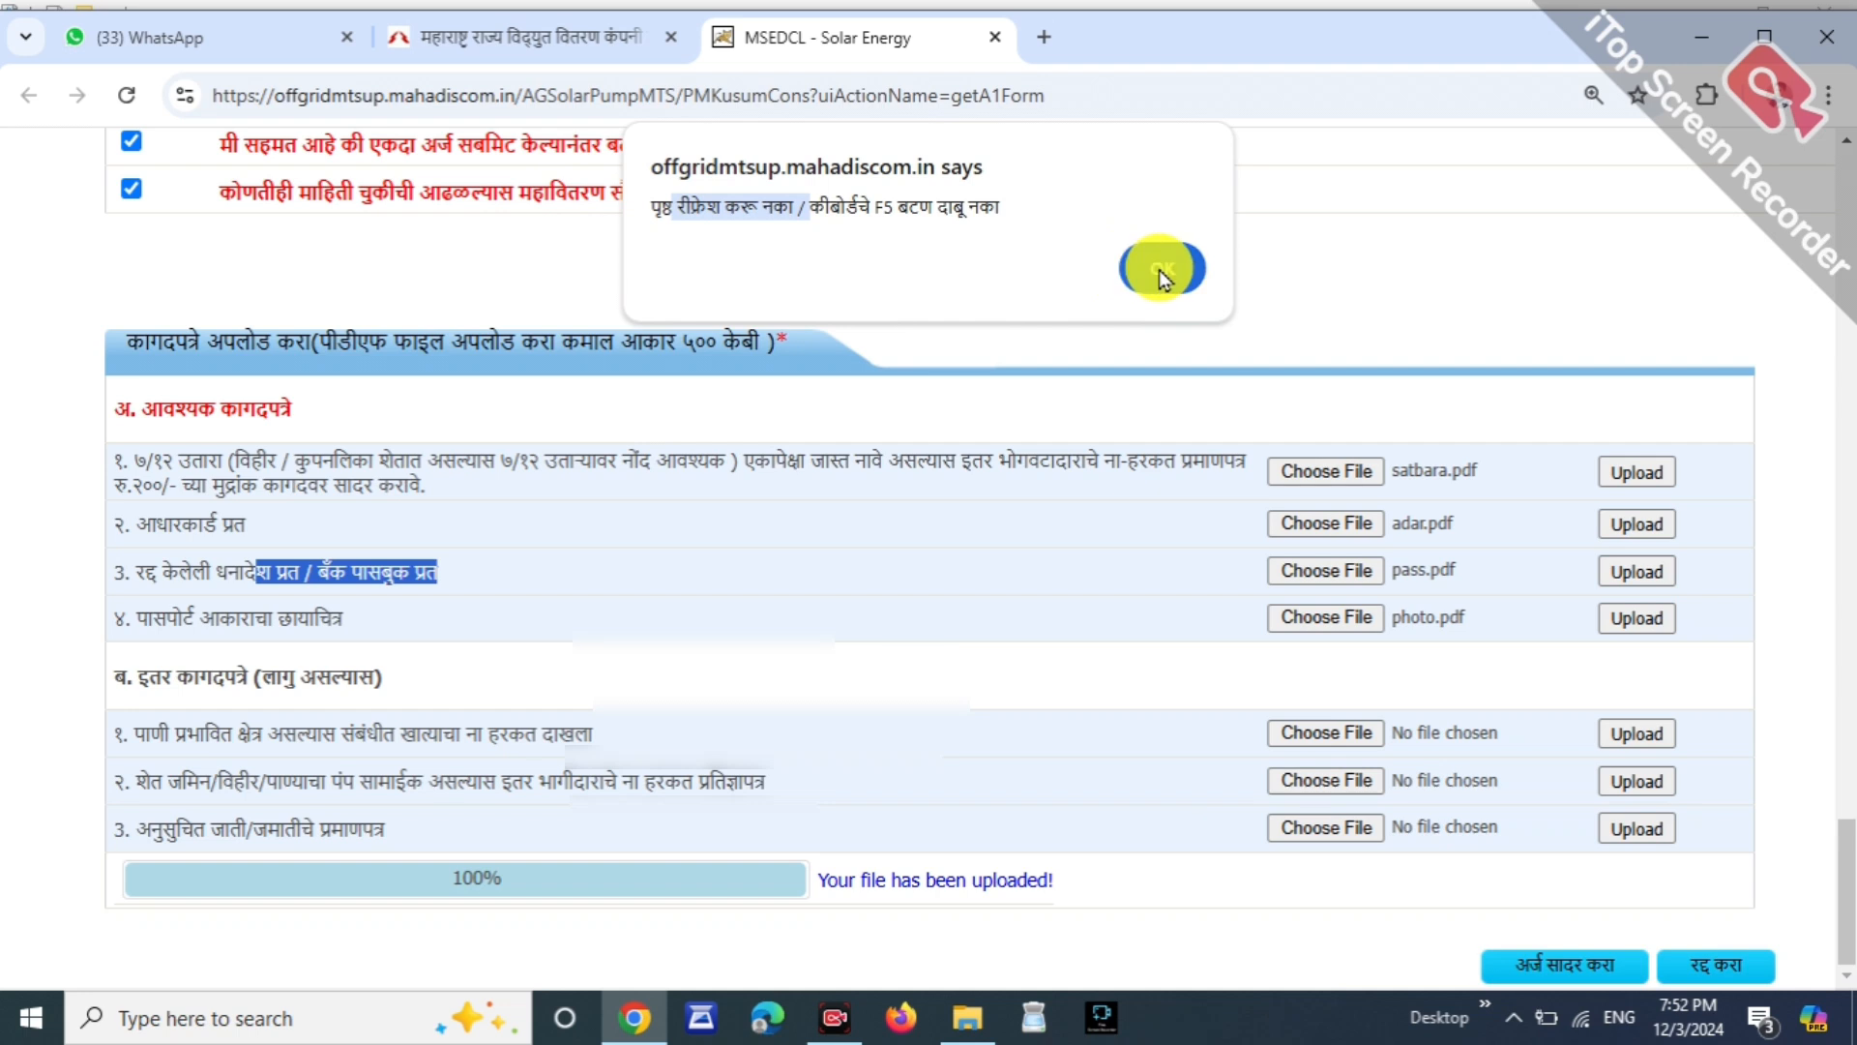
{"action": "left_click", "coordinate": [1161, 269]}
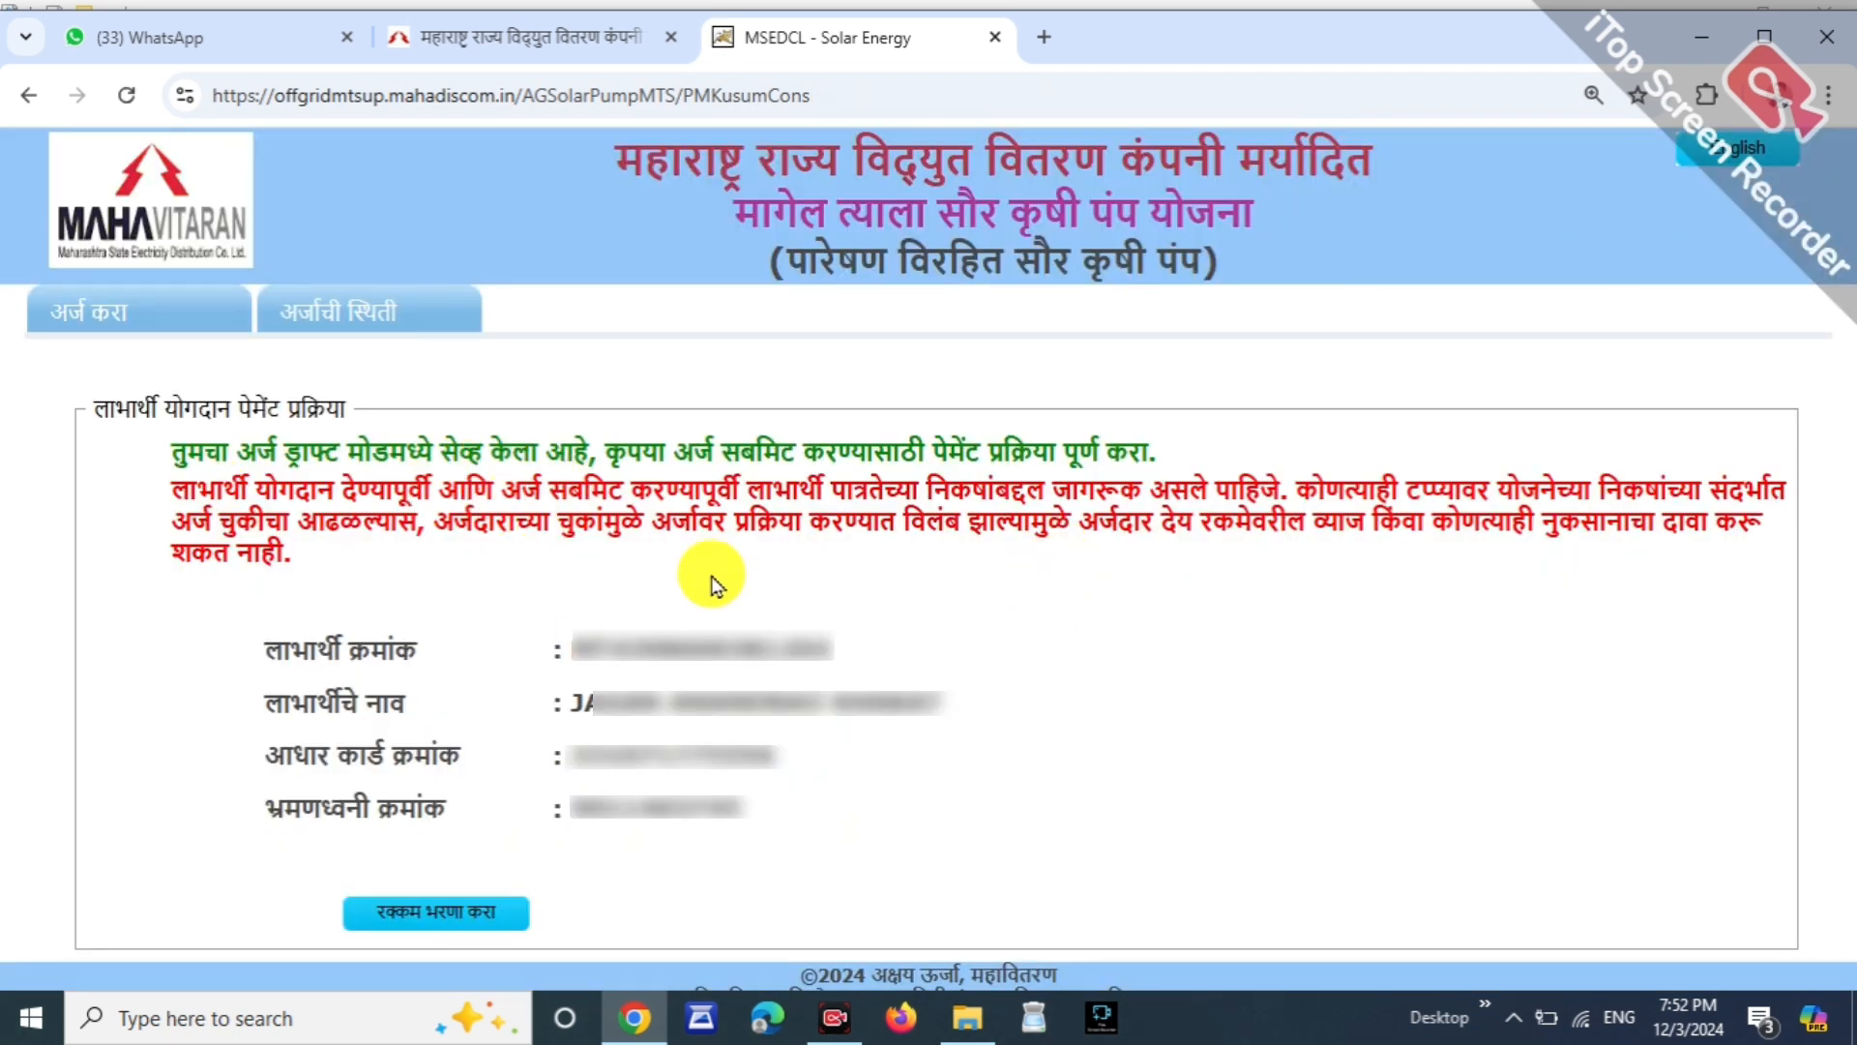
{"action": "left_click", "coordinate": [455, 926]}
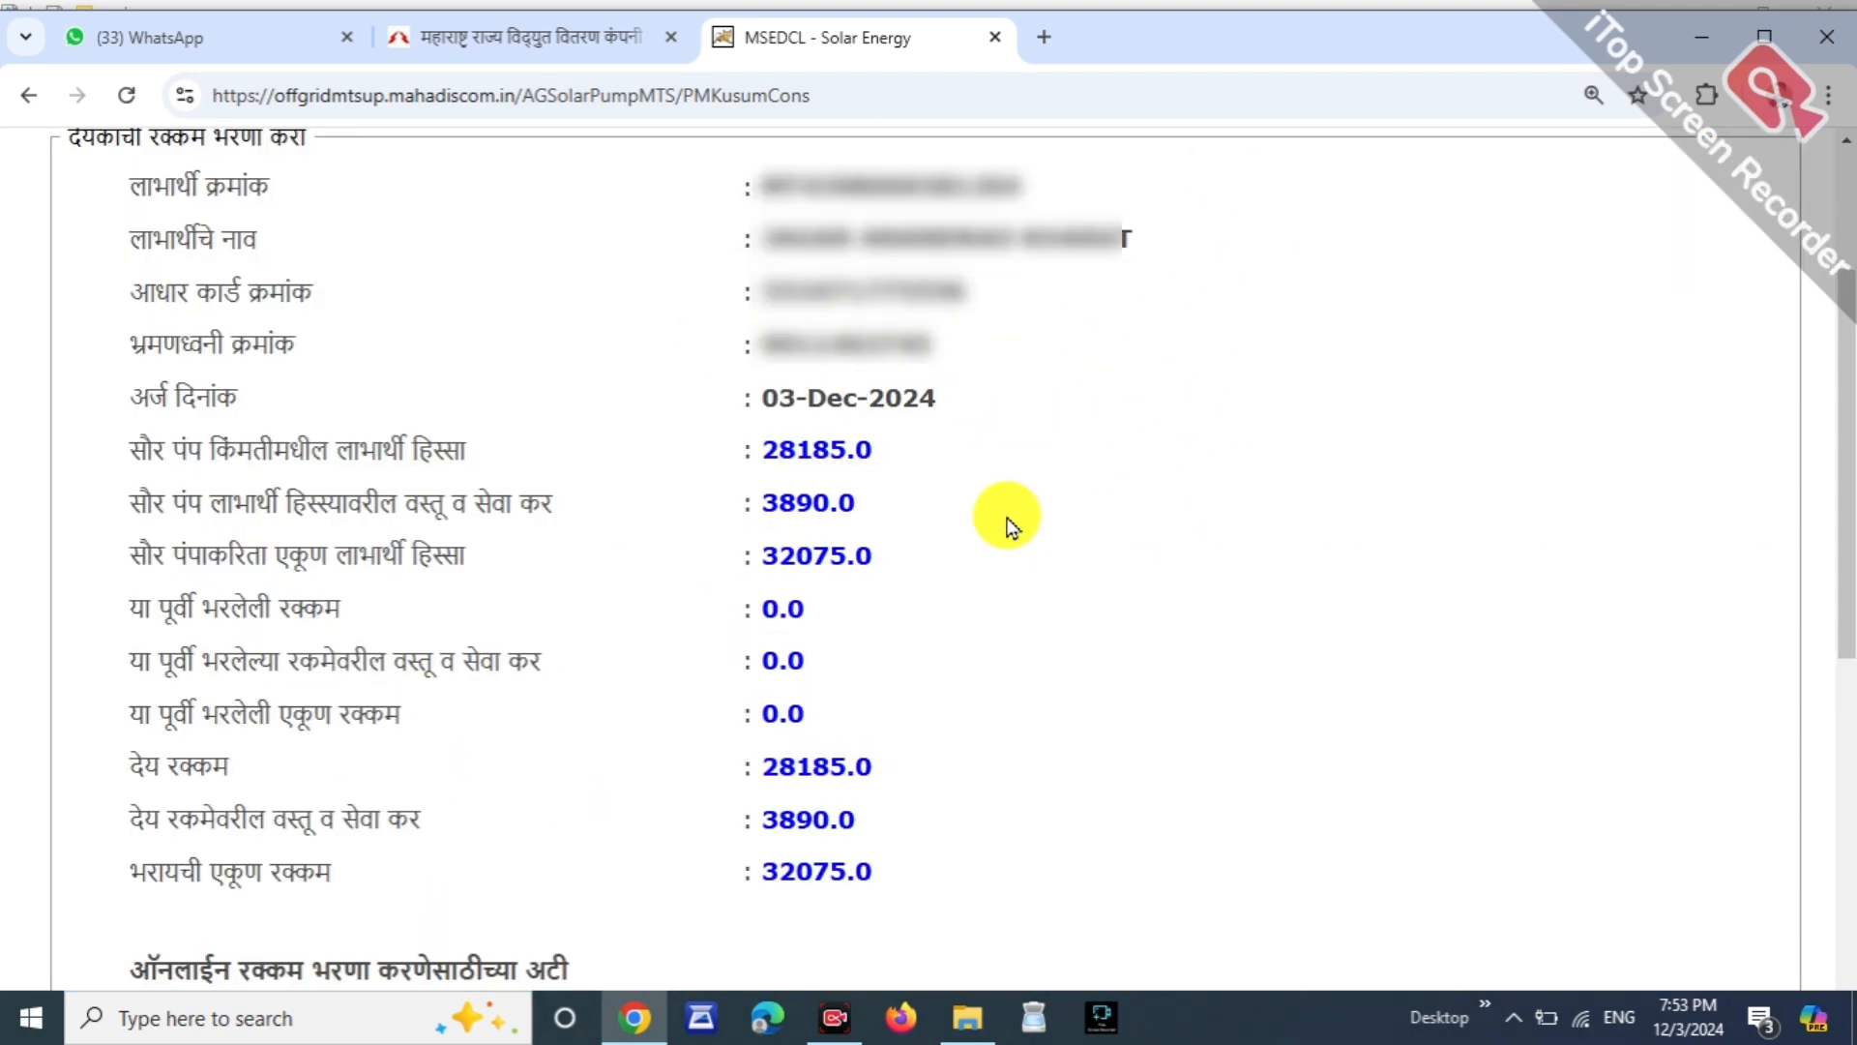
Step: Read through the terms for paying the beneficiary contribution online
{"action": "scroll", "coordinate": [1003, 518], "scroll_direction": "down", "scroll_amount": 6}
{"action": "left_click", "coordinate": [172, 252]}
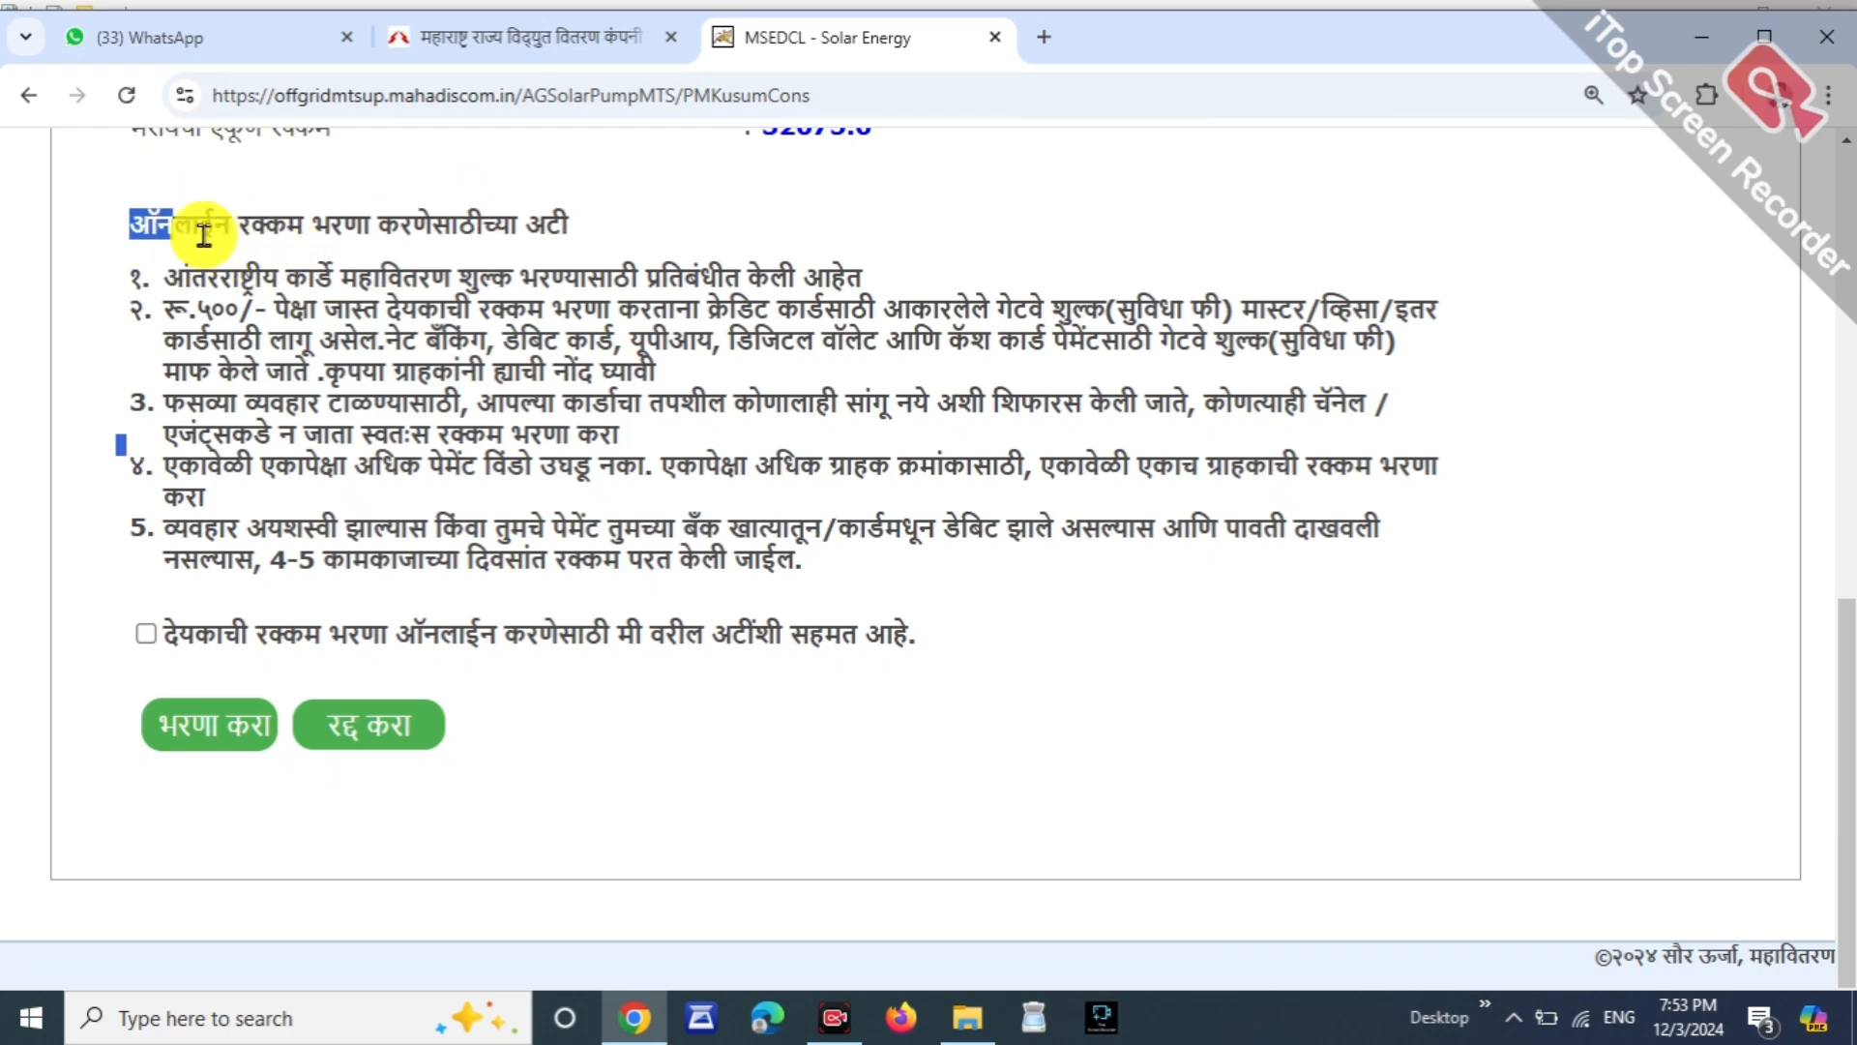
{"action": "left_click_drag", "start_coordinate": [239, 277], "coordinate": [955, 655]}
{"action": "left_click", "coordinate": [956, 655]}
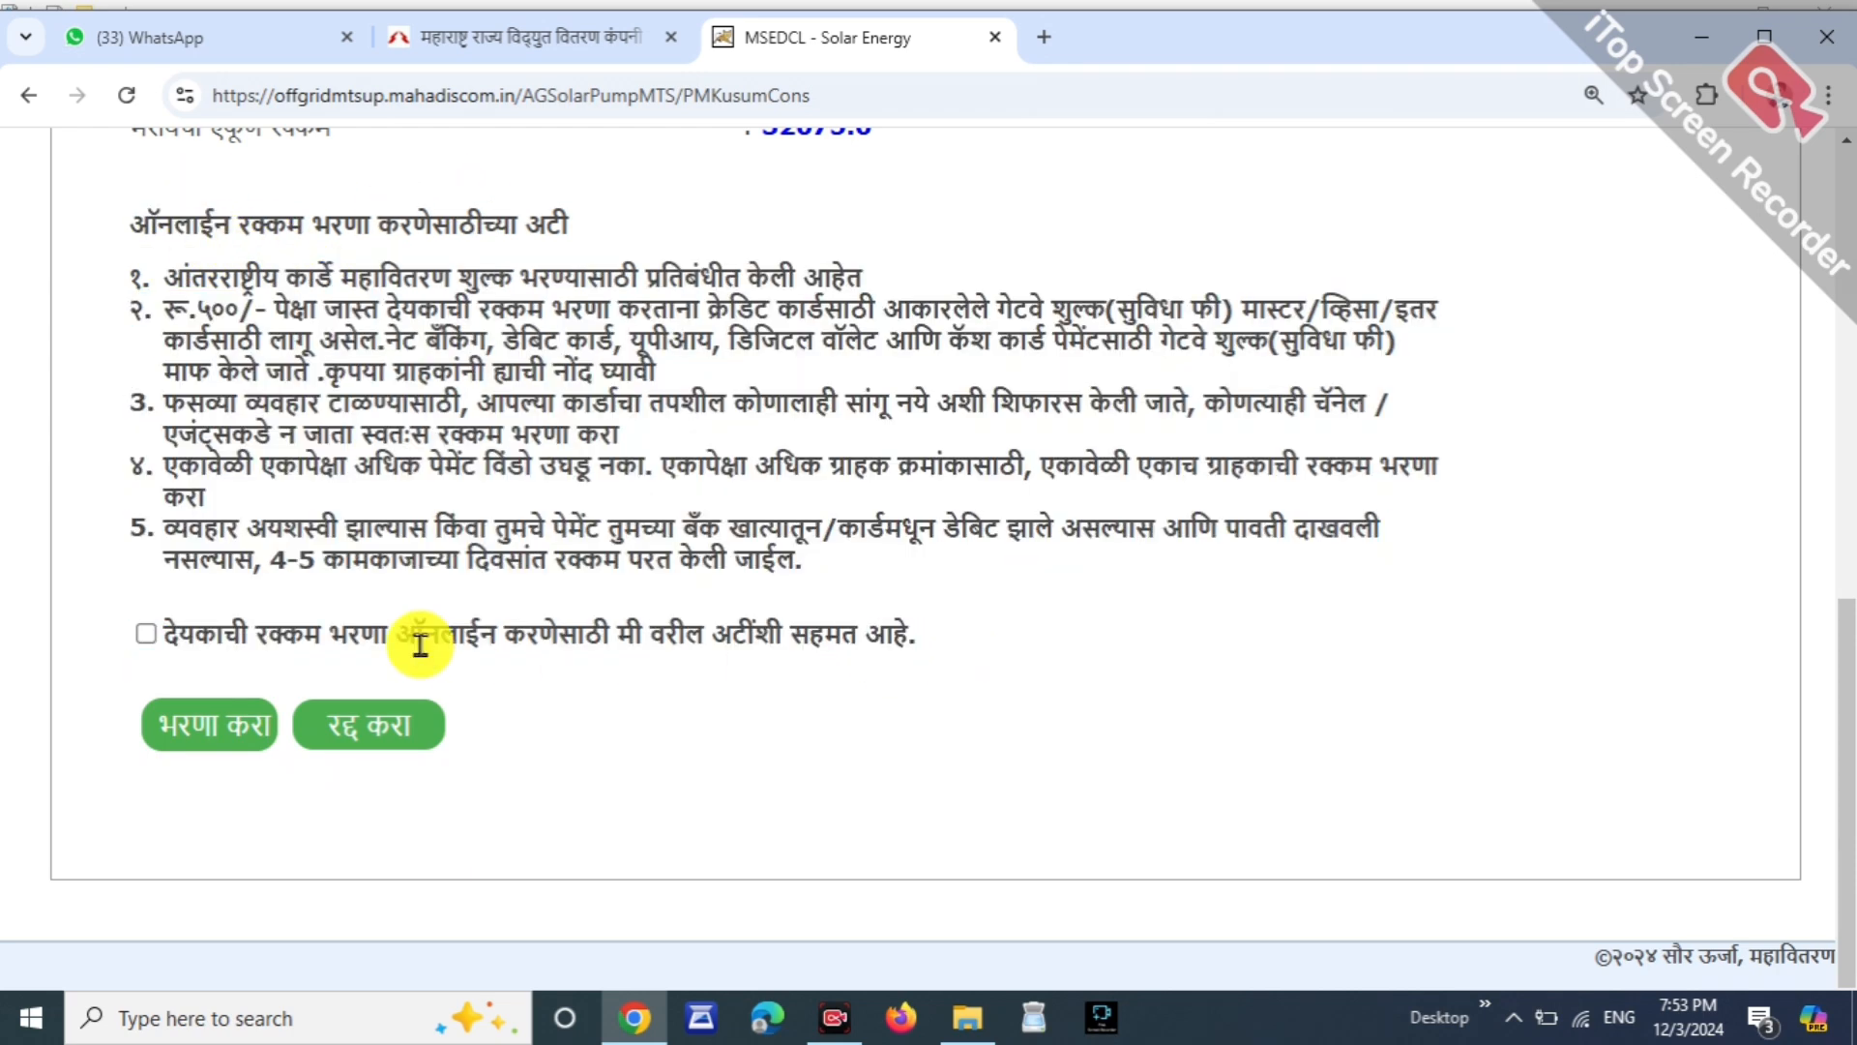
{"action": "left_click_drag", "start_coordinate": [205, 276], "coordinate": [564, 341]}
{"action": "left_click_drag", "start_coordinate": [284, 401], "coordinate": [1089, 404]}
{"action": "left_click_drag", "start_coordinate": [1407, 400], "coordinate": [1279, 400]}
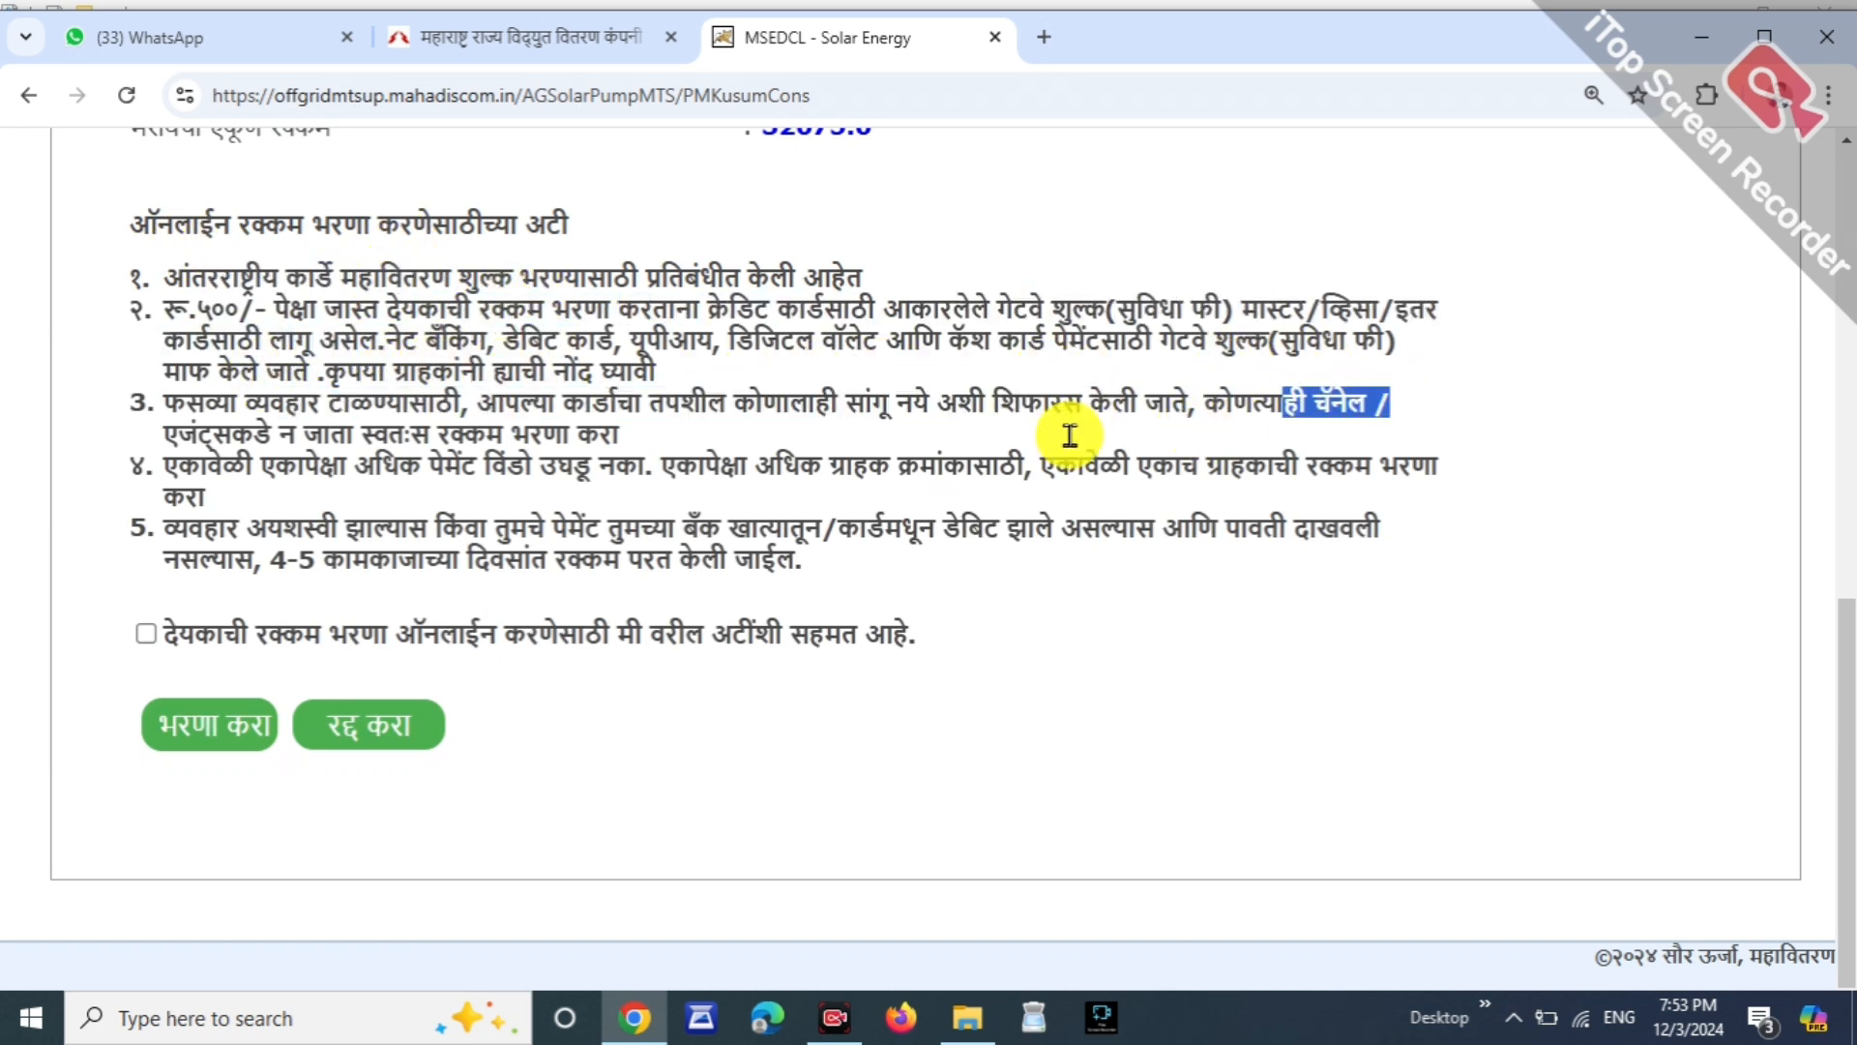
{"action": "left_click", "coordinate": [1062, 434]}
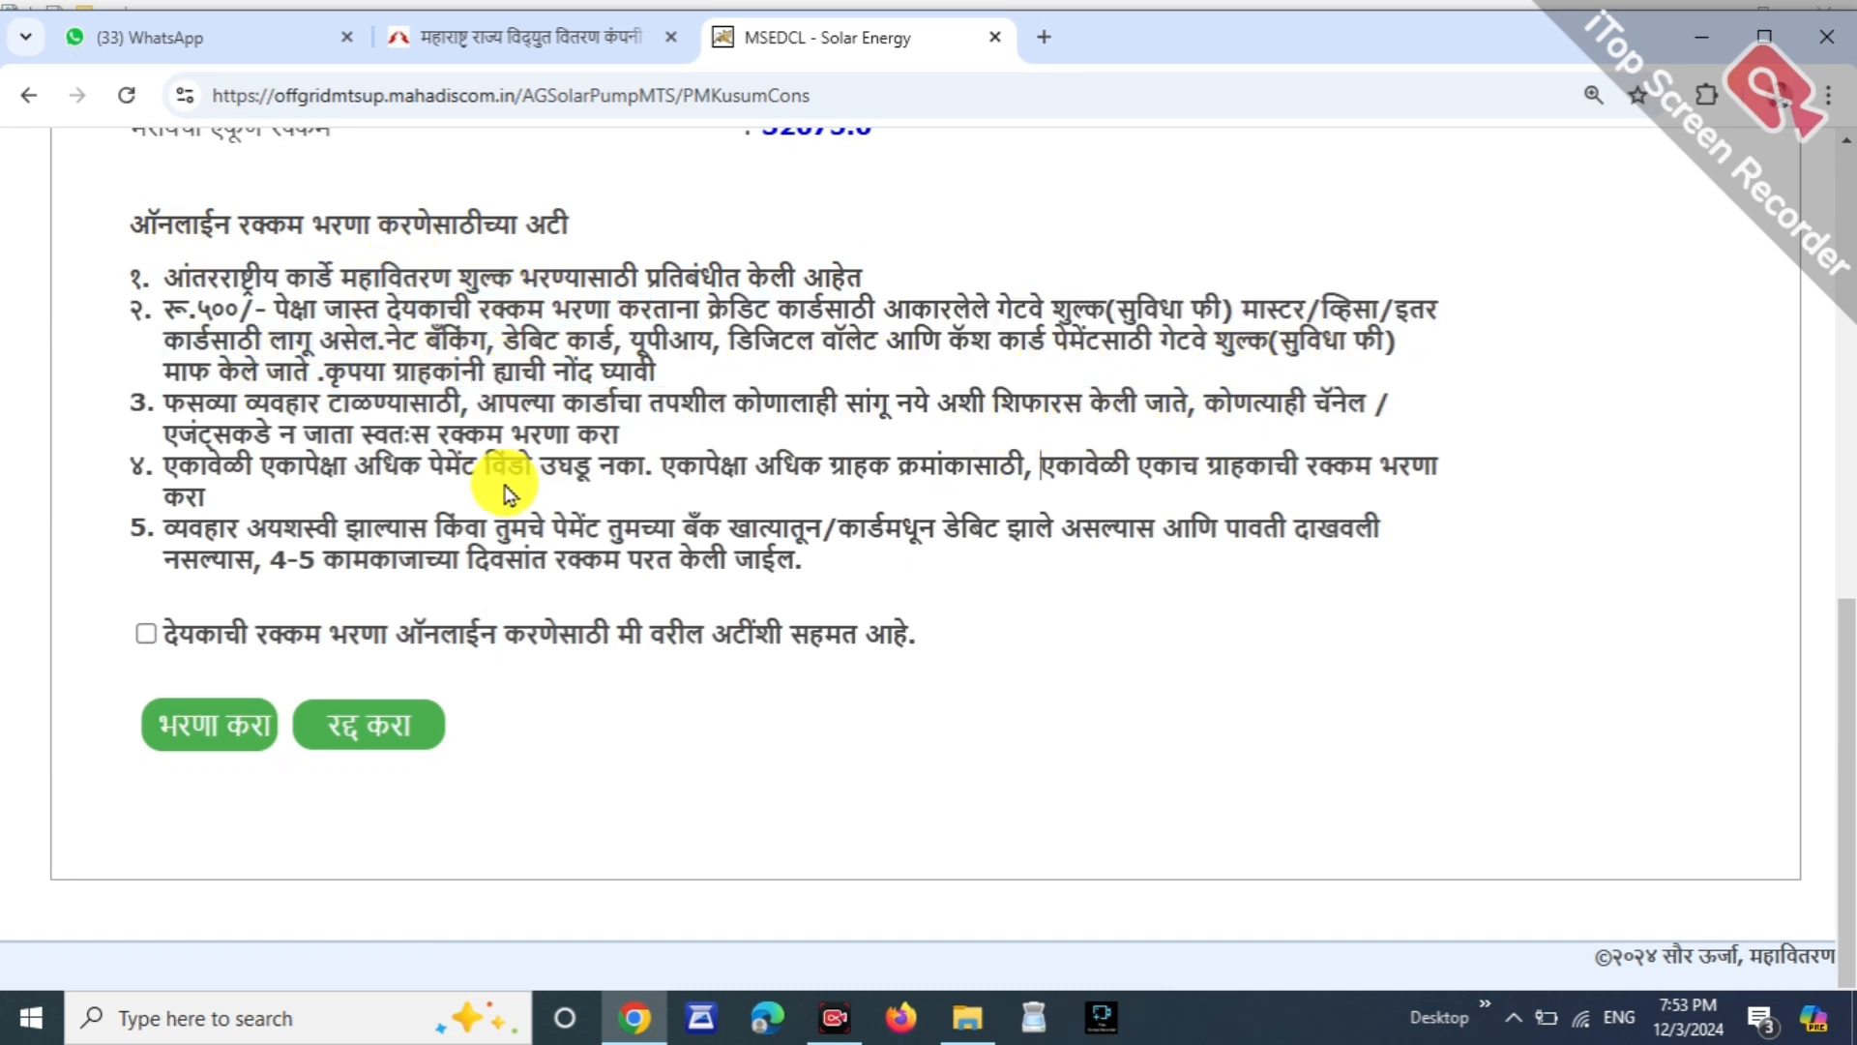
Step: Agree to the online payment terms and submit UPI QR through SBIePay as the payment mode
{"action": "left_click", "coordinate": [213, 727]}
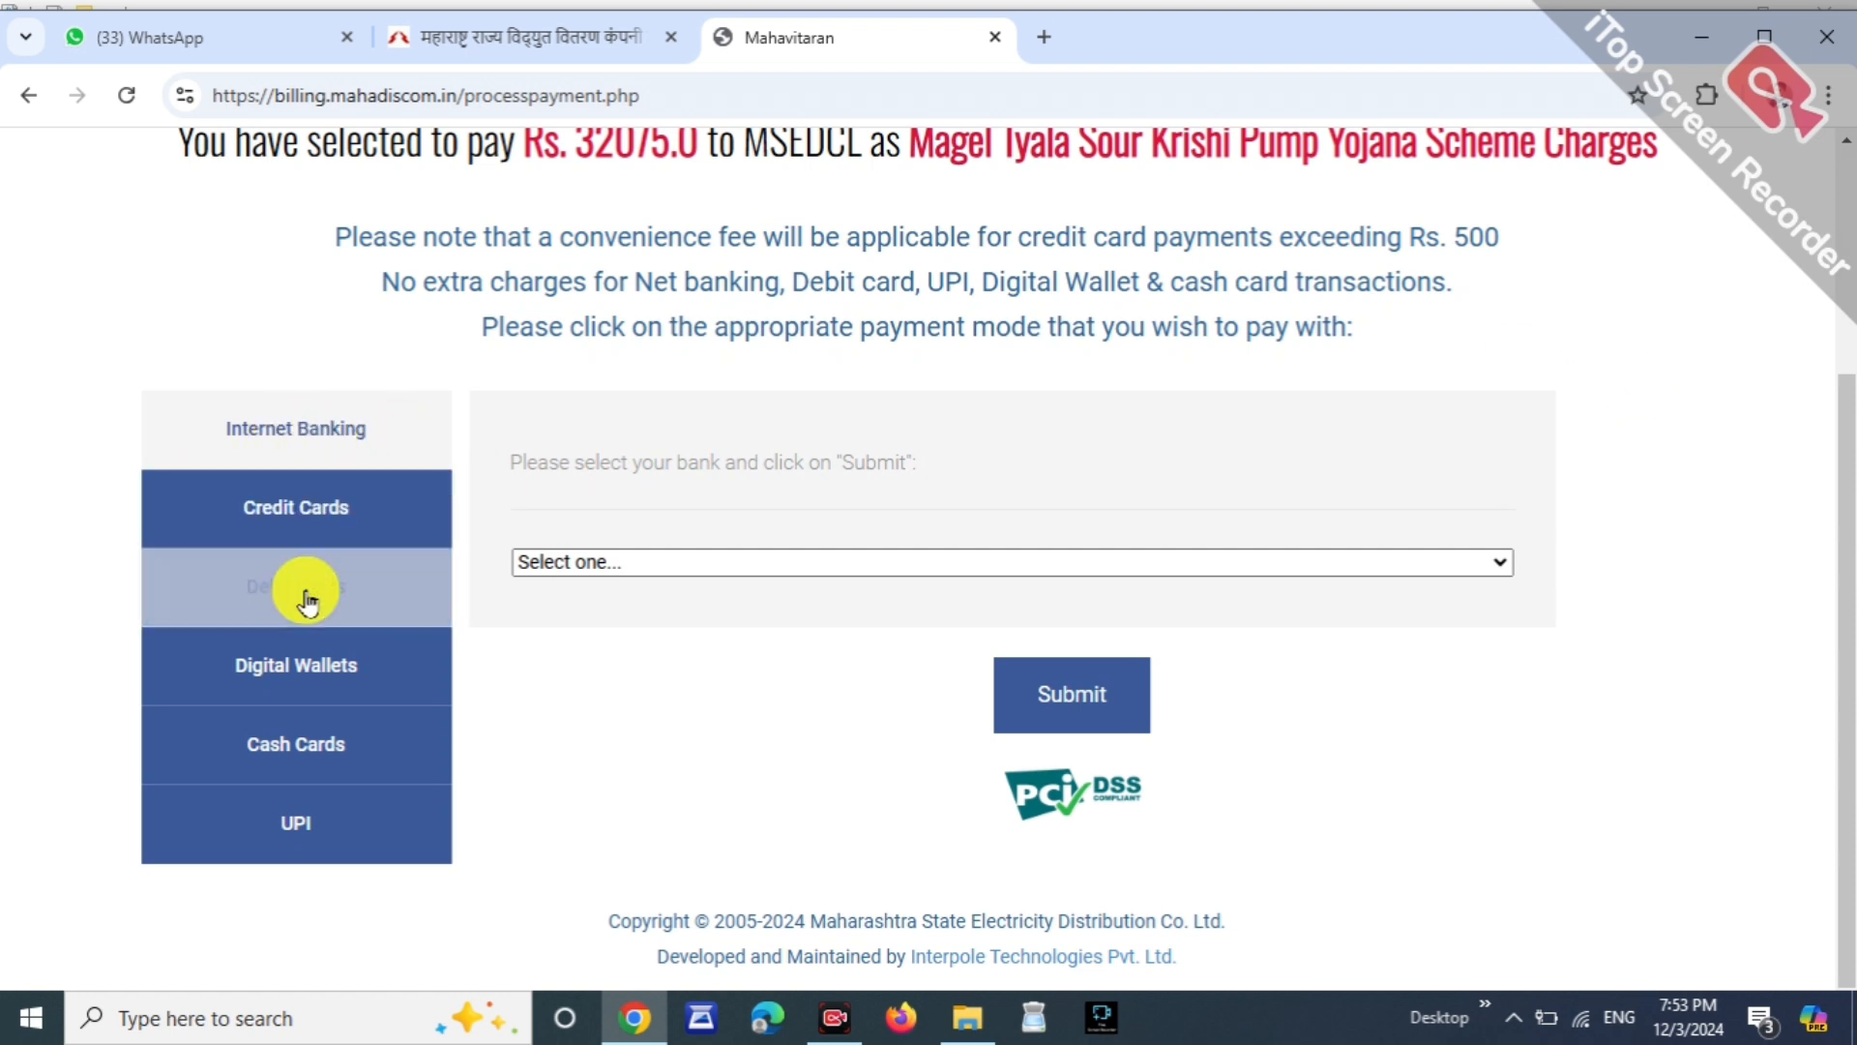
{"action": "left_click", "coordinate": [298, 827]}
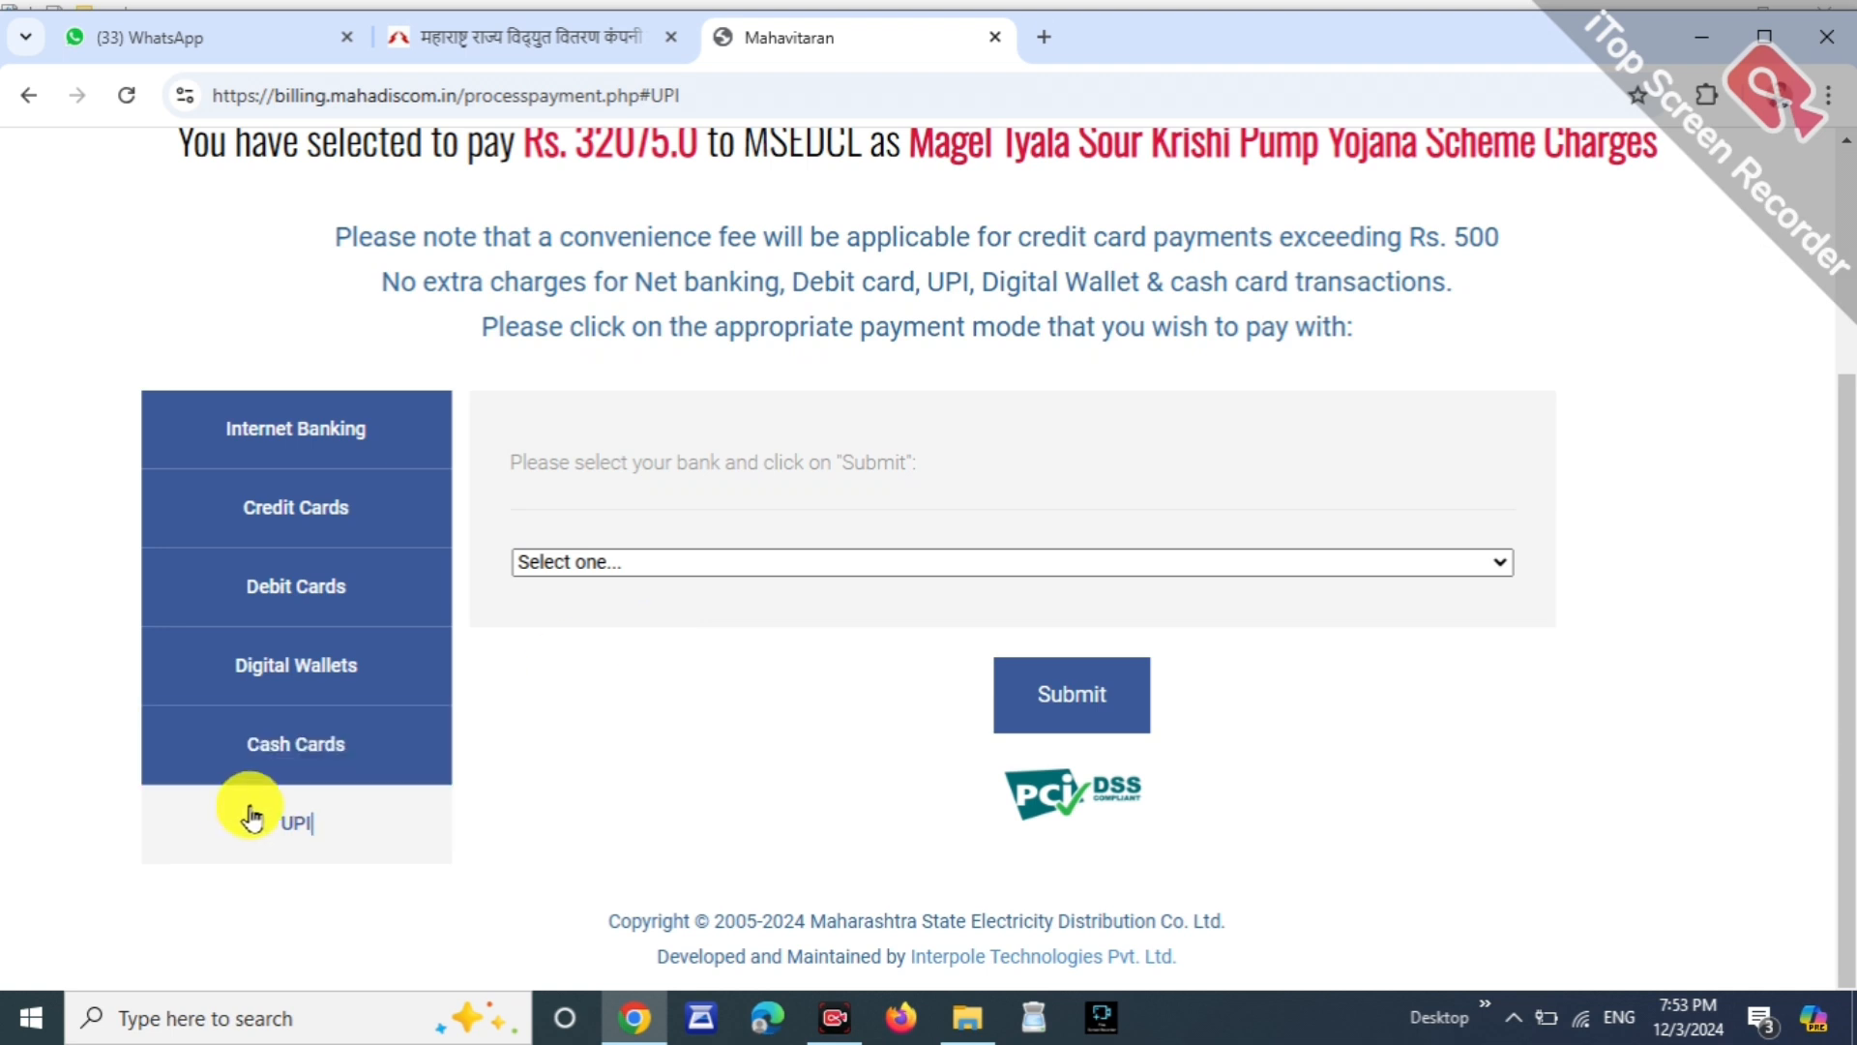
{"action": "left_click", "coordinate": [683, 553]}
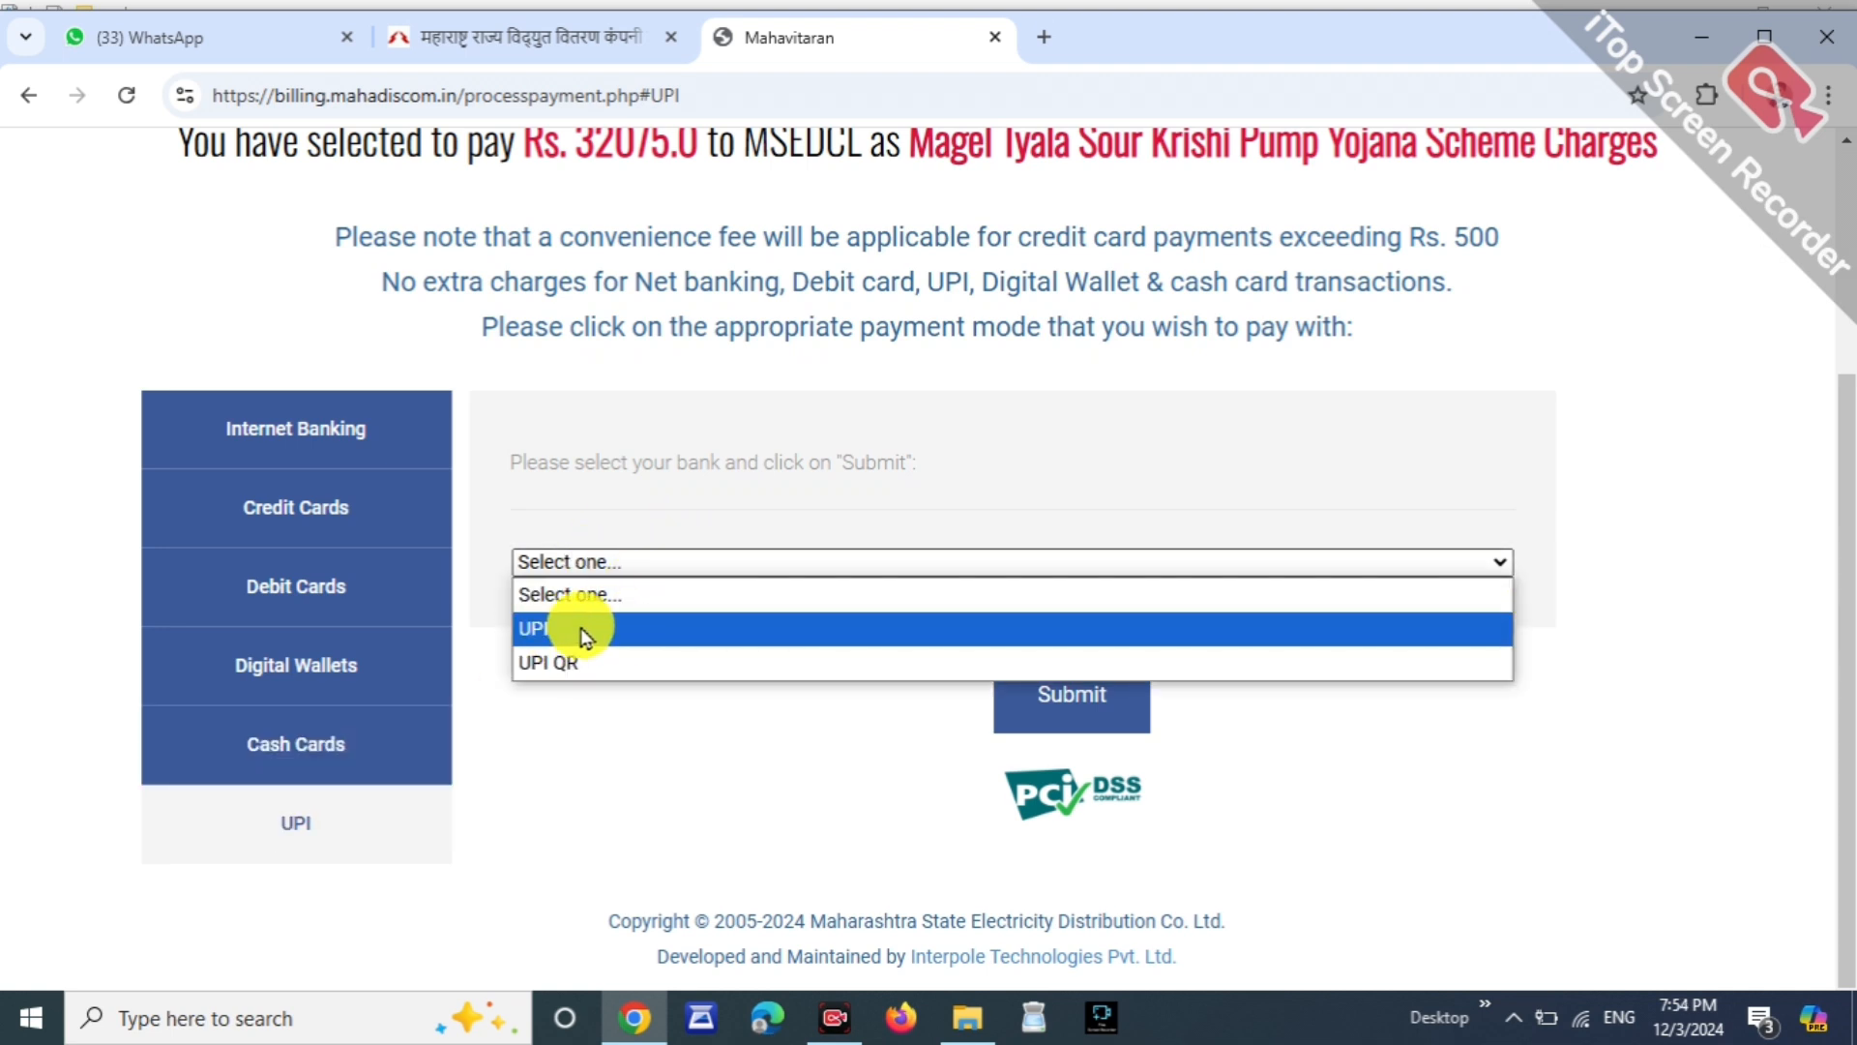
{"action": "left_click", "coordinate": [594, 662]}
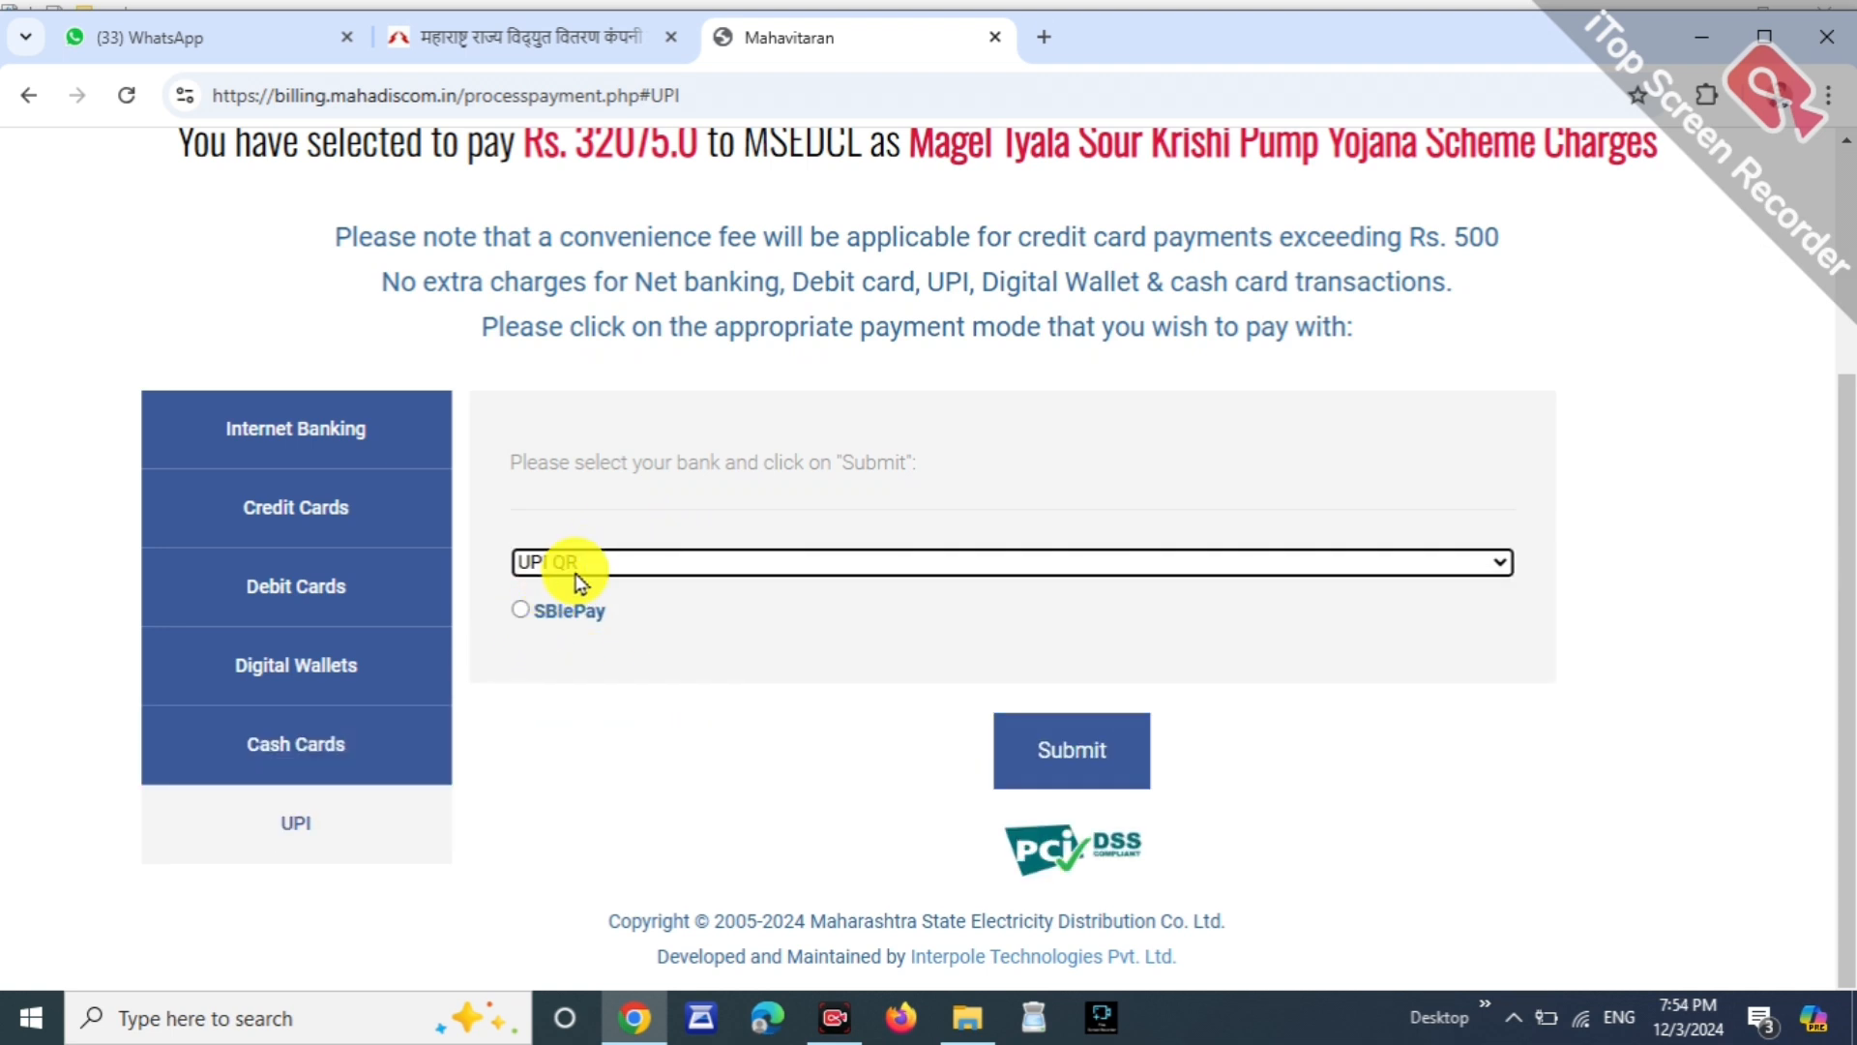
{"action": "left_click", "coordinate": [519, 610]}
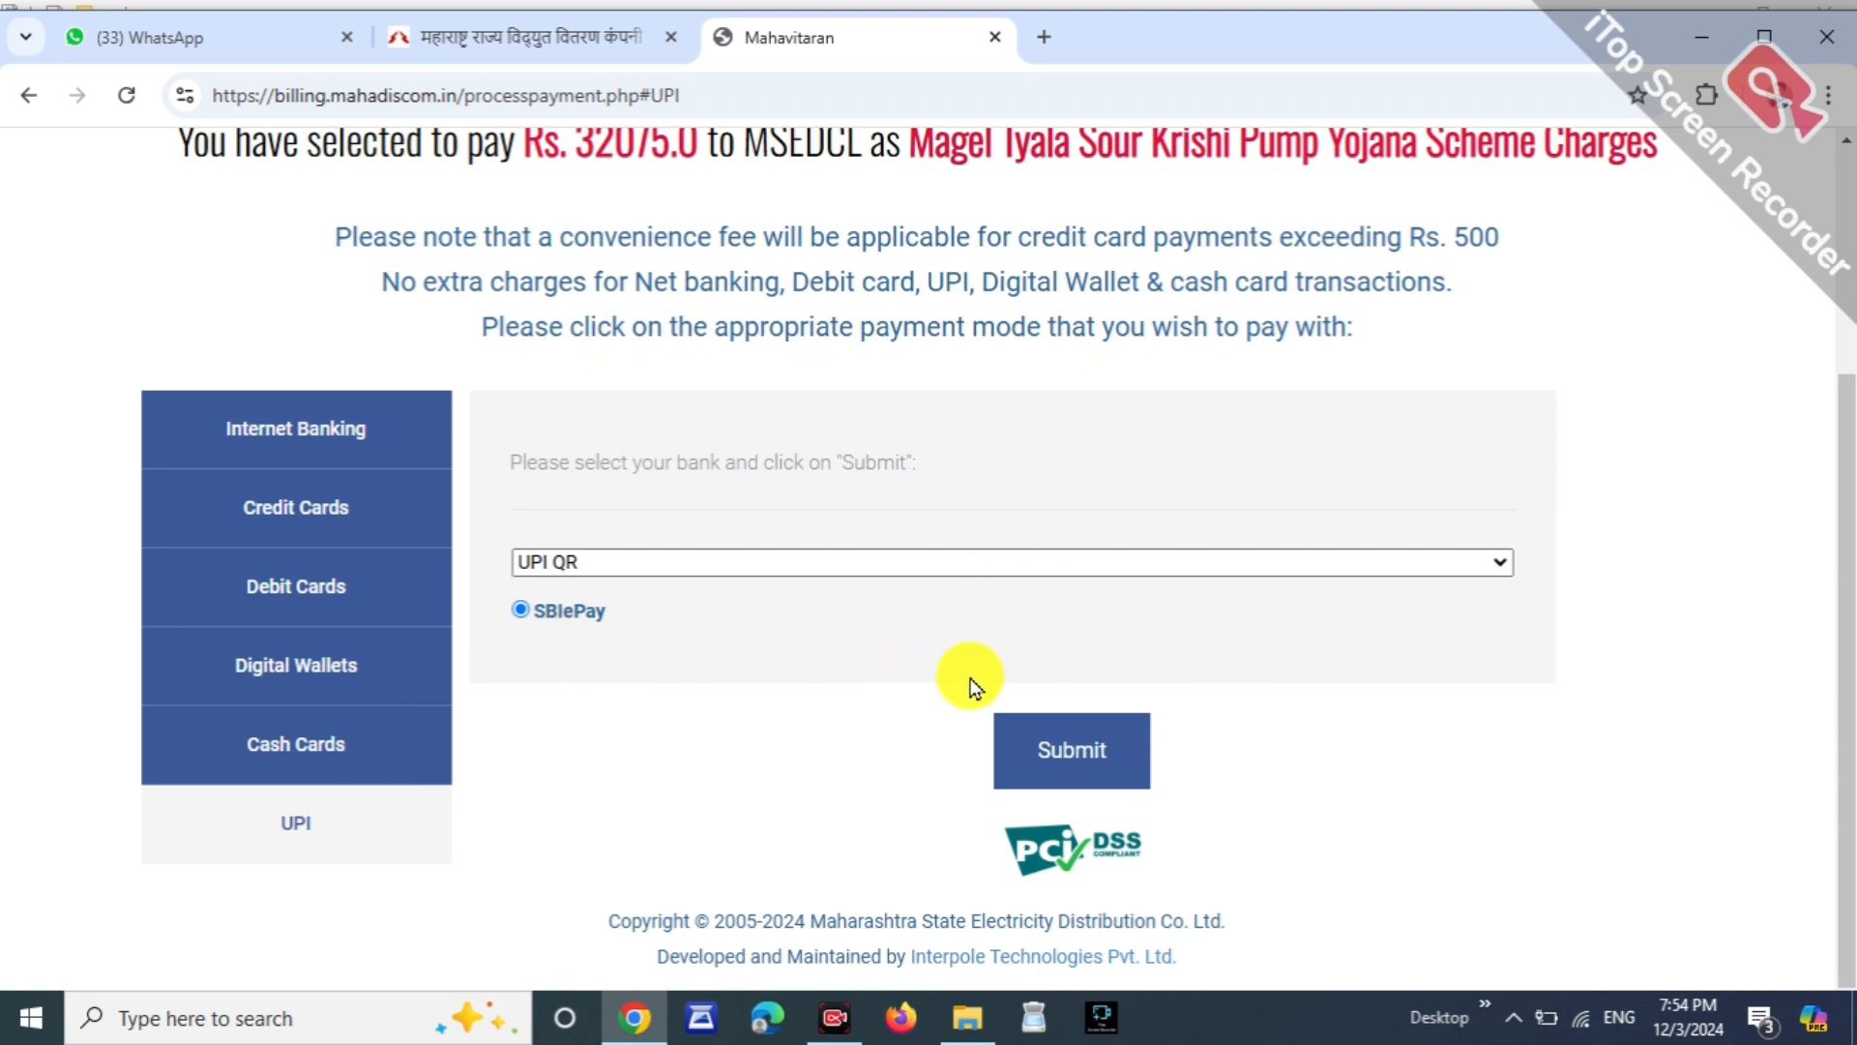
{"action": "left_click", "coordinate": [1053, 760]}
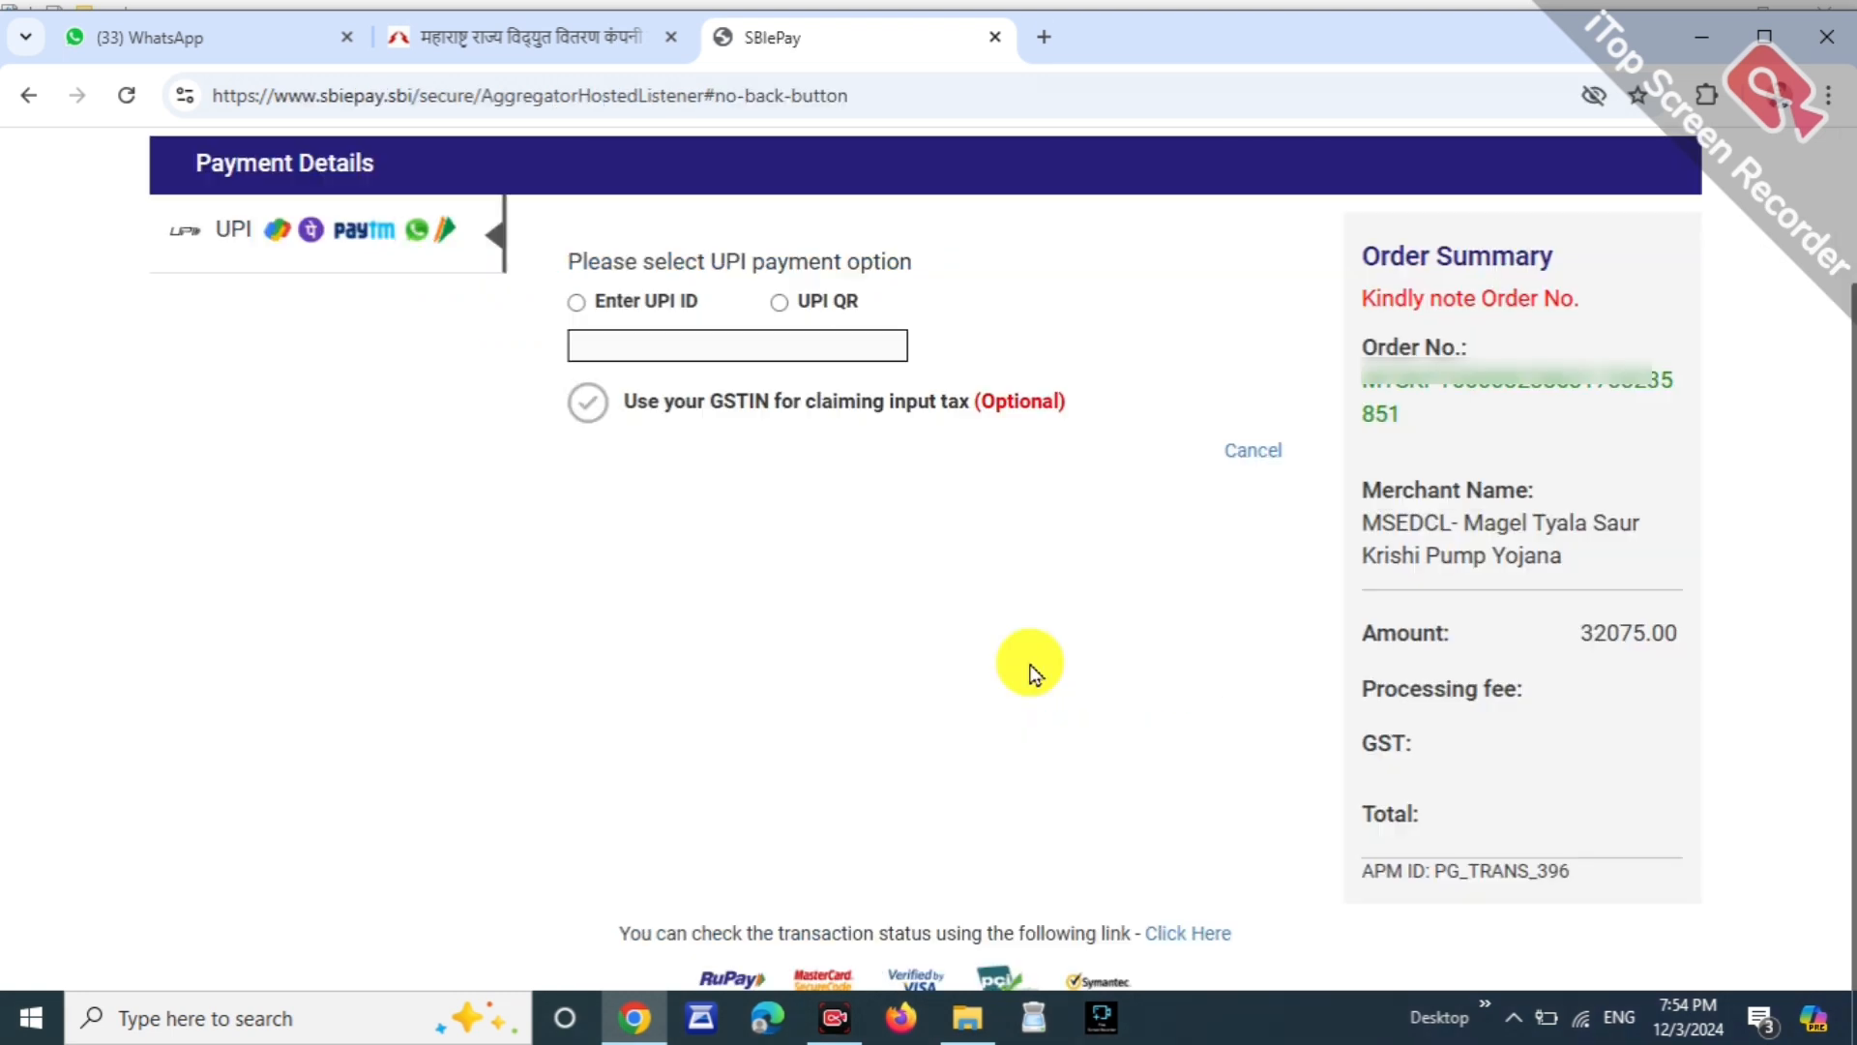
Step: Select UPI QR as the UPI payment option and generate the payment QR code
{"action": "left_click", "coordinate": [780, 303]}
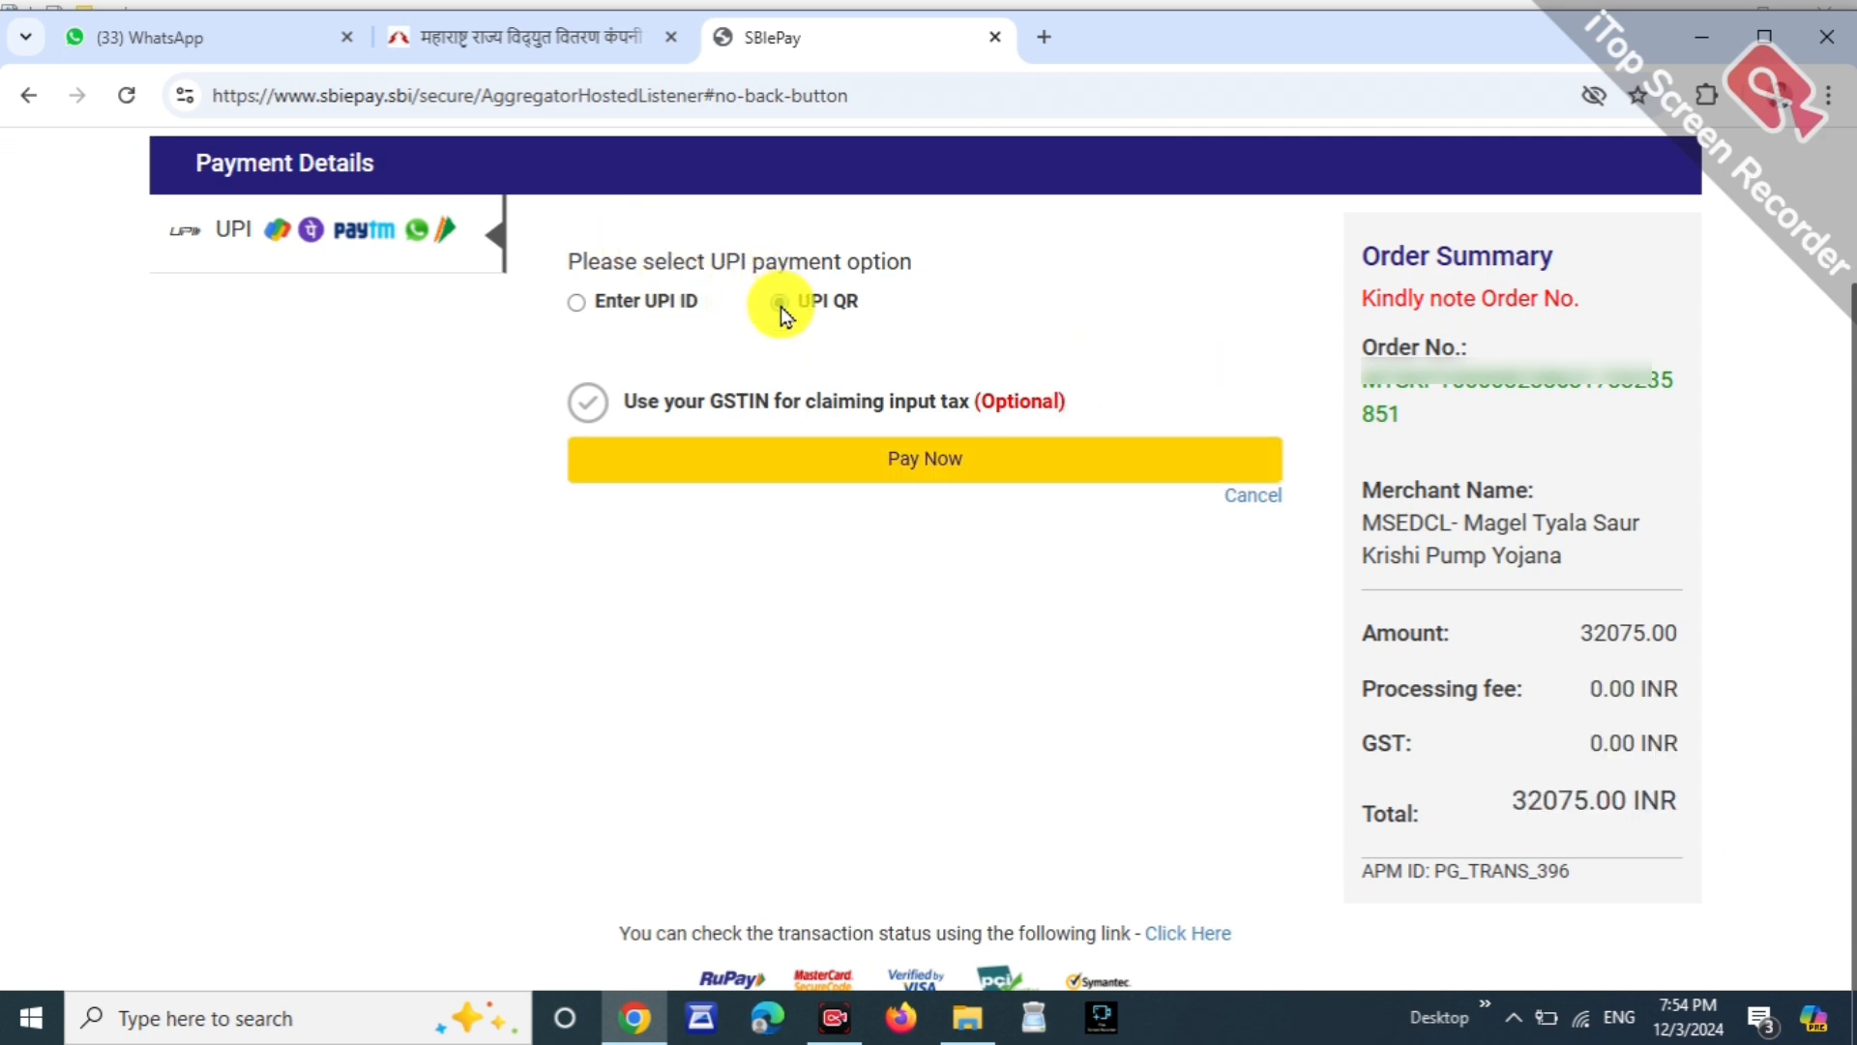
{"action": "left_click", "coordinate": [915, 479]}
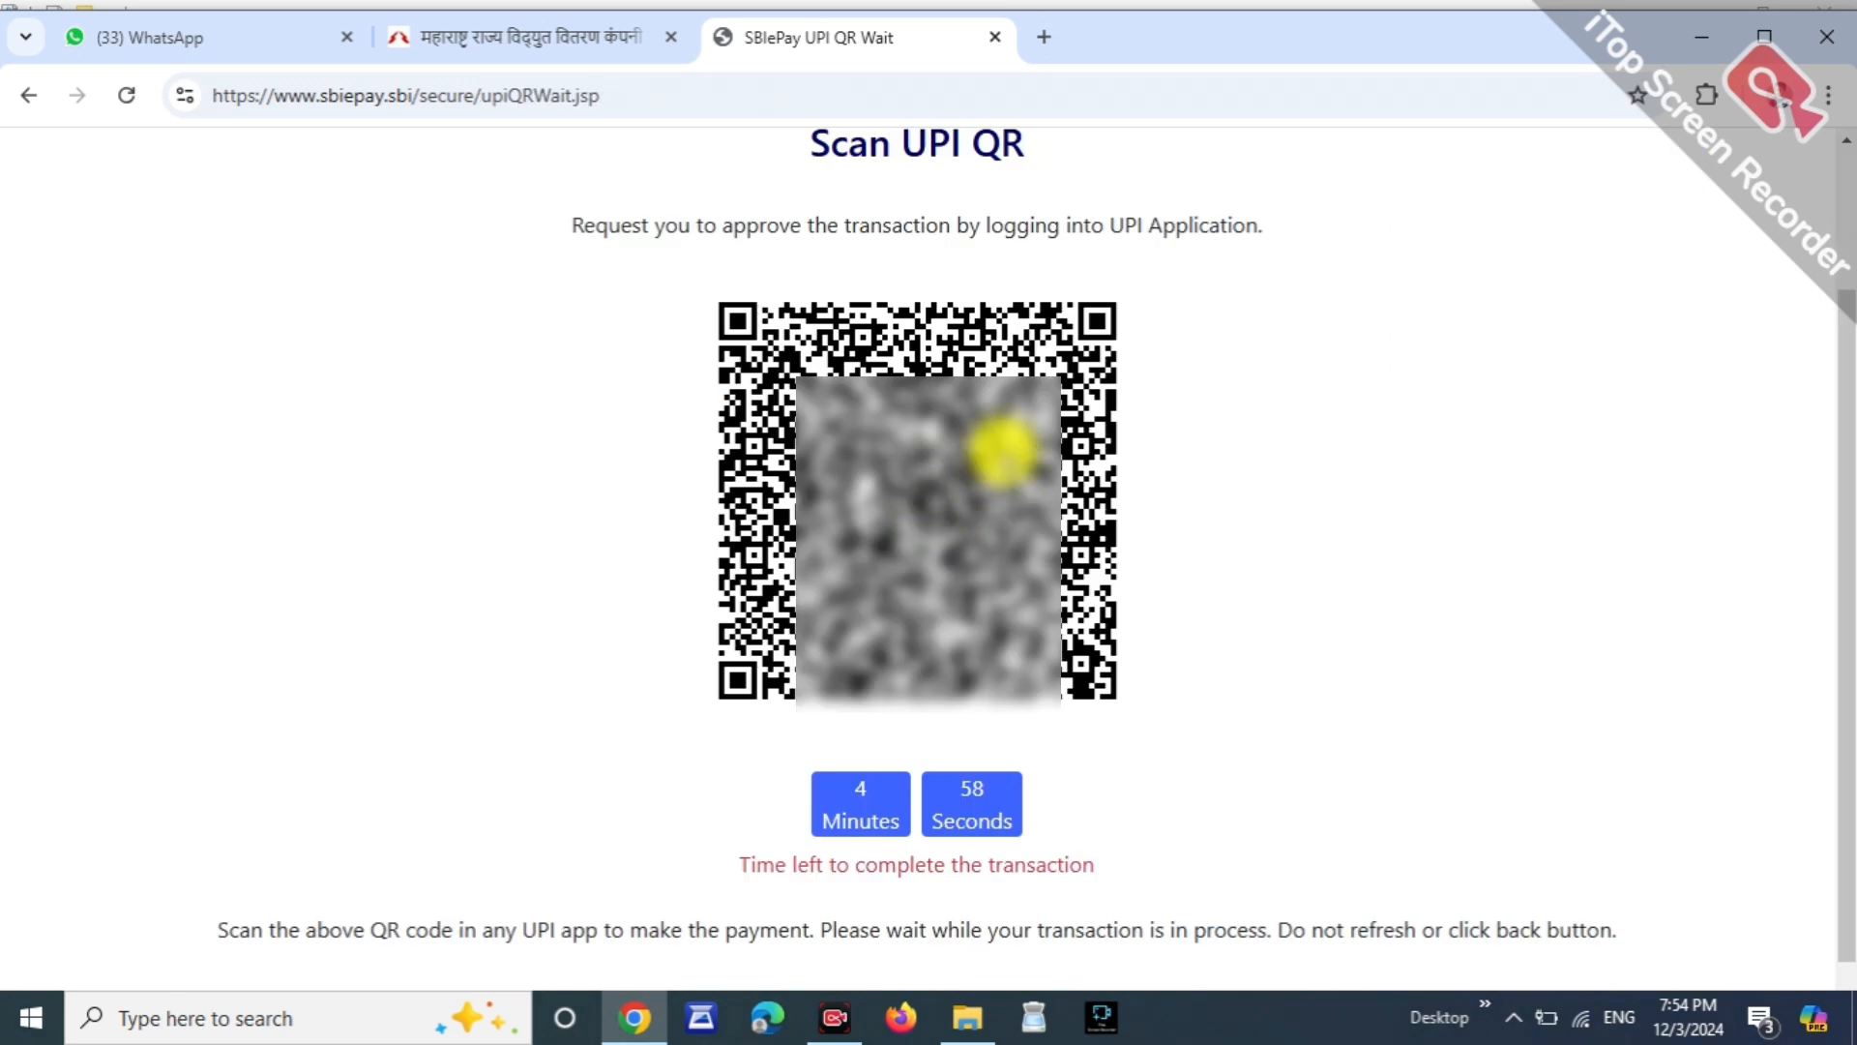